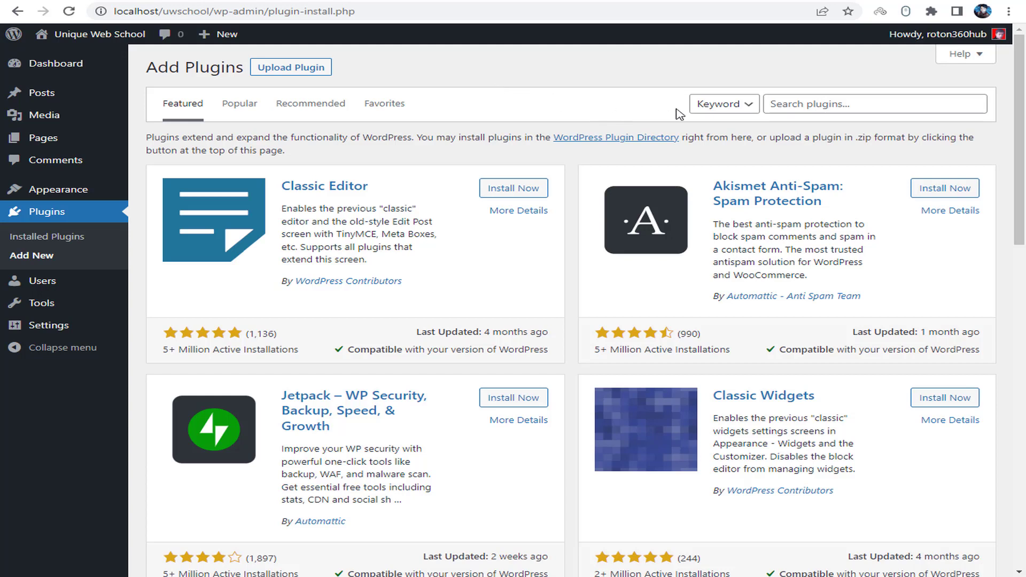
# - Find the WooCommerce plugin by searching the plugin directory for Ecommerce, and install and activate it
pyautogui.click(807, 109)
pyautogui.write('Ecommerce')
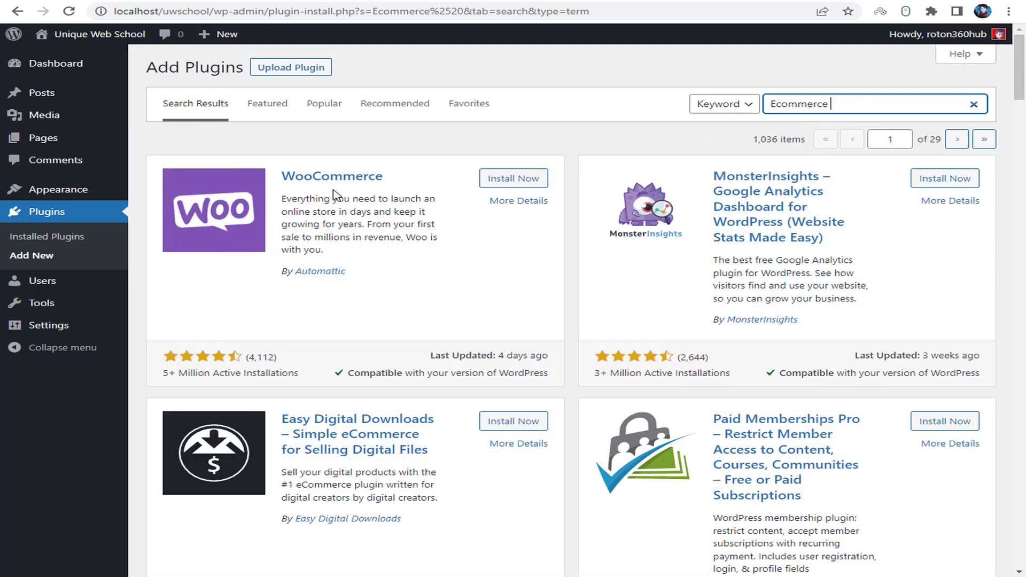
pyautogui.moveTo(292, 203); pyautogui.dragTo(418, 222)
pyautogui.click(419, 222)
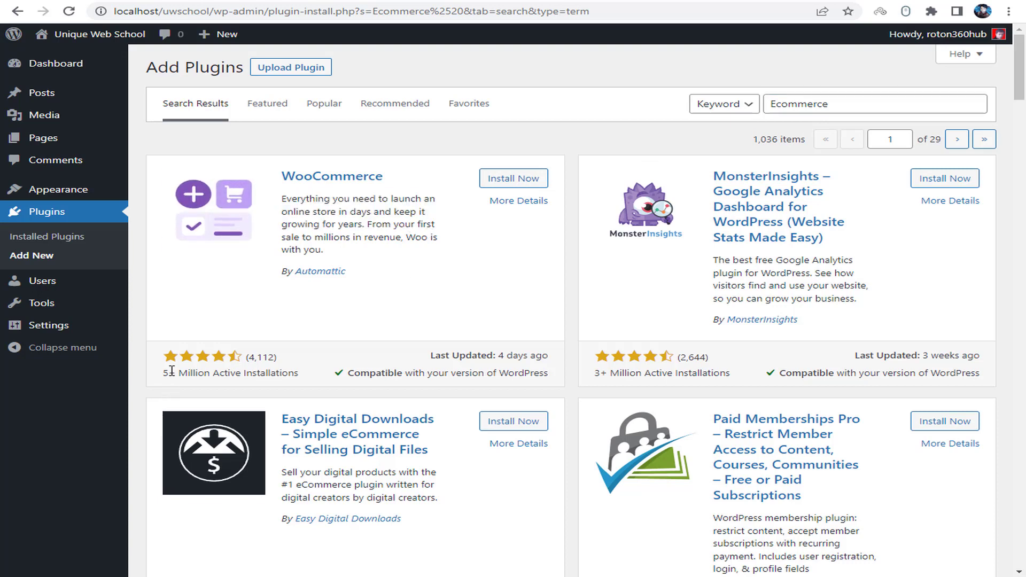
pyautogui.moveTo(168, 372); pyautogui.dragTo(286, 372)
pyautogui.click(284, 373)
pyautogui.click(492, 181)
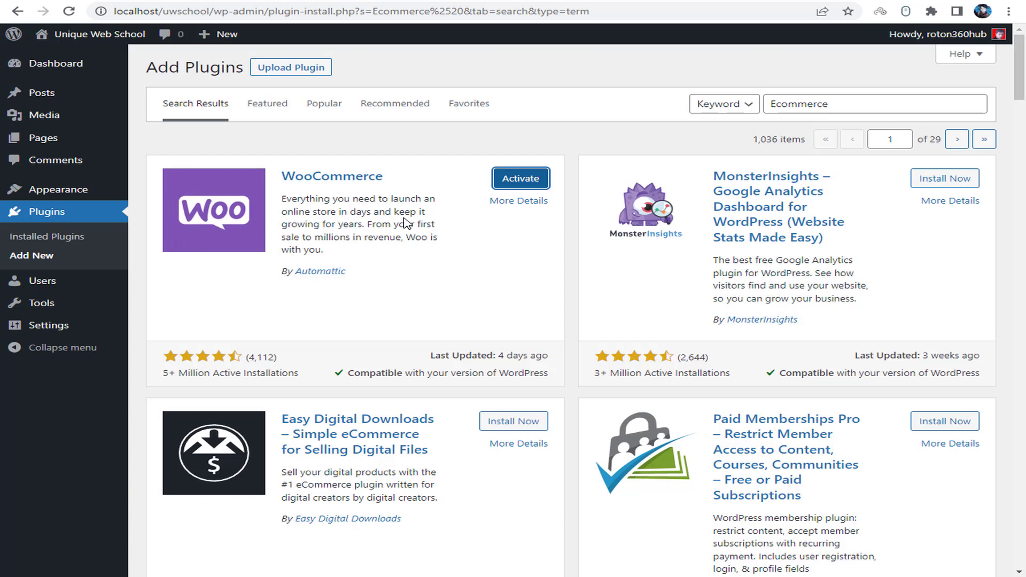
pyautogui.click(513, 184)
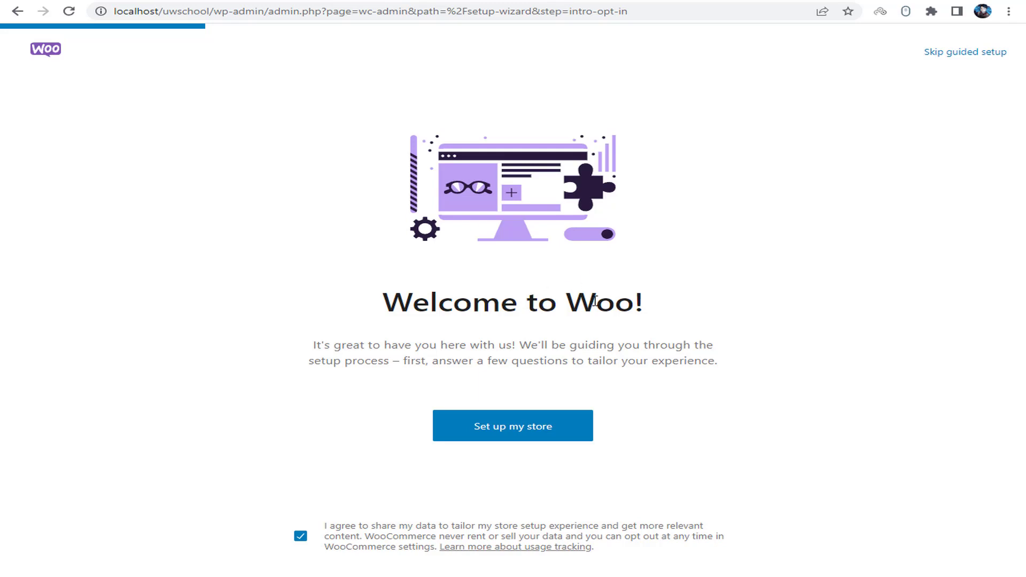
# - Start the guided store setup and submit "I'm just starting my business" as the user profile
pyautogui.moveTo(453, 304); pyautogui.dragTo(663, 307)
pyautogui.click(665, 308)
pyautogui.click(550, 441)
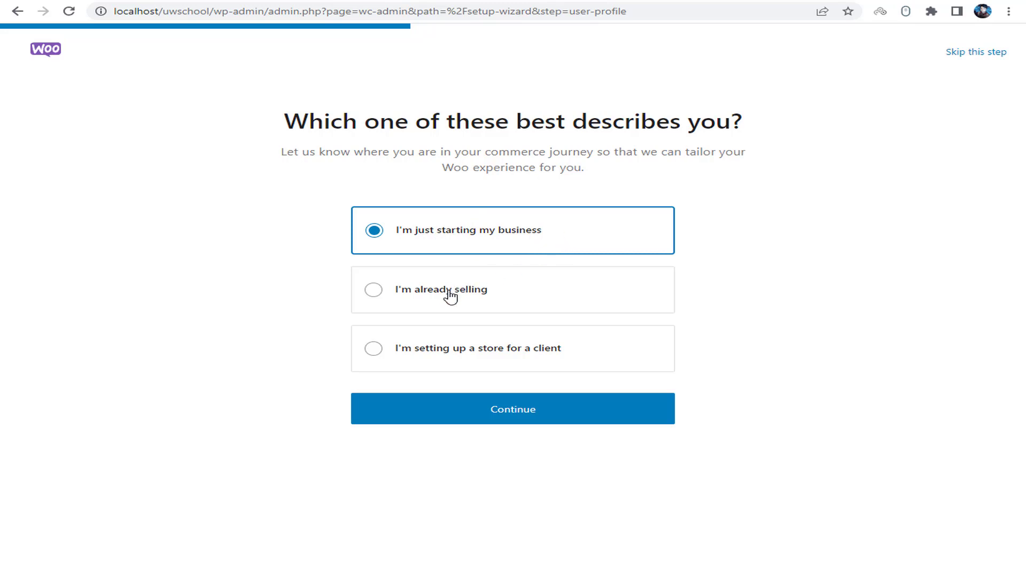
pyautogui.click(472, 297)
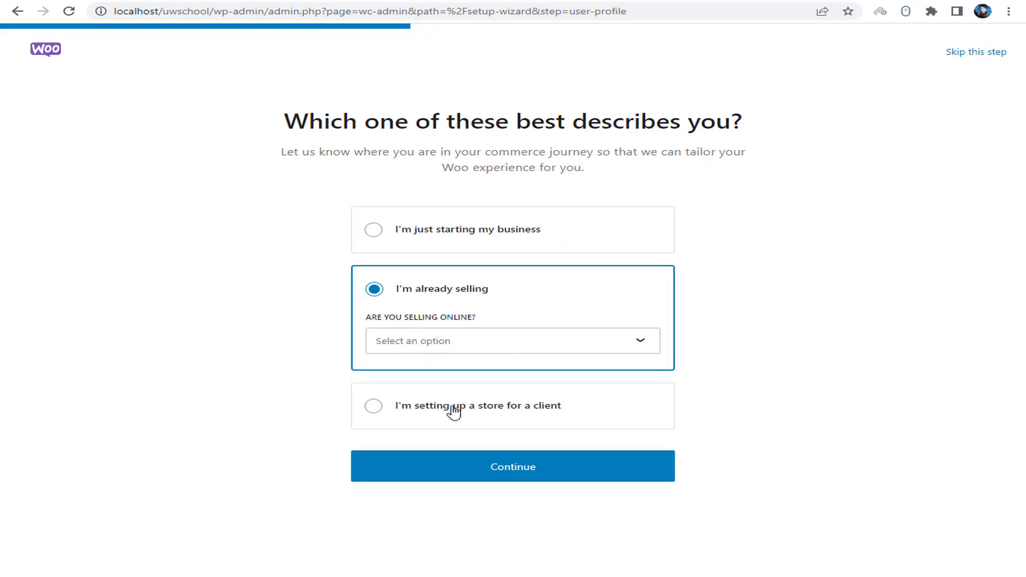
pyautogui.click(491, 415)
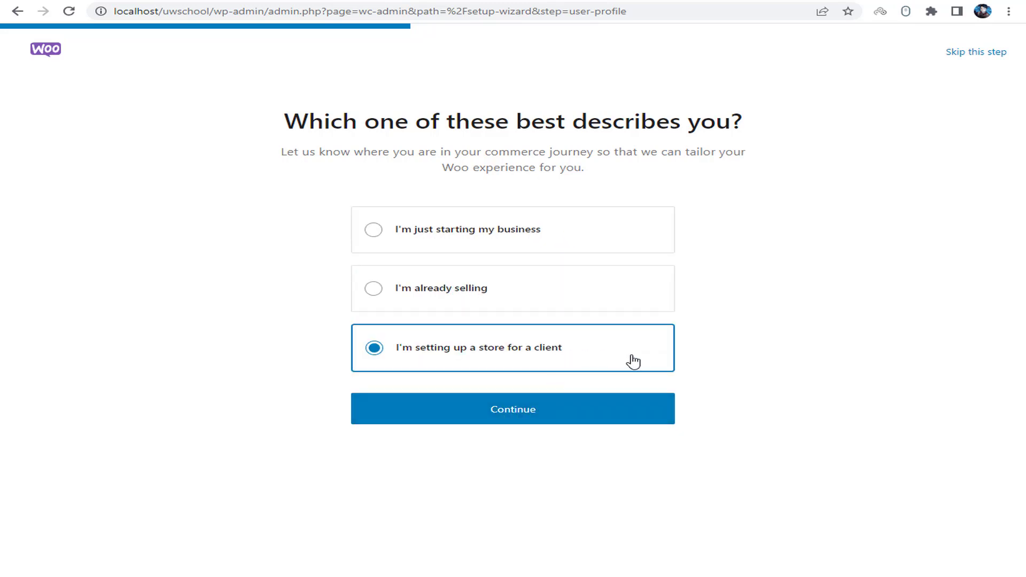
pyautogui.click(451, 241)
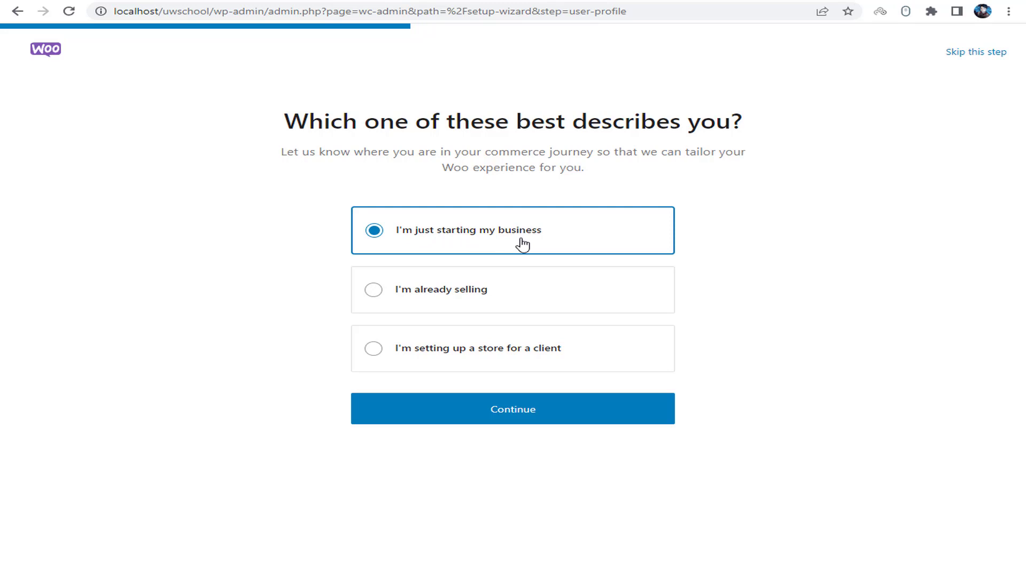
pyautogui.click(497, 415)
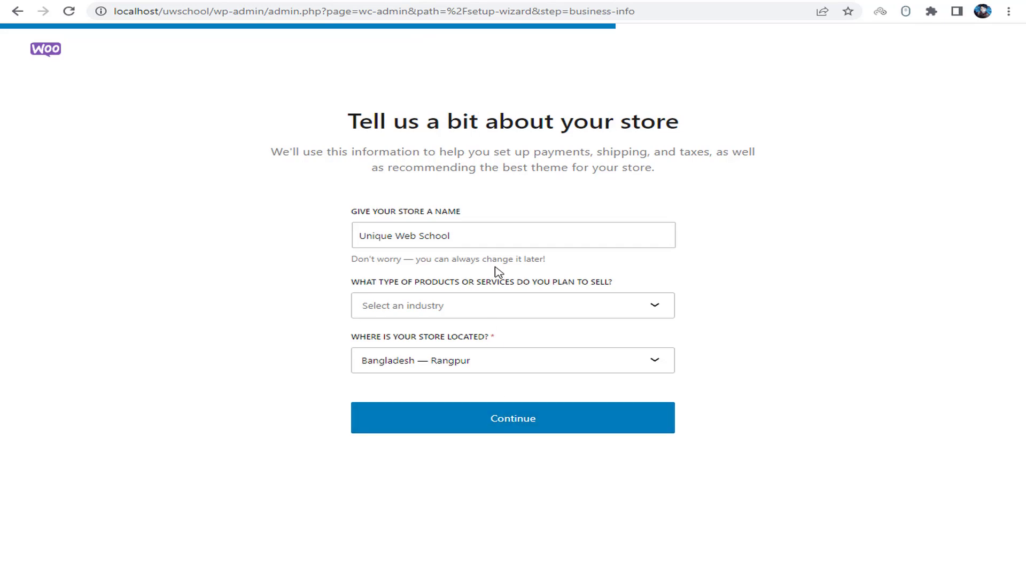
# - Replace the store name with "Web Store"
pyautogui.moveTo(368, 223); pyautogui.dragTo(487, 215)
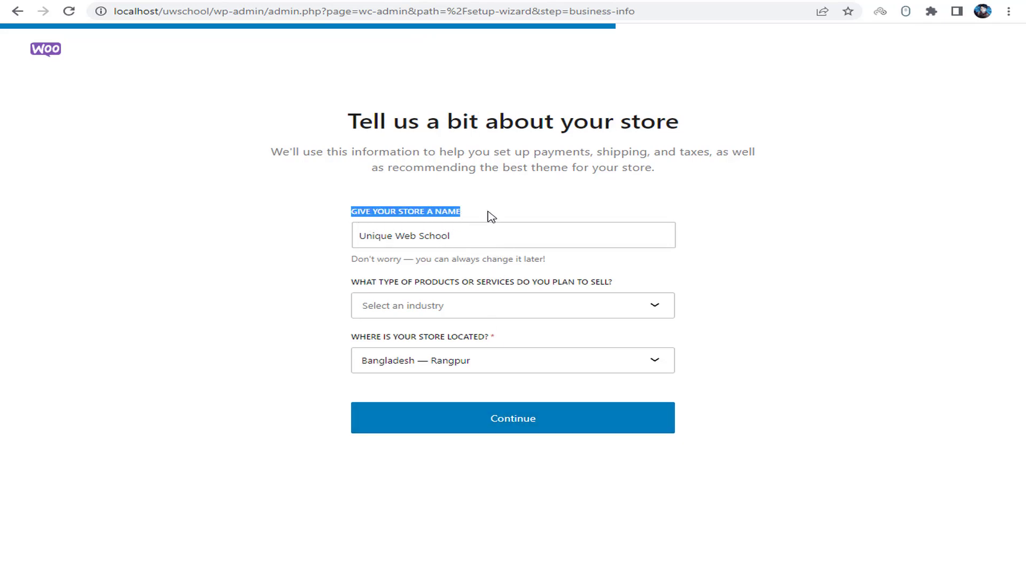
pyautogui.click(372, 235)
pyautogui.moveTo(355, 222)
pyautogui.mouseDown()
pyautogui.moveTo(488, 232)
pyautogui.moveTo(357, 231)
pyautogui.mouseUp()
pyautogui.click(486, 231)
pyautogui.click(484, 235)
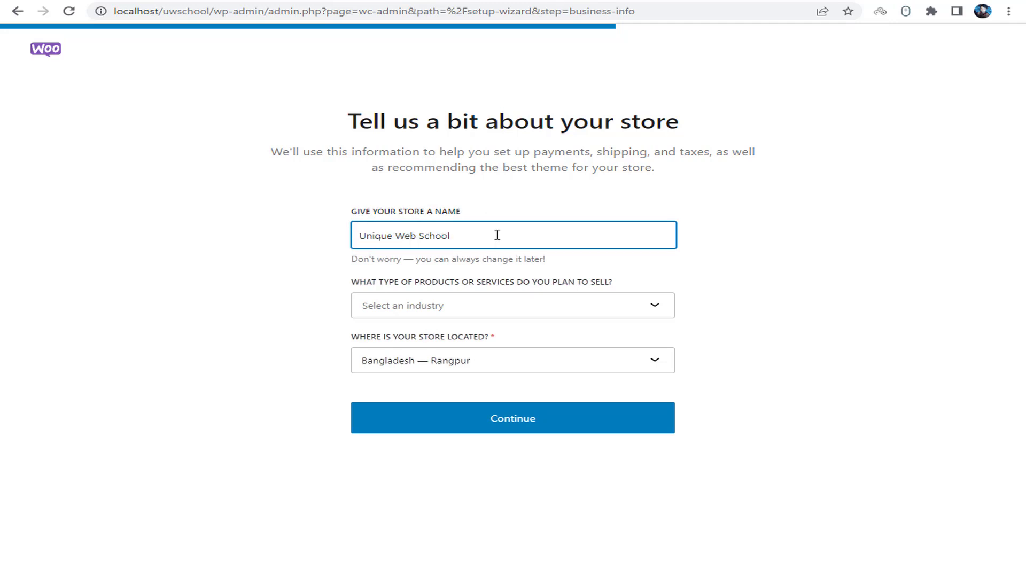
pyautogui.tripleClick(413, 233)
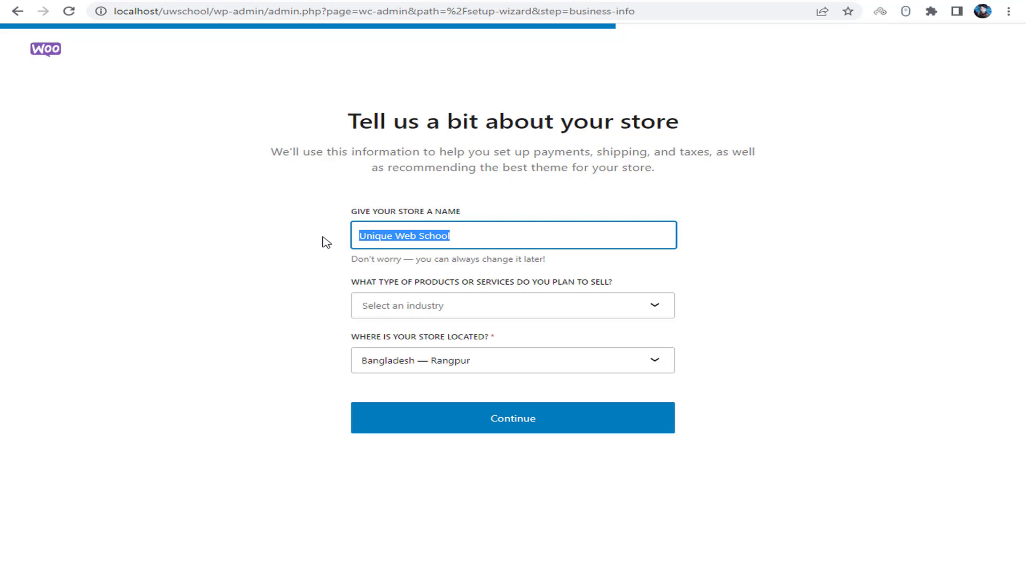
pyautogui.press('BackSpace')
pyautogui.write('Web Store')
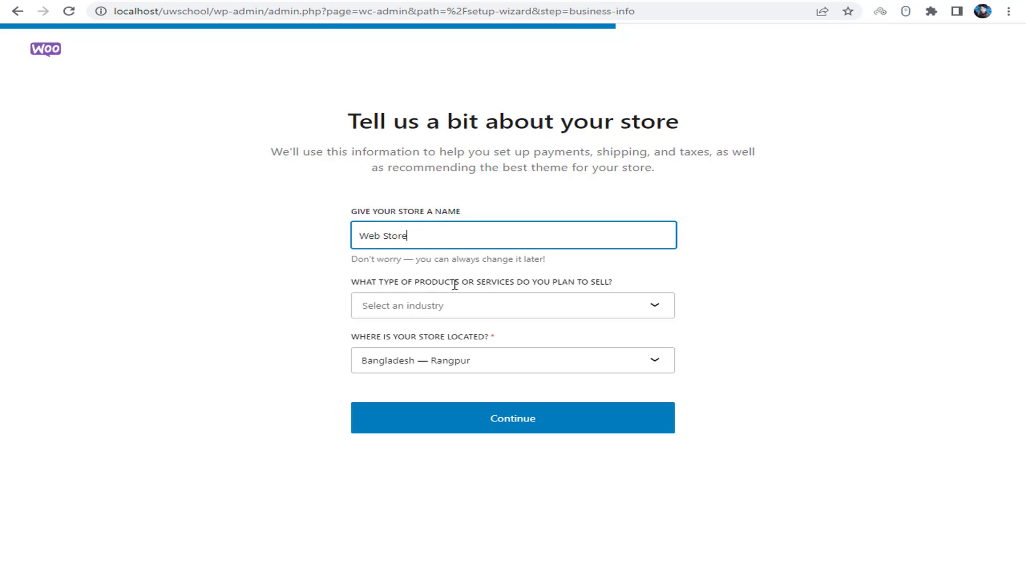
# - Choose Electronics and computers as the type of products the store plans to sell
pyautogui.click(512, 307)
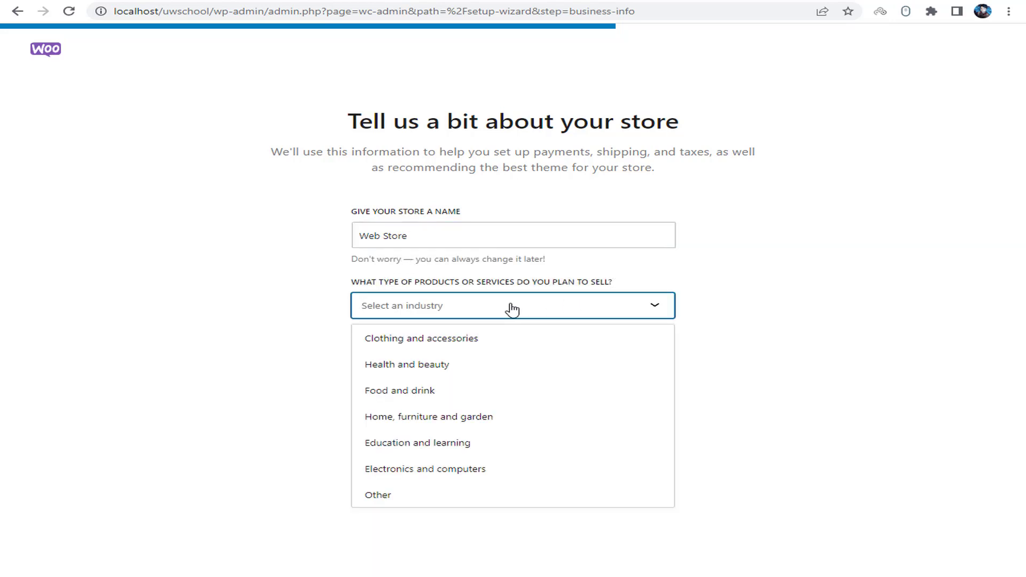
pyautogui.click(511, 307)
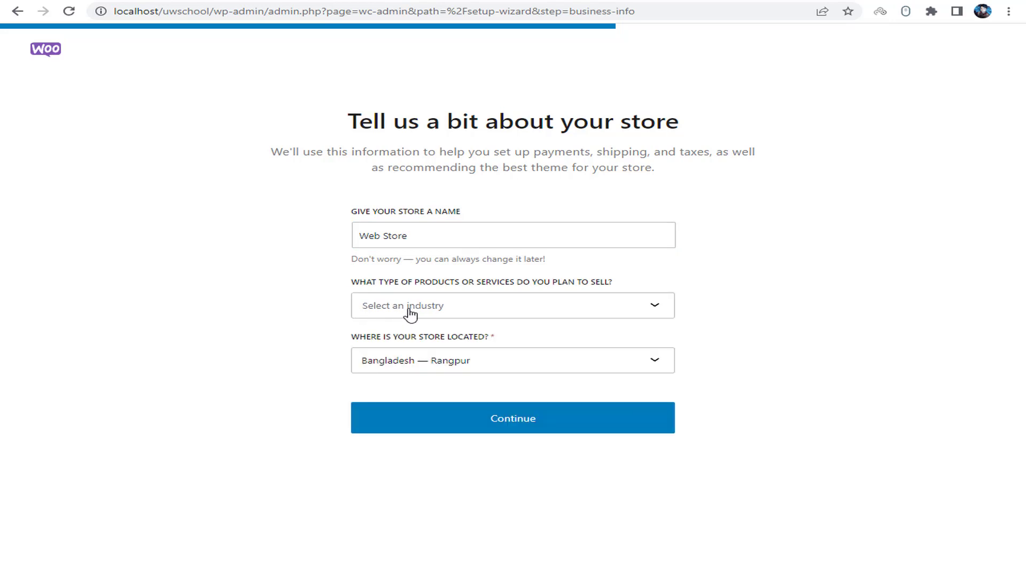
pyautogui.click(410, 315)
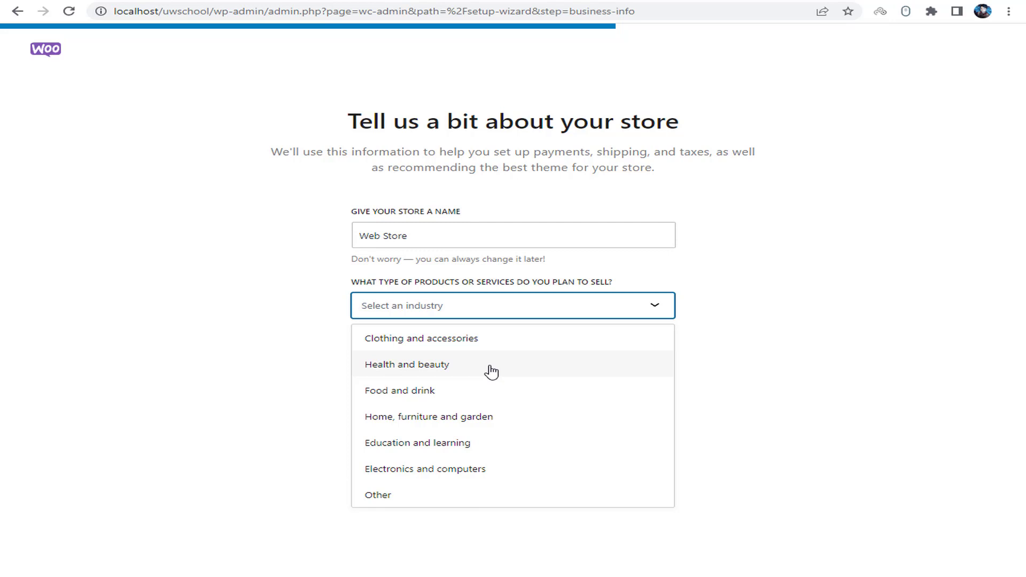
pyautogui.click(422, 470)
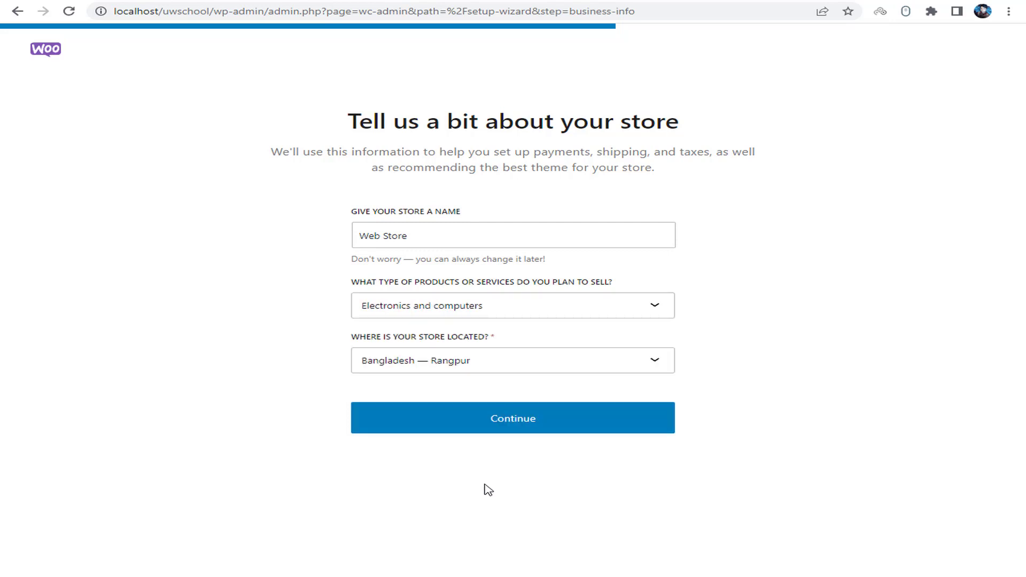
# - Keep Bangladesh — Rangpur as the store location and submit the store information
pyautogui.moveTo(350, 337); pyautogui.dragTo(490, 338)
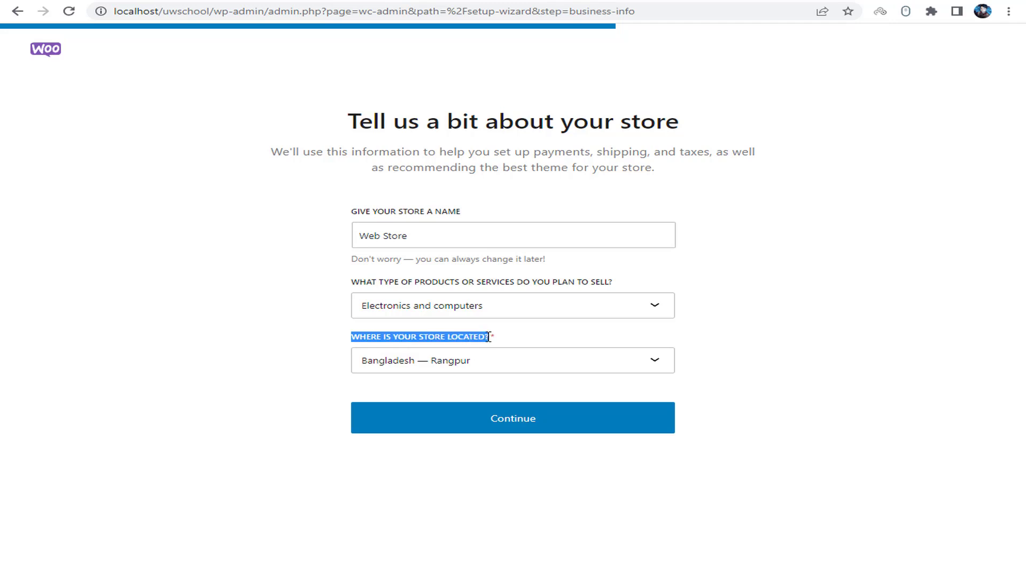
pyautogui.click(506, 342)
pyautogui.click(456, 369)
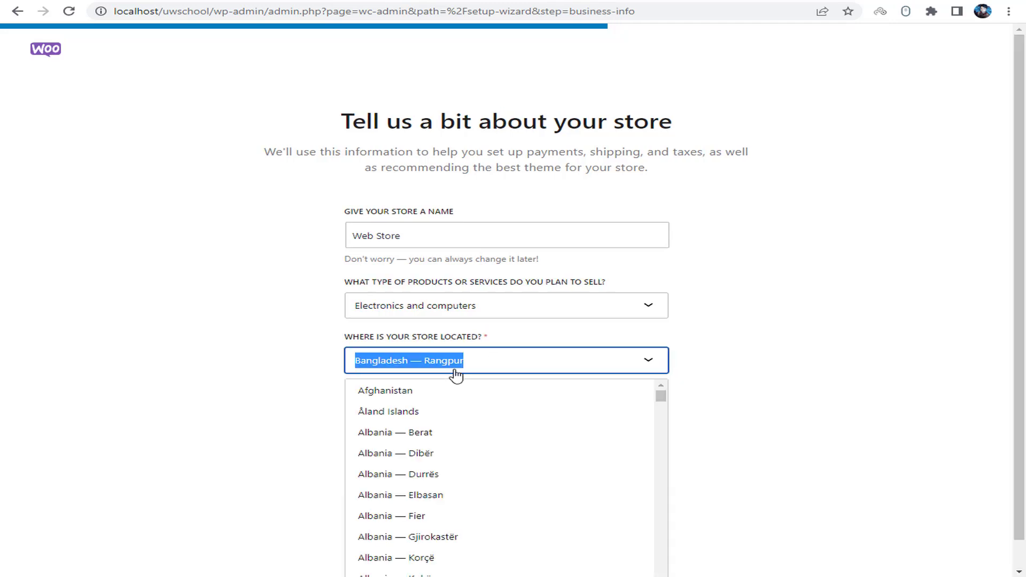
pyautogui.click(486, 372)
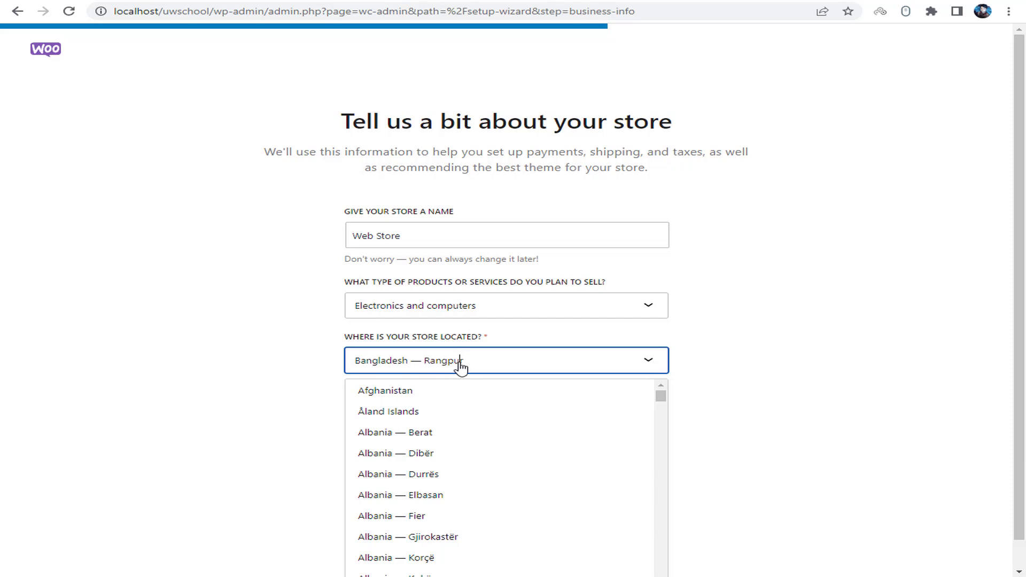
pyautogui.click(757, 367)
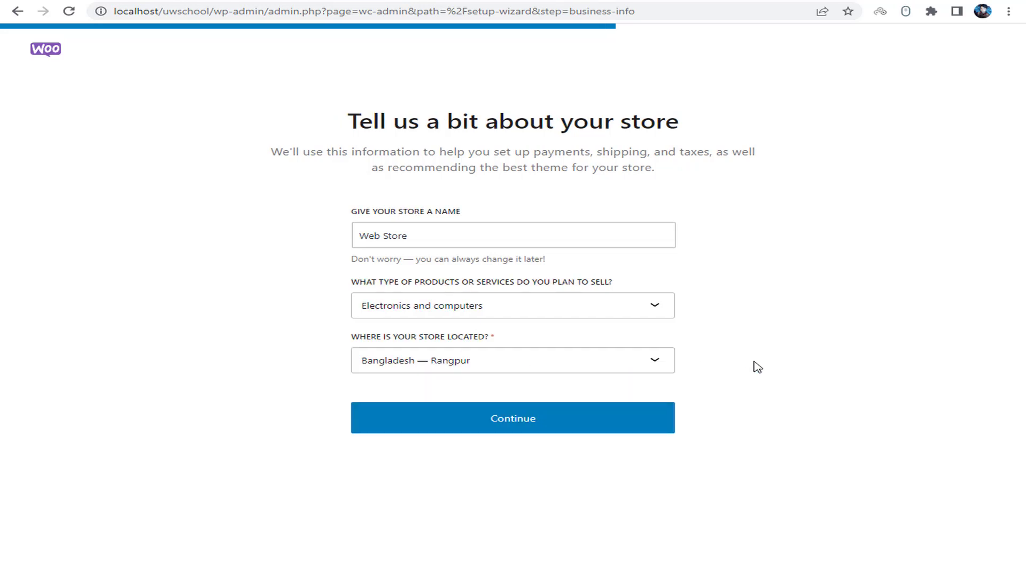
pyautogui.click(563, 426)
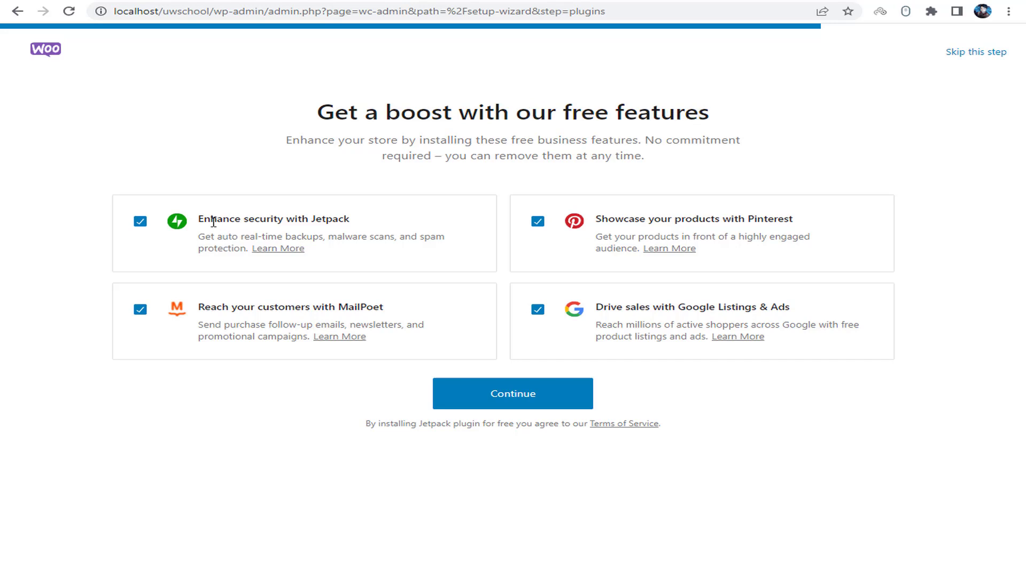
# - Continue the setup with the Jetpack, MailPoet, Pinterest and Google Listings & Ads features all selected for installation
pyautogui.moveTo(238, 220); pyautogui.dragTo(339, 221)
pyautogui.click(357, 230)
pyautogui.moveTo(368, 304); pyautogui.dragTo(379, 307)
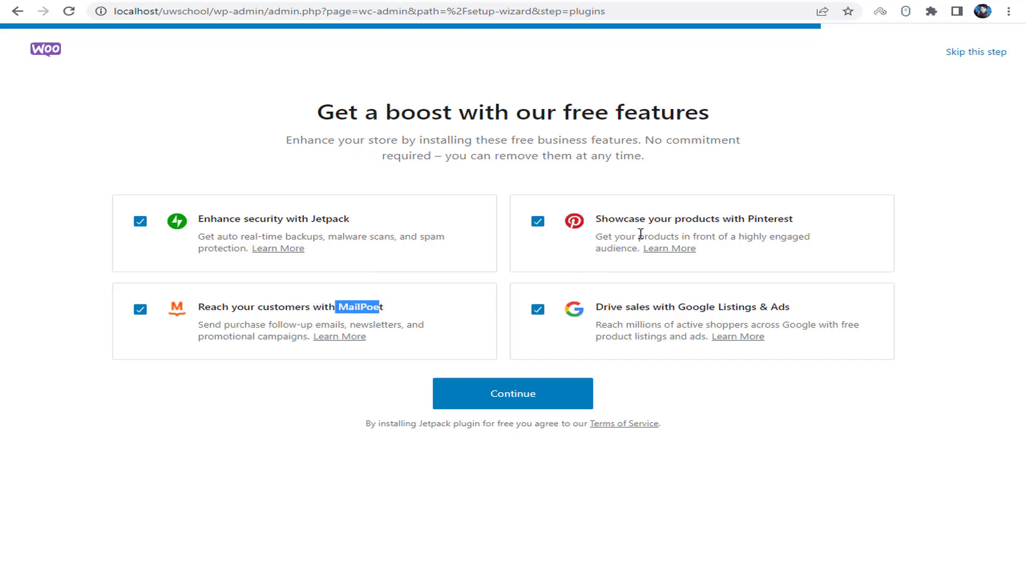
pyautogui.moveTo(642, 222); pyautogui.dragTo(790, 220)
pyautogui.click(789, 220)
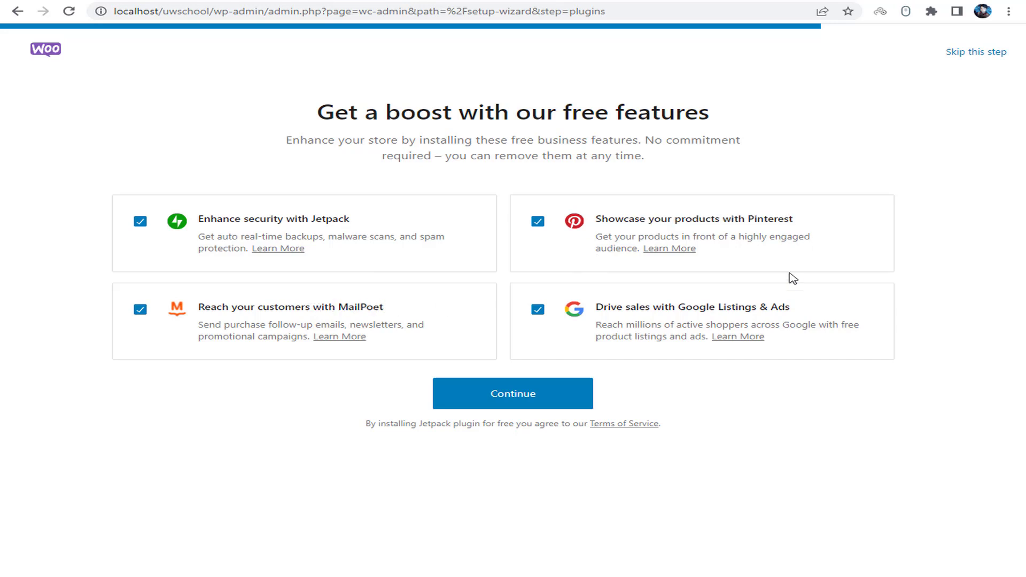
pyautogui.moveTo(645, 304); pyautogui.dragTo(762, 305)
pyautogui.click(789, 304)
pyautogui.click(526, 388)
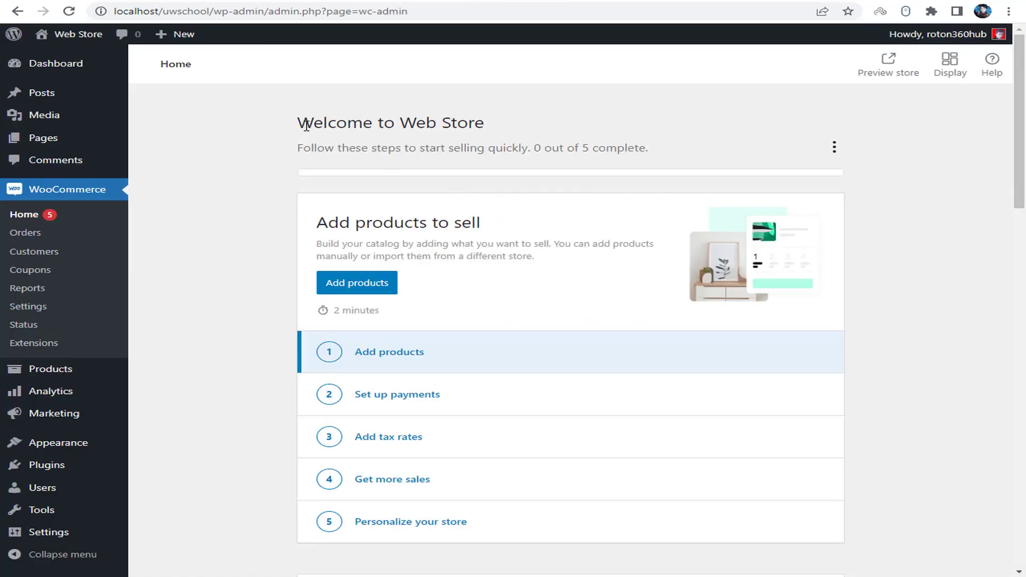
# - Examine the WooCommerce home page, including the welcome heading, the setup task list, the things to do next and the inbox
pyautogui.moveTo(306, 125); pyautogui.dragTo(497, 129)
pyautogui.click(404, 124)
pyautogui.moveTo(401, 124); pyautogui.dragTo(527, 128)
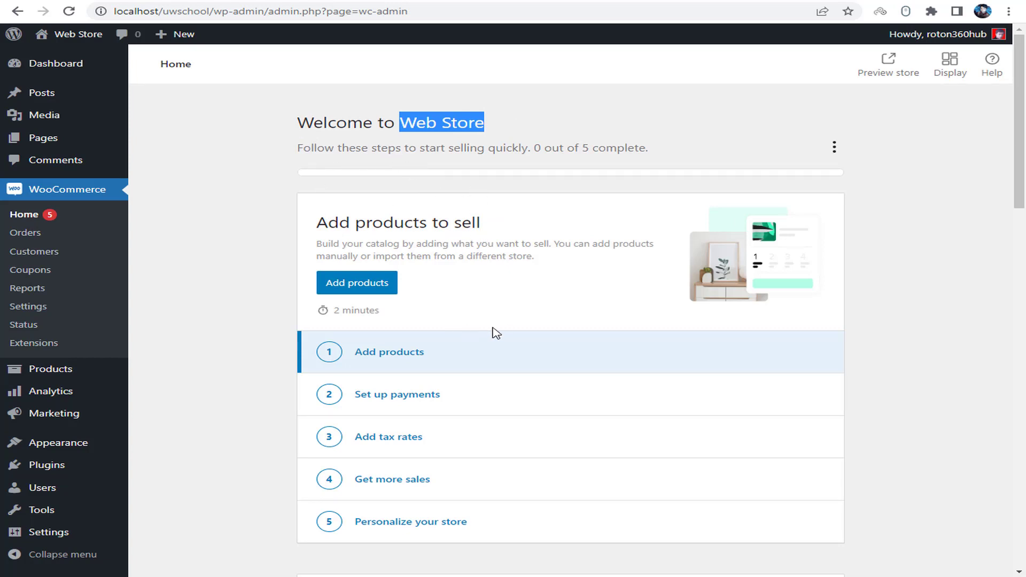
pyautogui.moveTo(316, 222); pyautogui.dragTo(499, 227)
pyautogui.moveTo(587, 259); pyautogui.dragTo(447, 256)
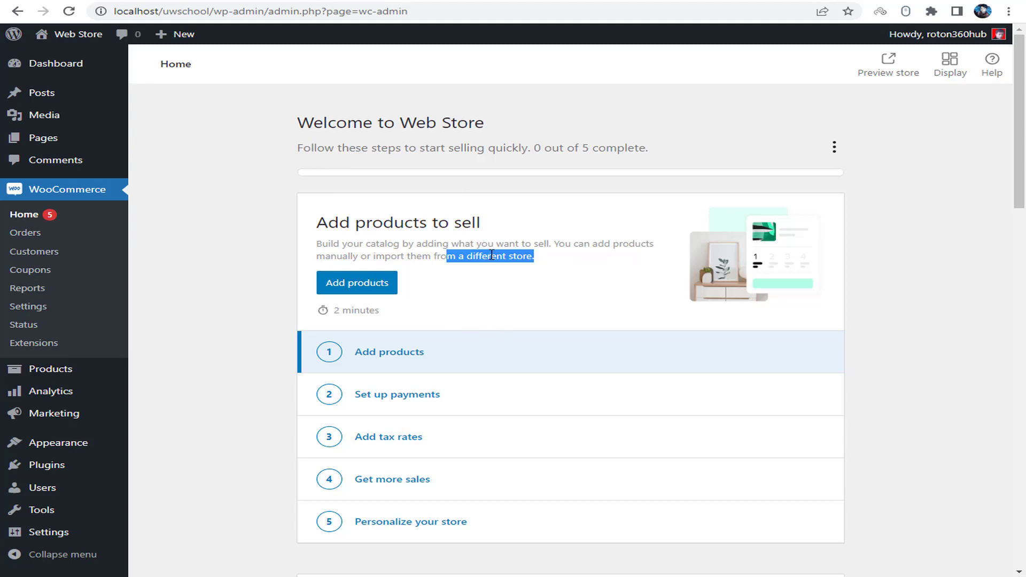
pyautogui.scroll(-1, 433, 363)
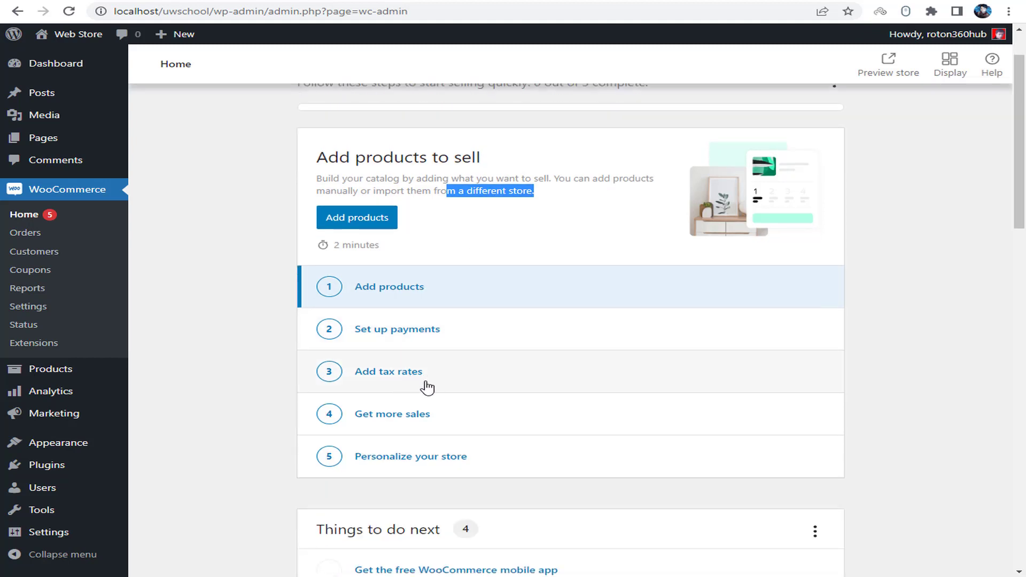
pyautogui.scroll(-6, 512, 402)
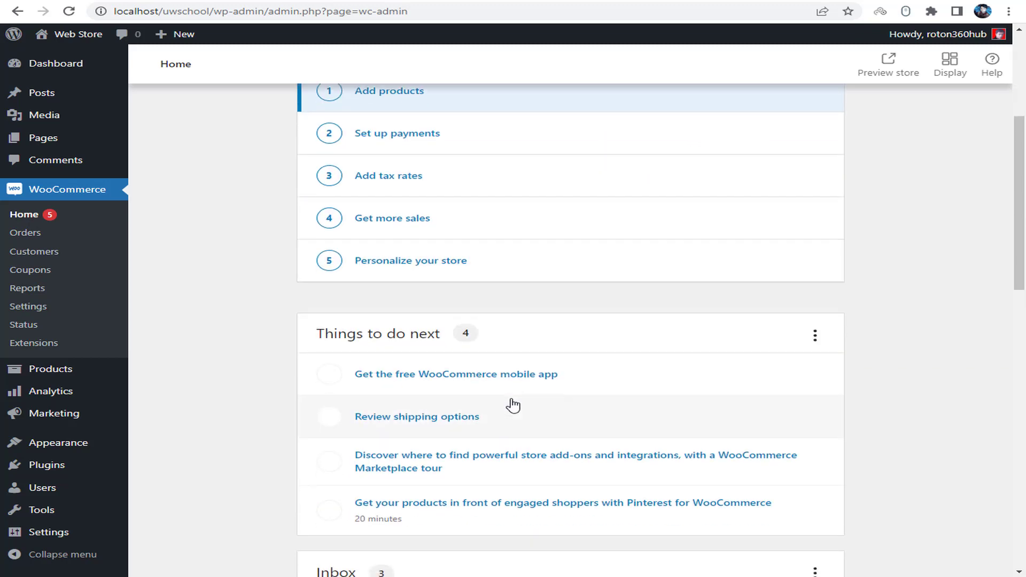
pyautogui.scroll(-1, 558, 401)
pyautogui.scroll(10, 502, 321)
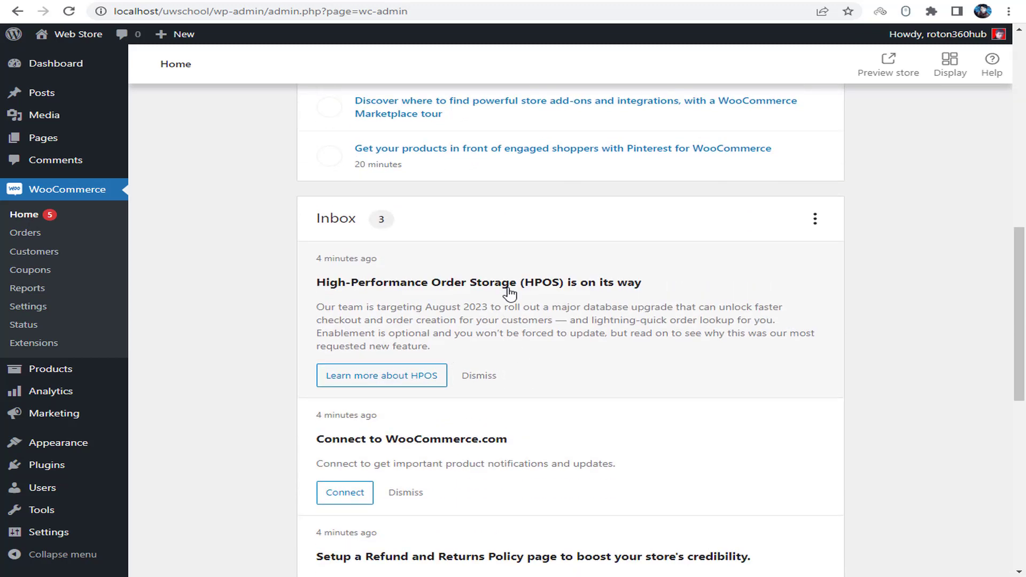
pyautogui.moveTo(447, 256); pyautogui.dragTo(526, 265)
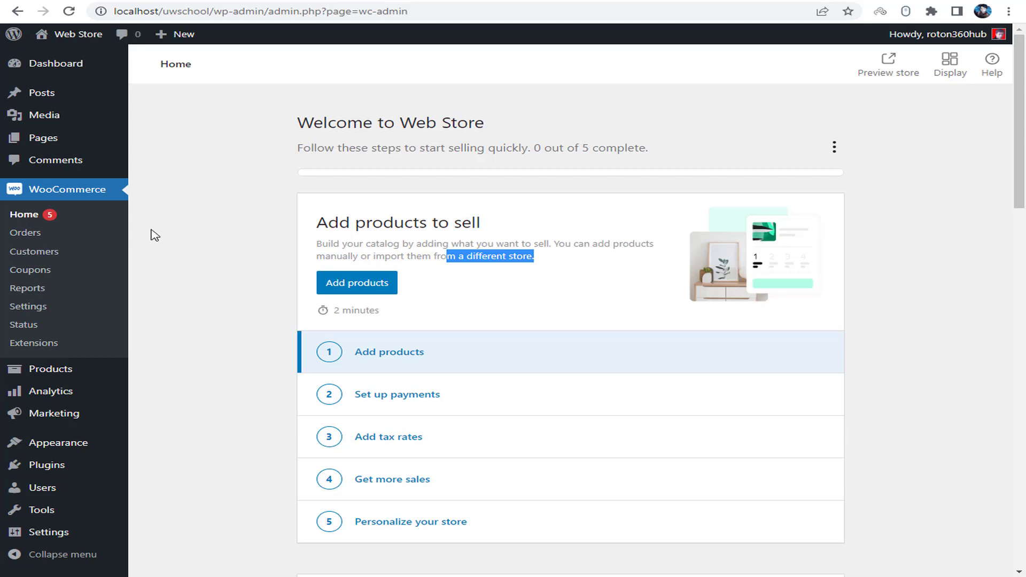
# - Open the general WooCommerce settings and dismiss the notice about the secure connection
pyautogui.click(45, 315)
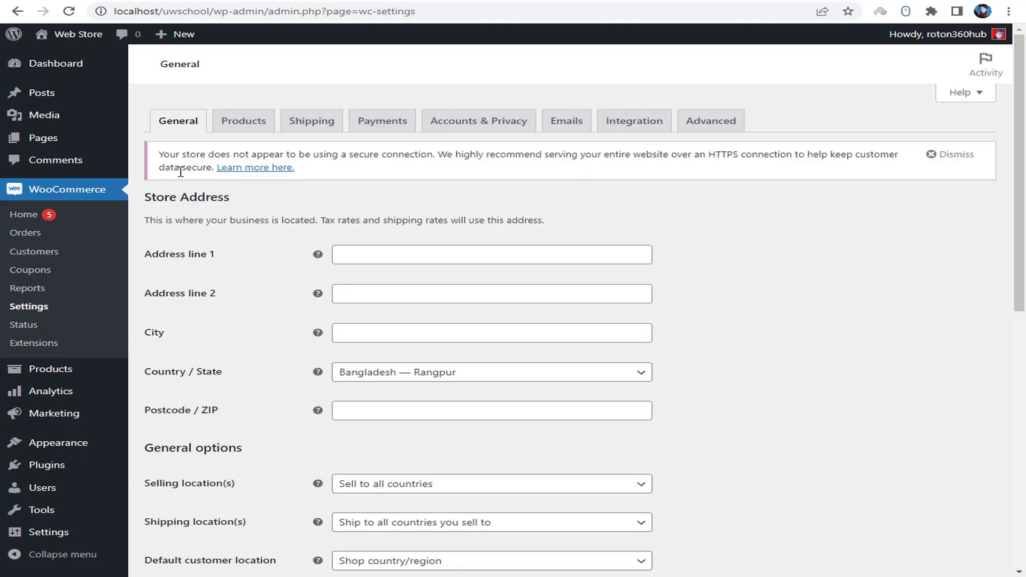
pyautogui.click(947, 160)
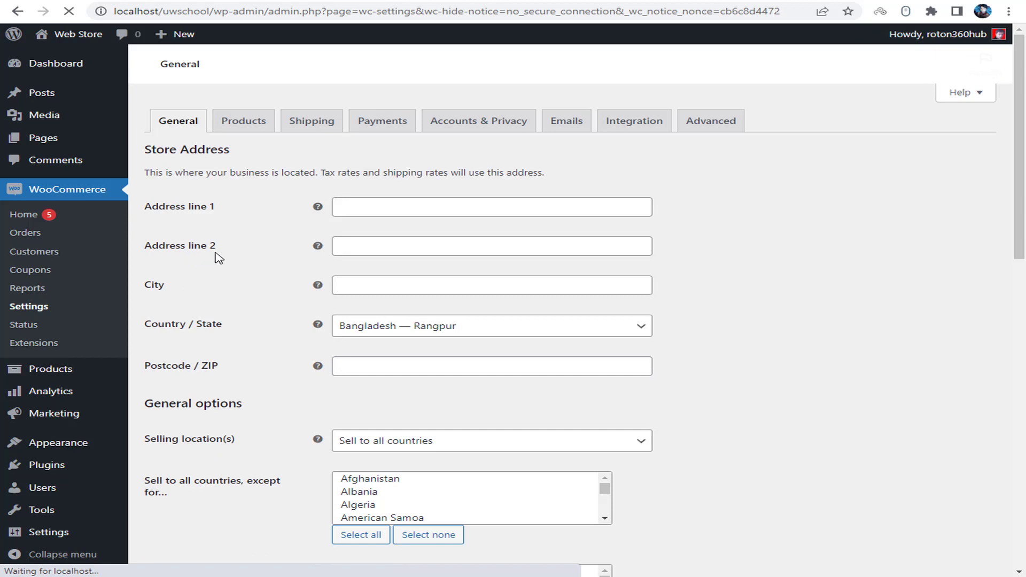
# - Enter the store's street address in the first address line and leave the second address line empty
pyautogui.moveTo(228, 215); pyautogui.dragTo(373, 206)
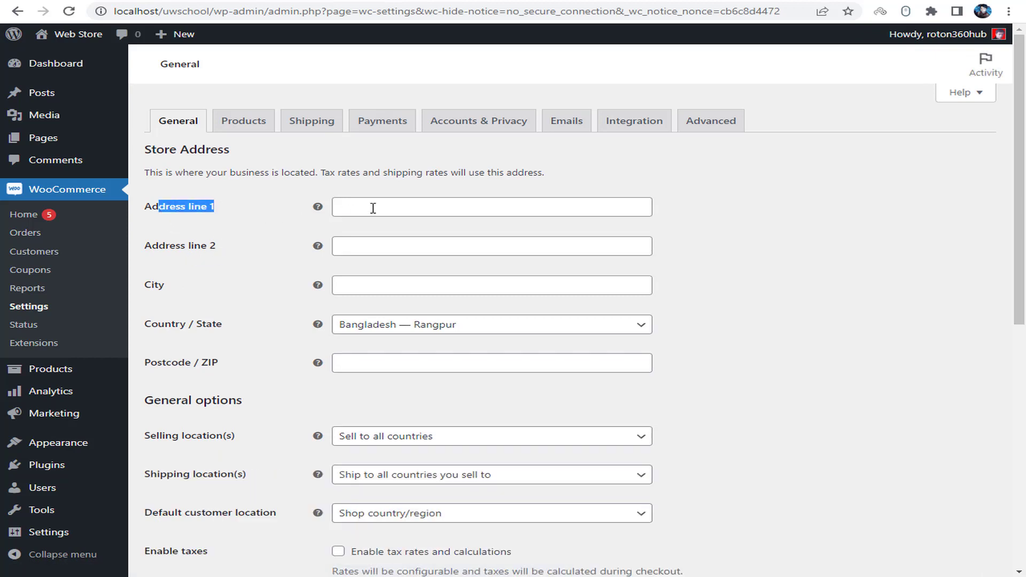
pyautogui.click(373, 207)
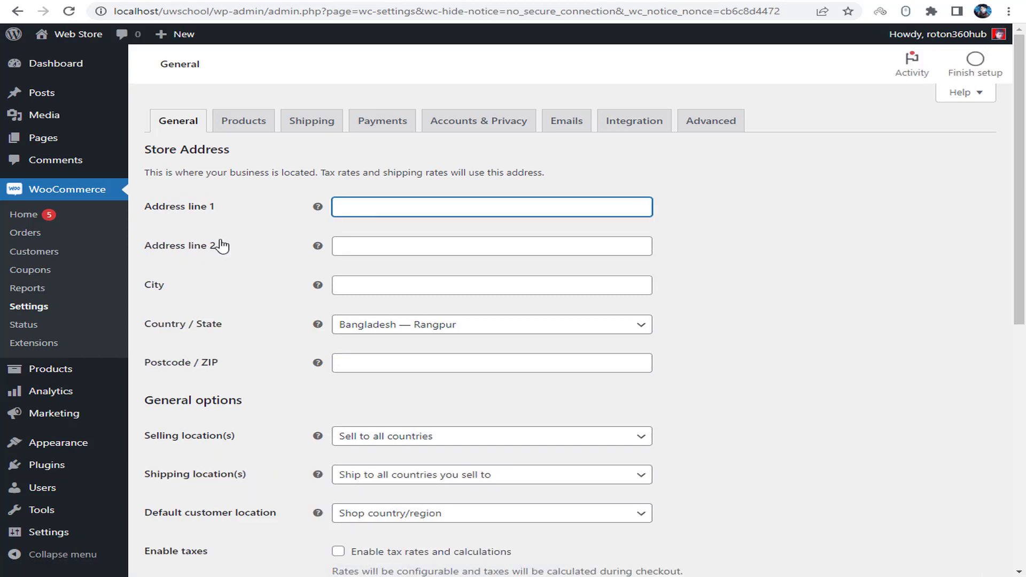
pyautogui.moveTo(158, 250); pyautogui.dragTo(383, 235)
pyautogui.click(397, 212)
pyautogui.write('inajpur')
pyautogui.click(339, 207)
pyautogui.write('kaharole,')
pyautogui.moveTo(473, 207); pyautogui.dragTo(320, 222)
pyautogui.moveTo(225, 251); pyautogui.dragTo(170, 246)
pyautogui.click(336, 247)
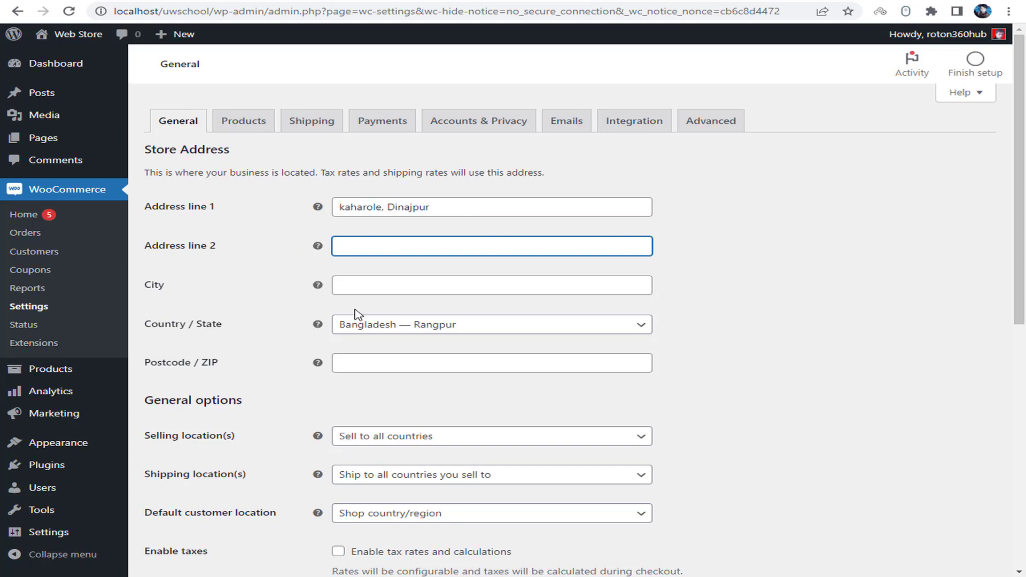
# - Fill in the city and postcode of the store address, keeping Bangladesh — Rangpur as the country and state
pyautogui.click(397, 288)
pyautogui.write('D')
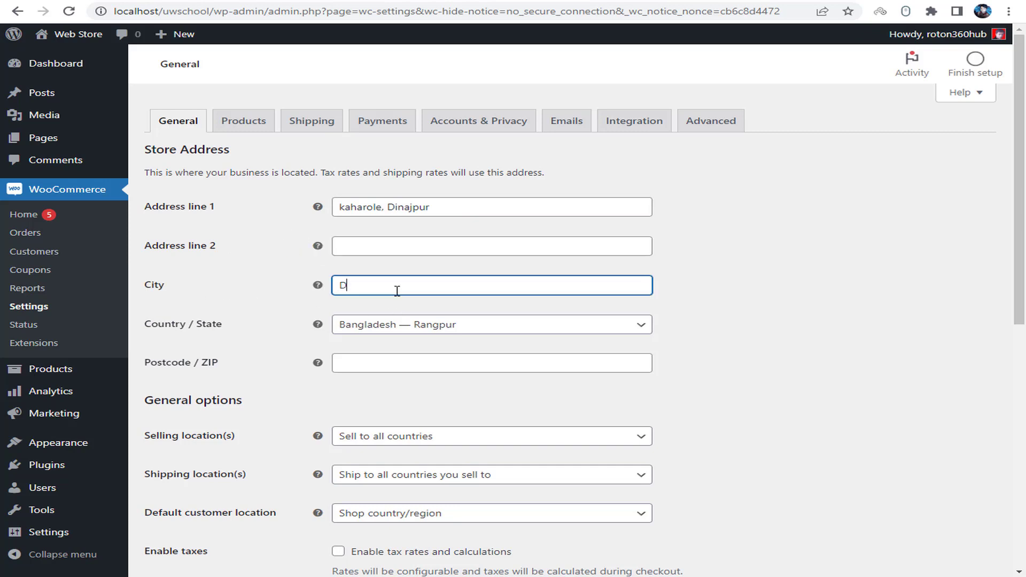
pyautogui.press('BackSpace')
pyautogui.press('BackSpace')
pyautogui.press('BackSpace')
pyautogui.write('dinajpu')
pyautogui.moveTo(151, 327); pyautogui.dragTo(315, 335)
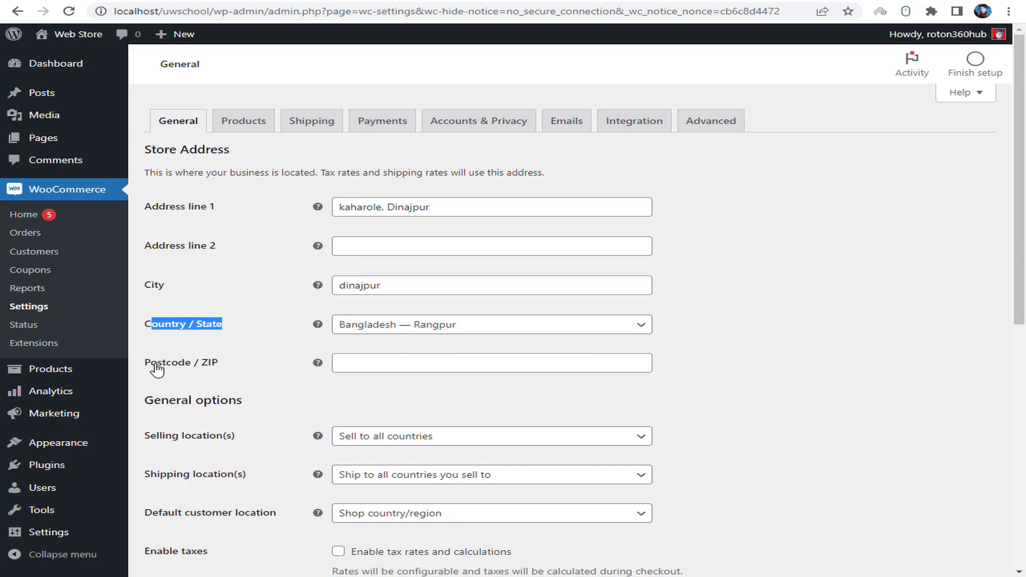
pyautogui.moveTo(157, 369); pyautogui.dragTo(216, 369)
pyautogui.click(359, 365)
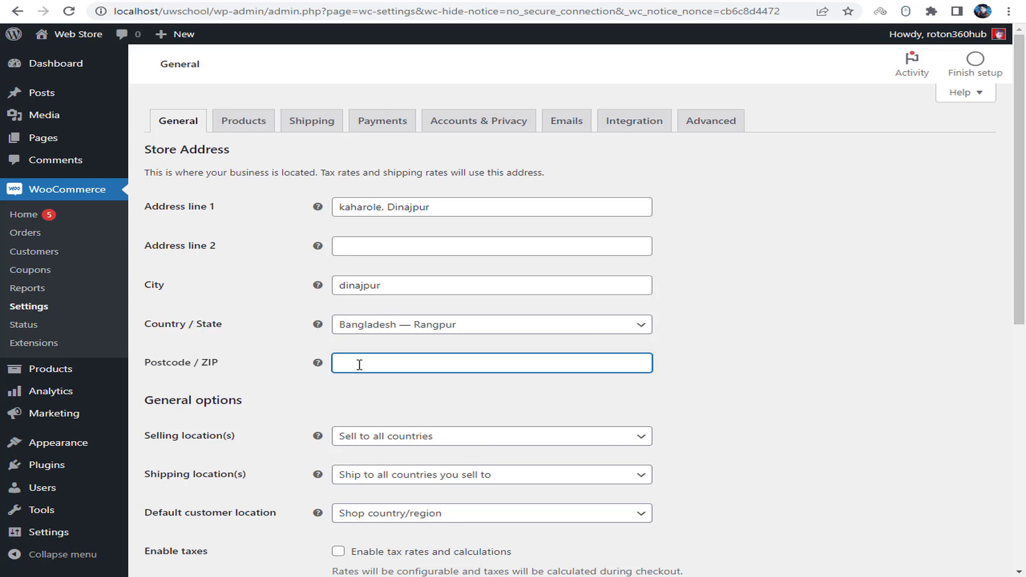
pyautogui.write('5200')
# - Restrict the selling locations to specific countries and add India and Bangladesh
pyautogui.scroll(-2, 396, 390)
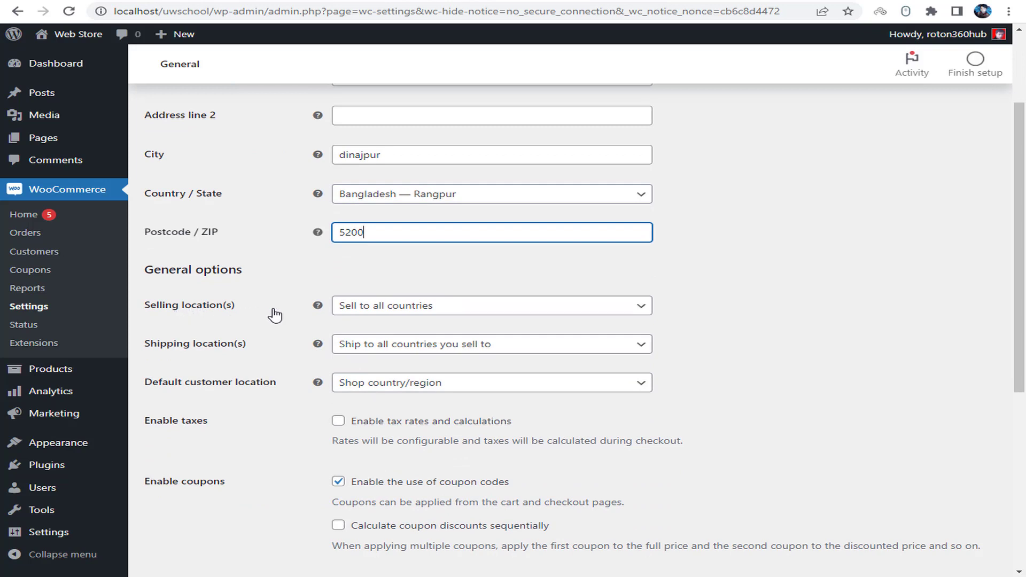
pyautogui.click(364, 313)
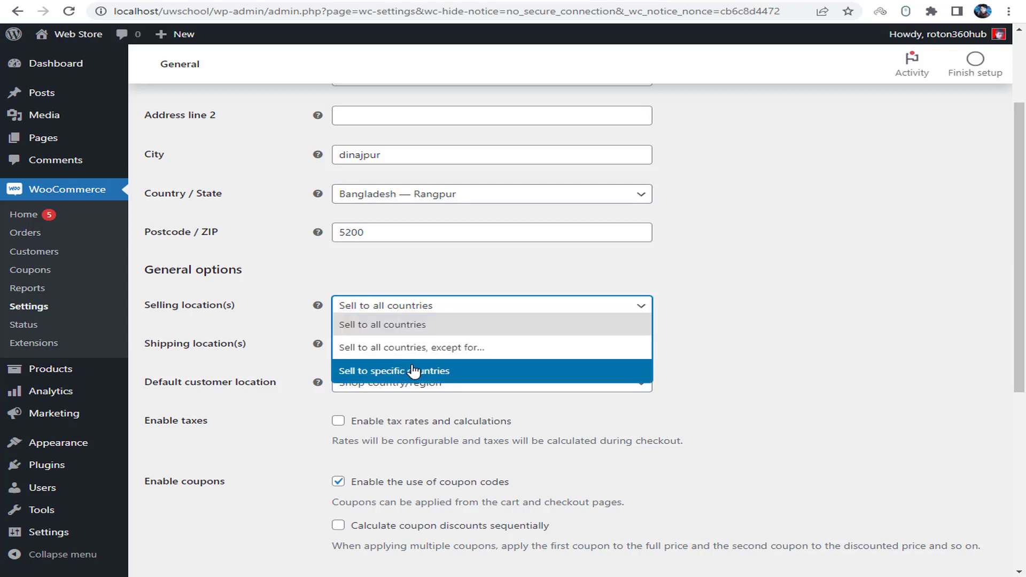
pyautogui.click(455, 375)
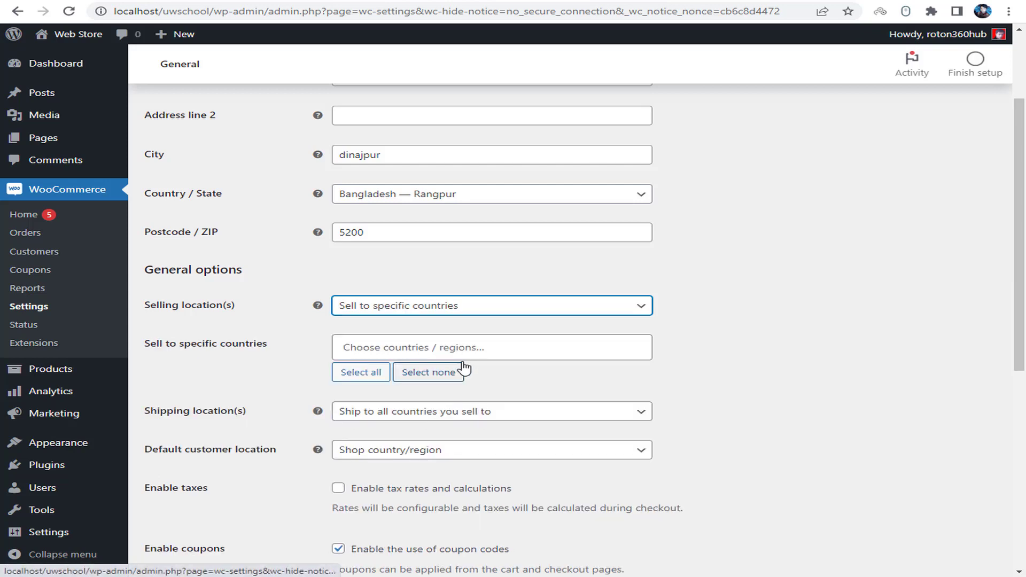
pyautogui.click(436, 346)
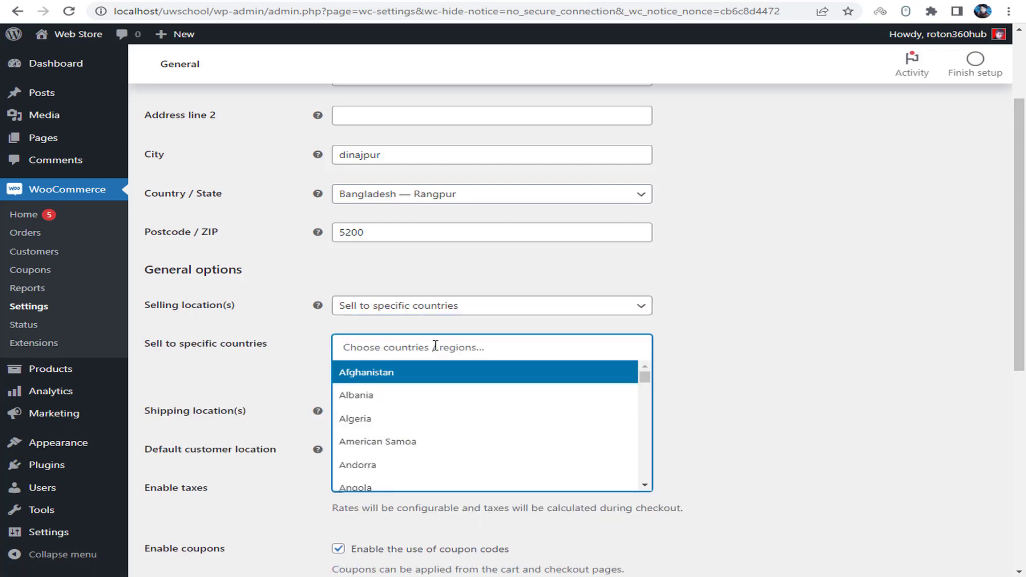
pyautogui.write('indi')
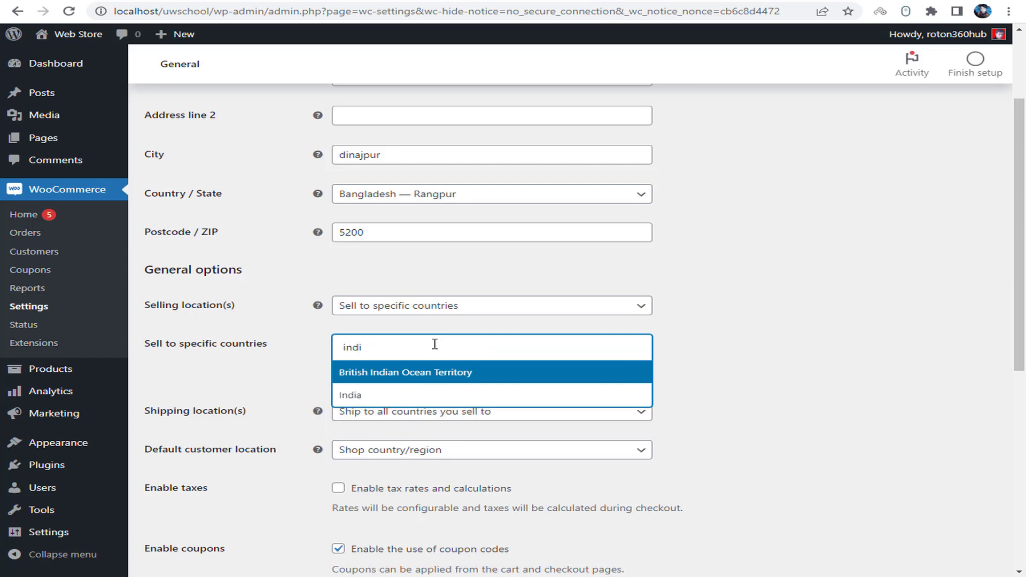
pyautogui.click(395, 394)
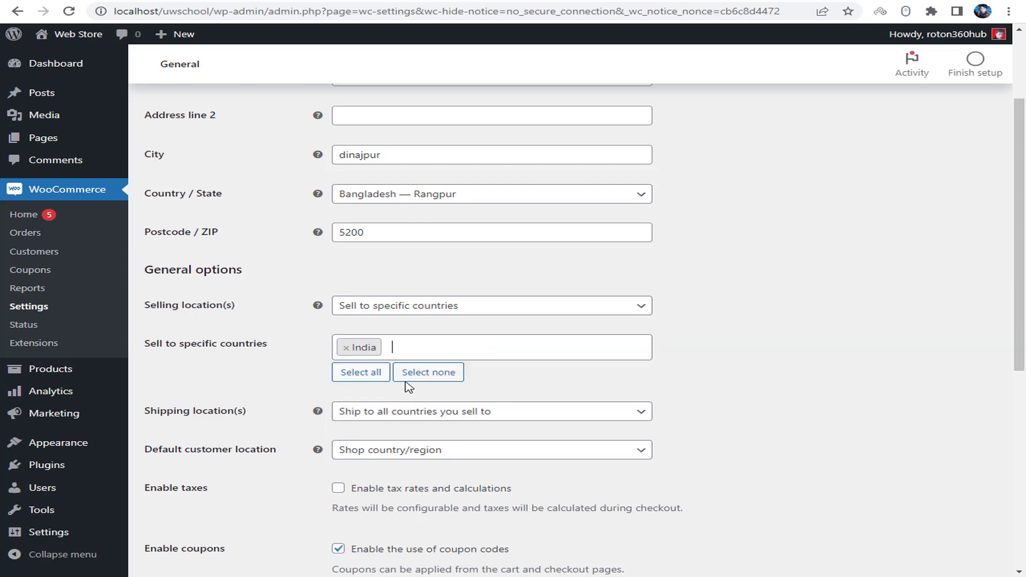
pyautogui.click(469, 355)
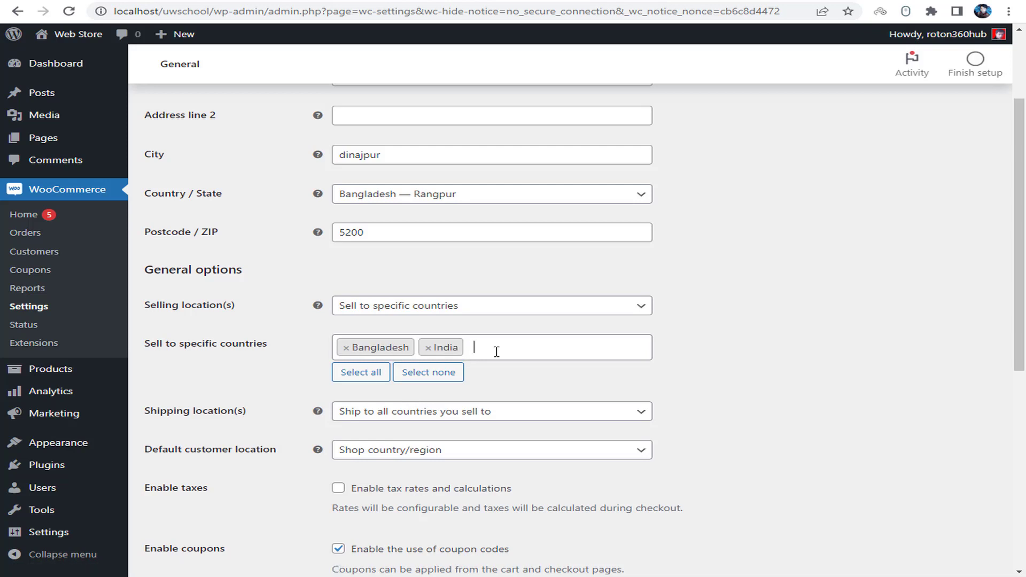
pyautogui.click(488, 316)
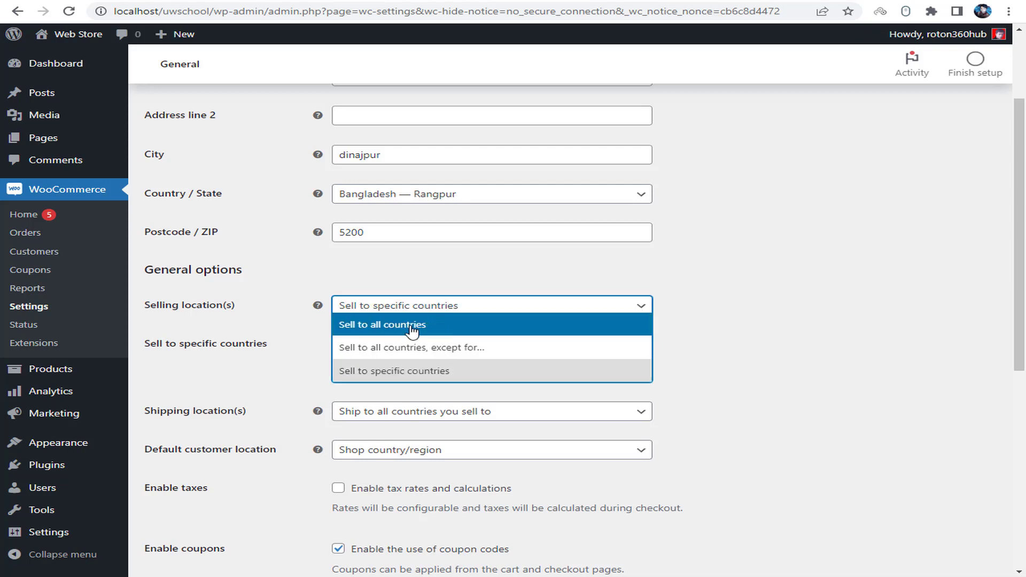
pyautogui.click(706, 327)
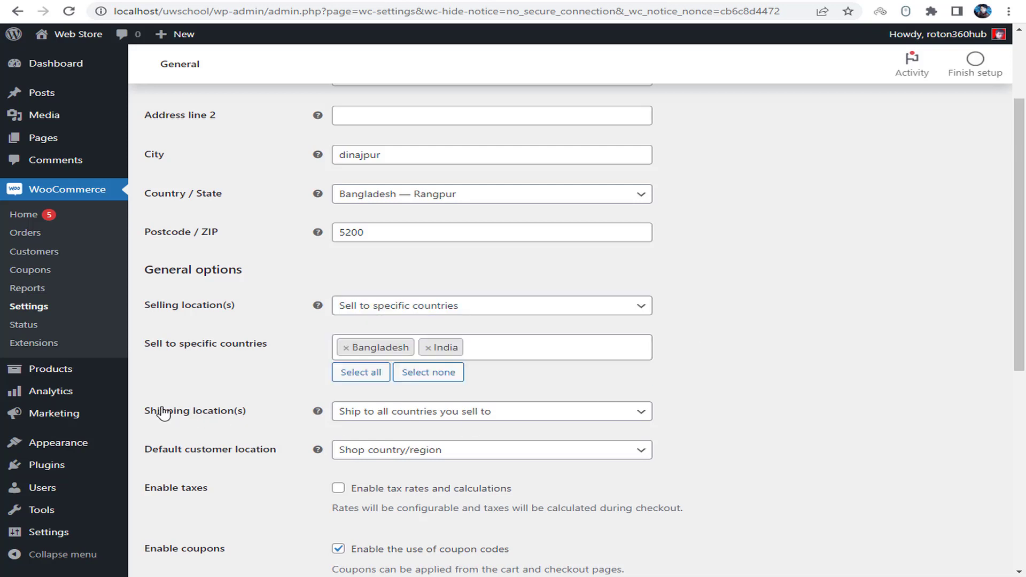
# - Set the shipping locations to specific countries only and add Bangladesh and India
pyautogui.moveTo(176, 412); pyautogui.dragTo(300, 415)
pyautogui.click(390, 419)
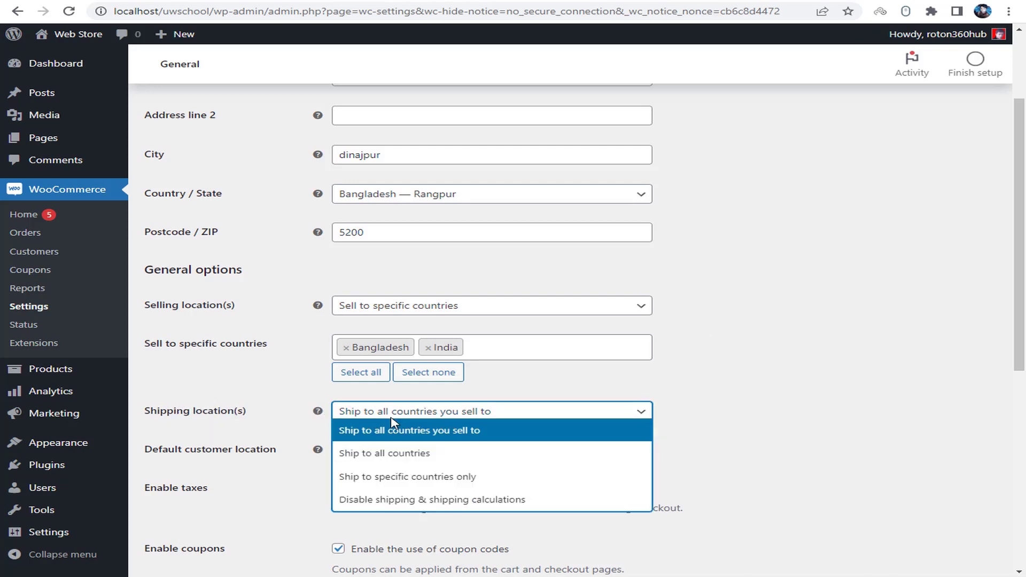
pyautogui.scroll(-1, 391, 420)
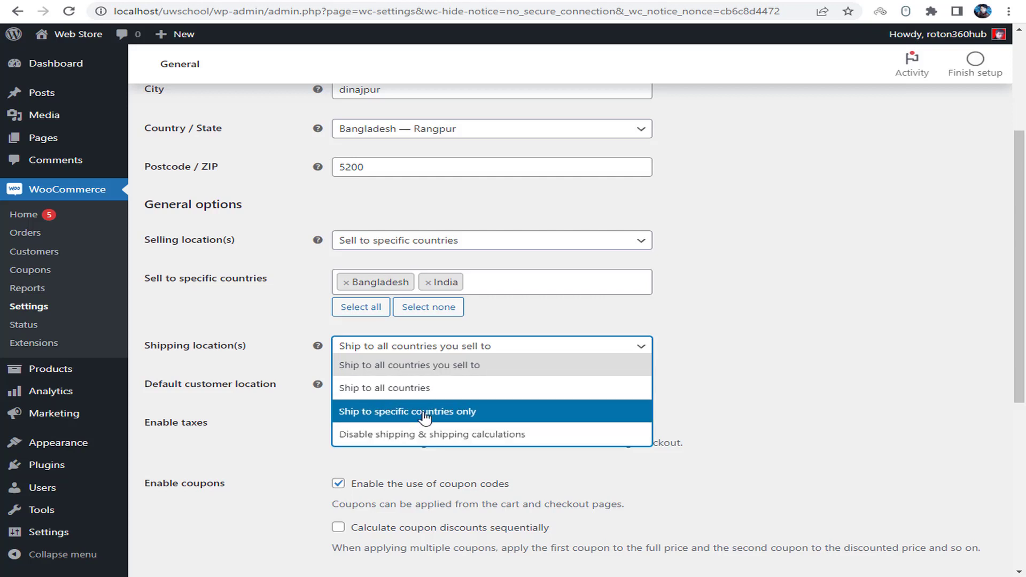
pyautogui.click(447, 419)
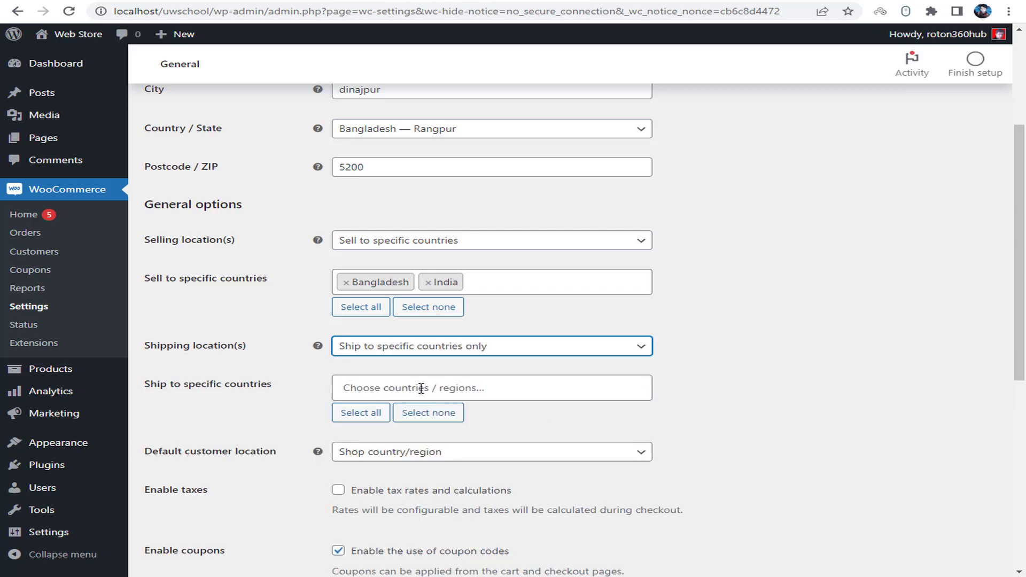
pyautogui.click(414, 389)
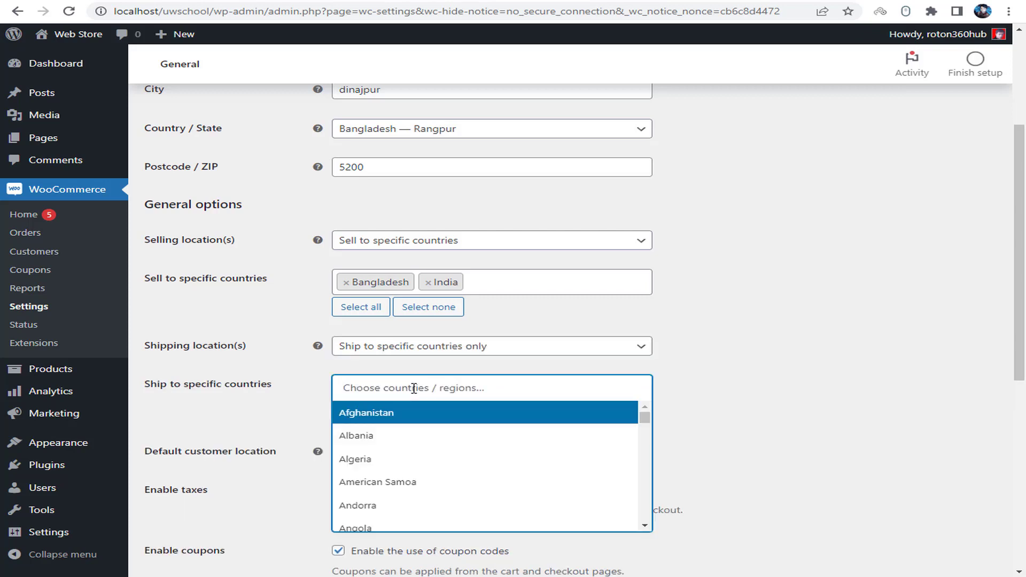
pyautogui.write('bang')
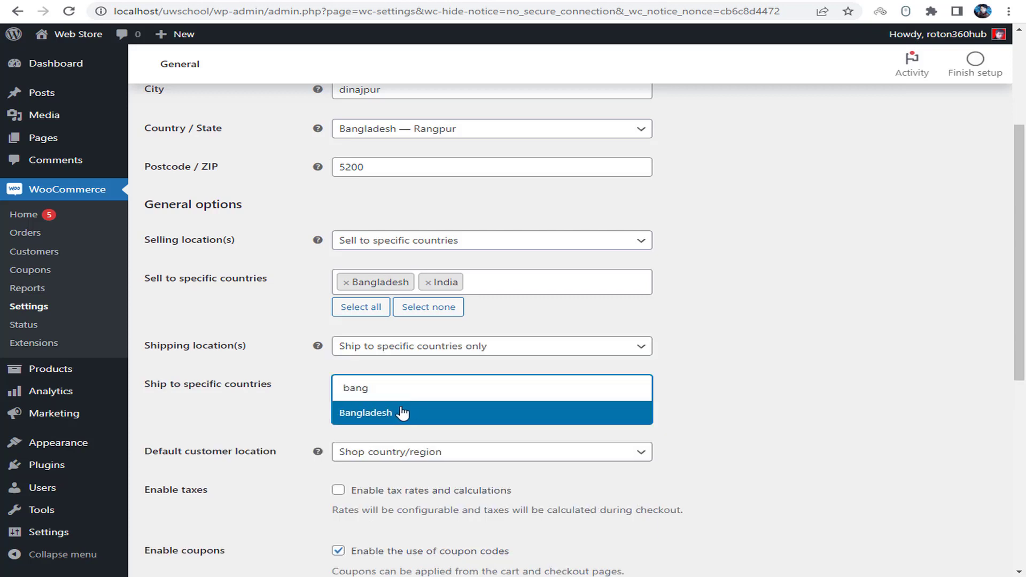
pyautogui.click(402, 413)
pyautogui.click(441, 392)
pyautogui.write('in')
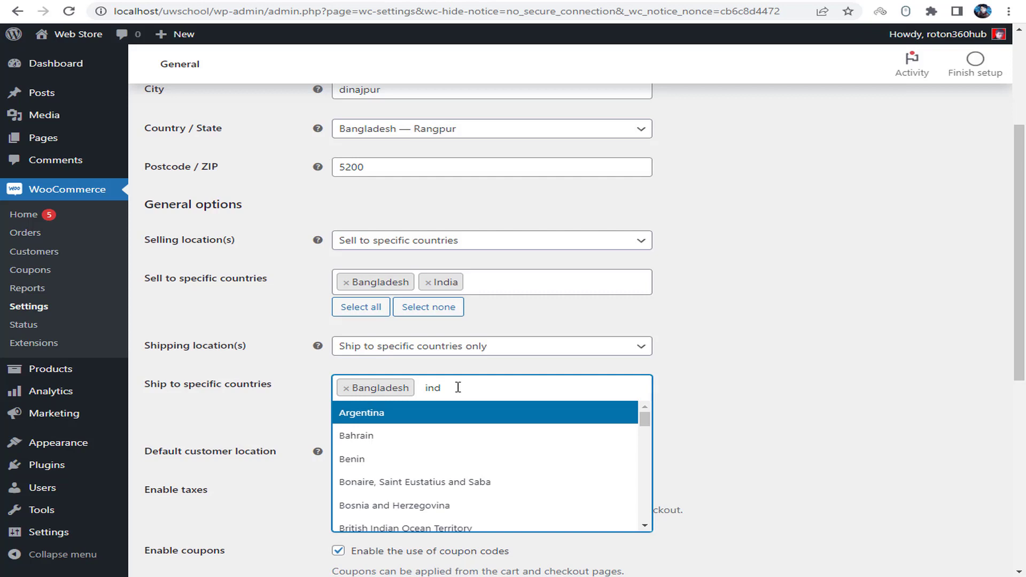
pyautogui.write('dia')
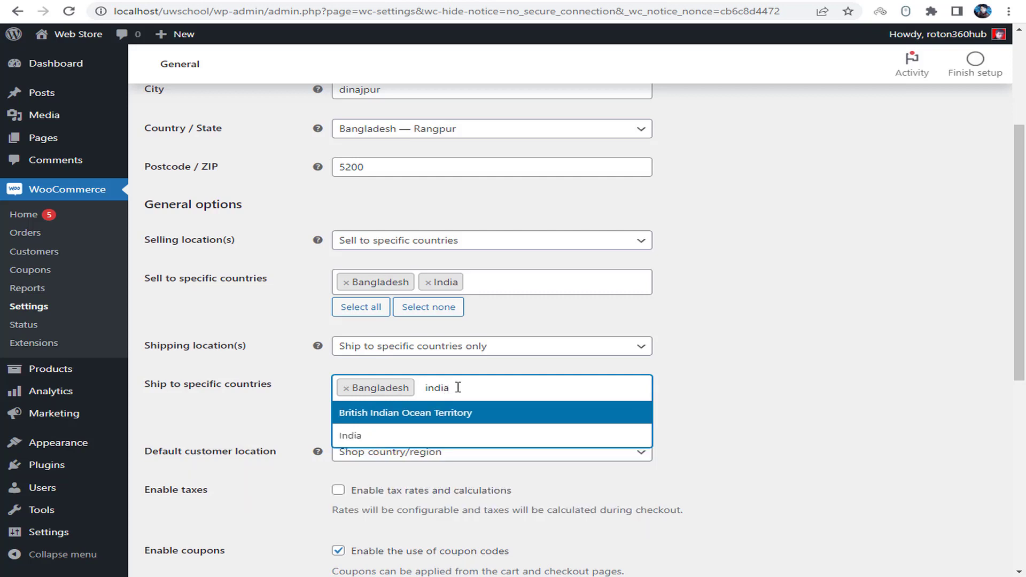
pyautogui.click(408, 434)
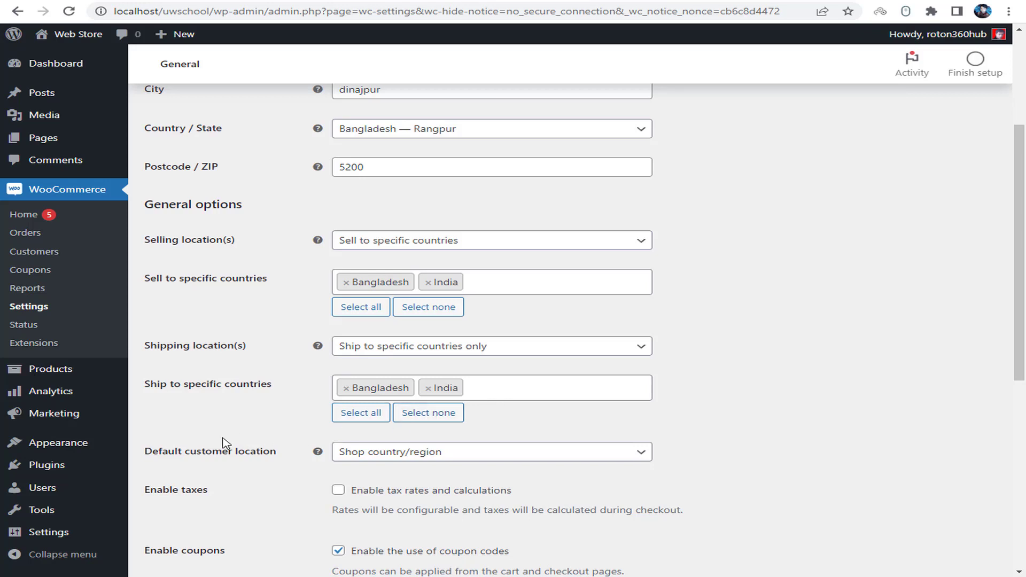
# - Keep Shop country/region as the default customer location
pyautogui.click(417, 453)
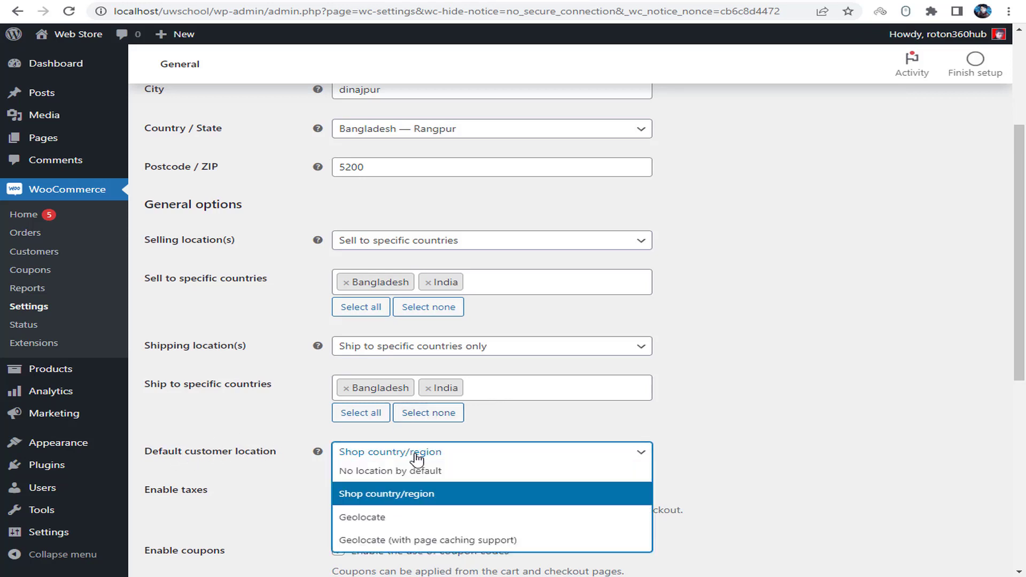
pyautogui.click(445, 501)
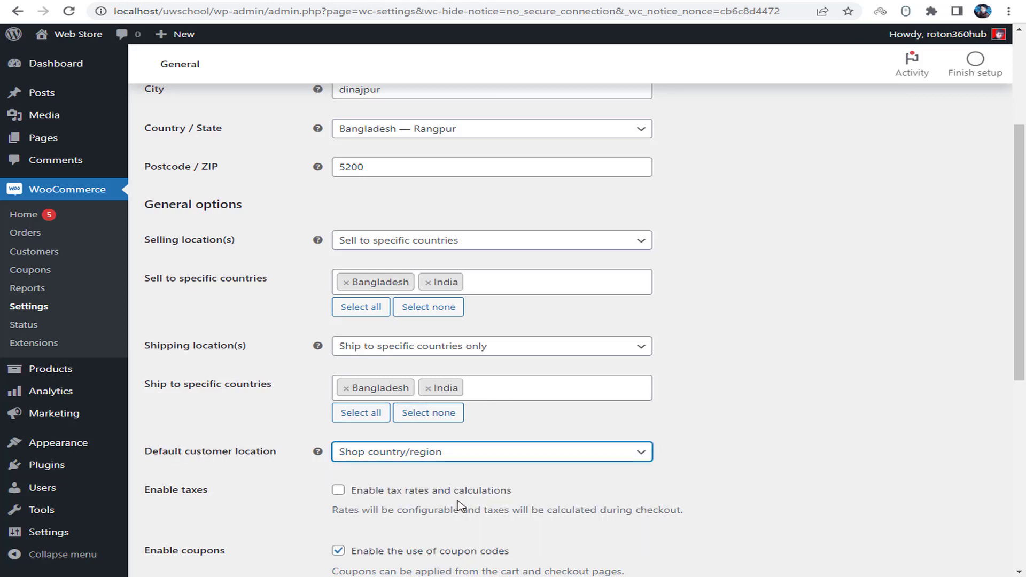
# - Enable tax rates and calculations, and turn on sequential calculation of coupon discounts
pyautogui.scroll(-1, 454, 561)
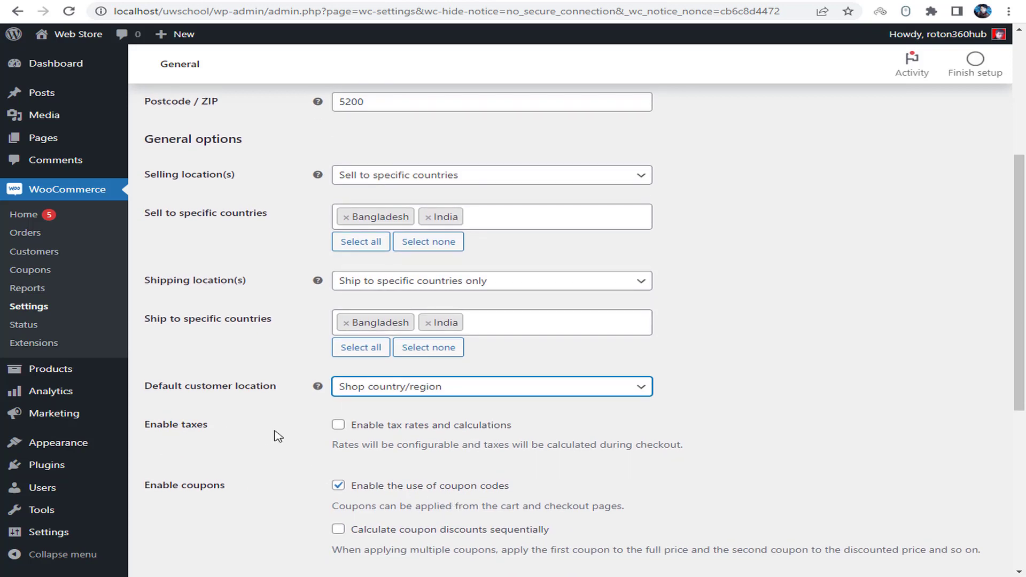
pyautogui.click(341, 429)
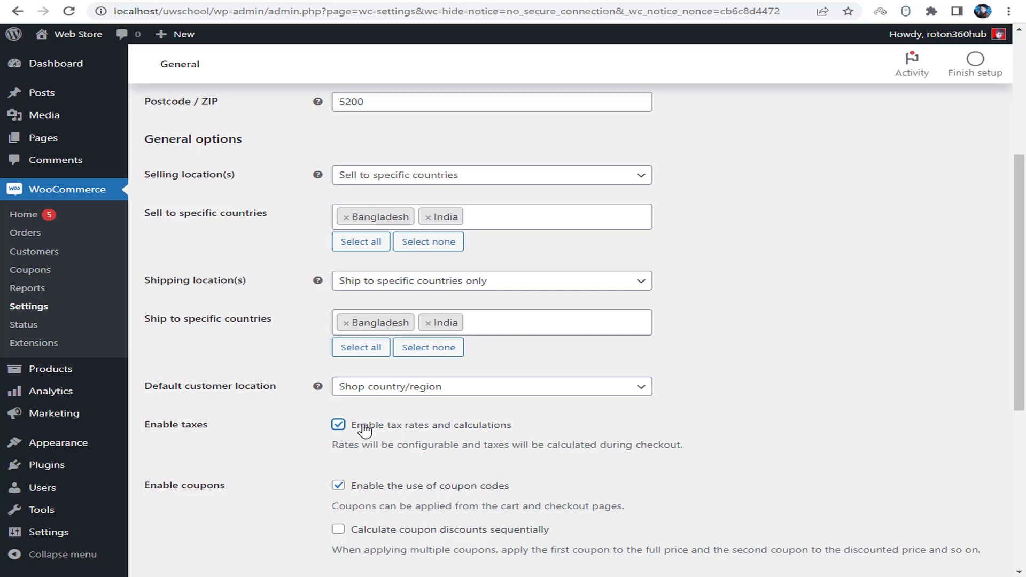
pyautogui.scroll(-2, 362, 428)
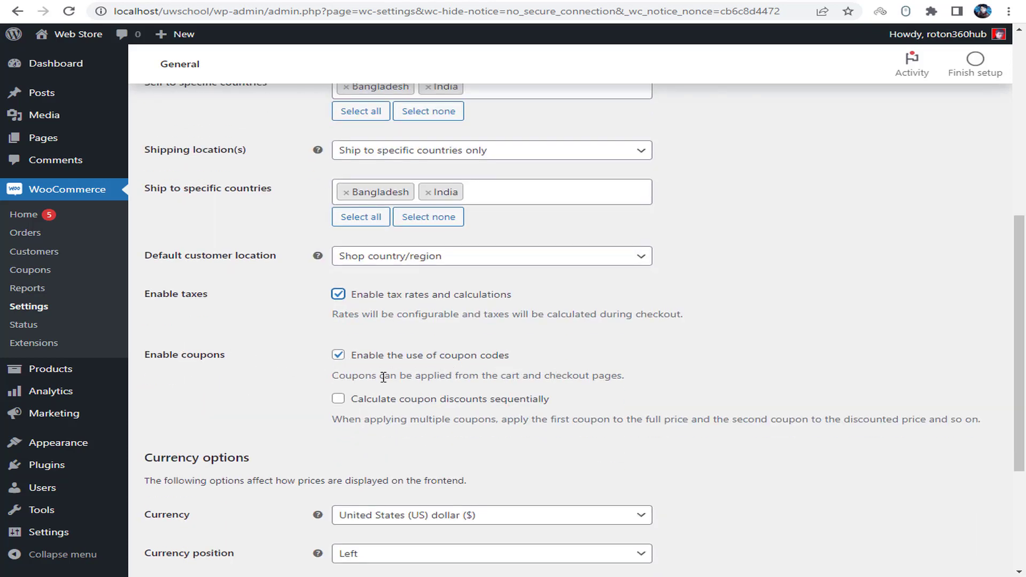
pyautogui.click(337, 399)
# - Set the store currency to Indian rupee (₹) and save the general settings
pyautogui.scroll(-3, 353, 398)
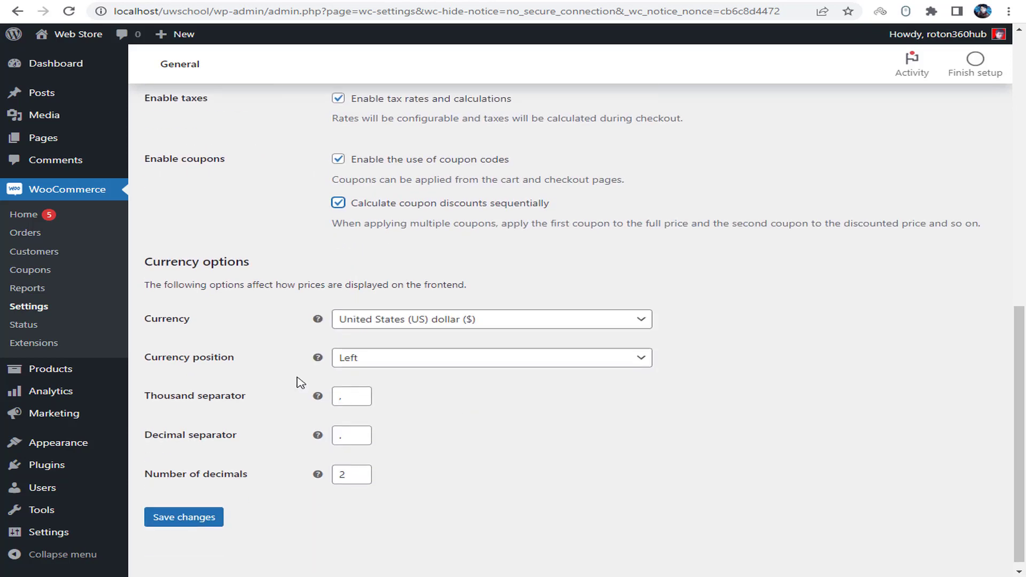
pyautogui.moveTo(172, 319); pyautogui.dragTo(293, 327)
pyautogui.click(410, 326)
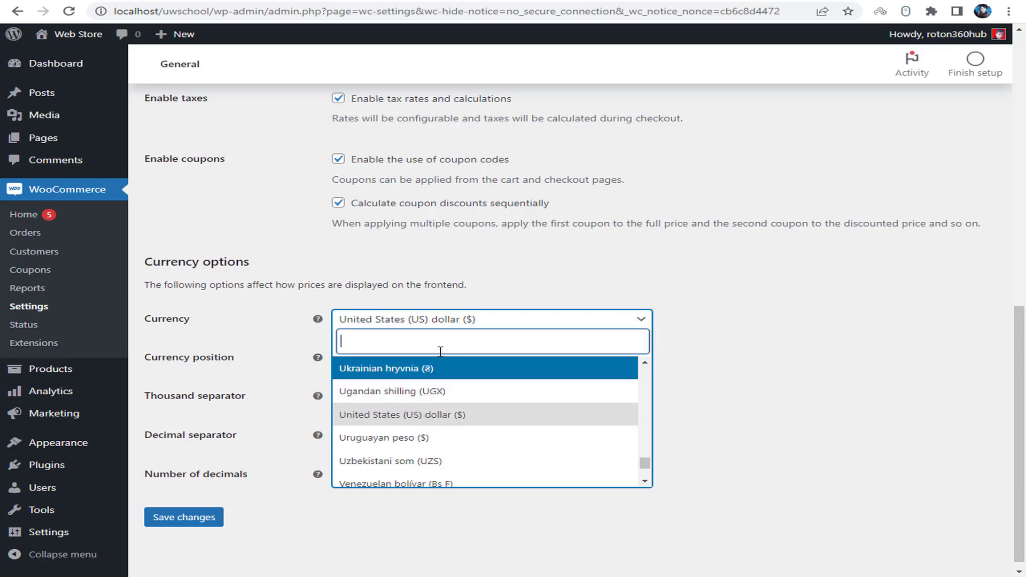
pyautogui.write('in')
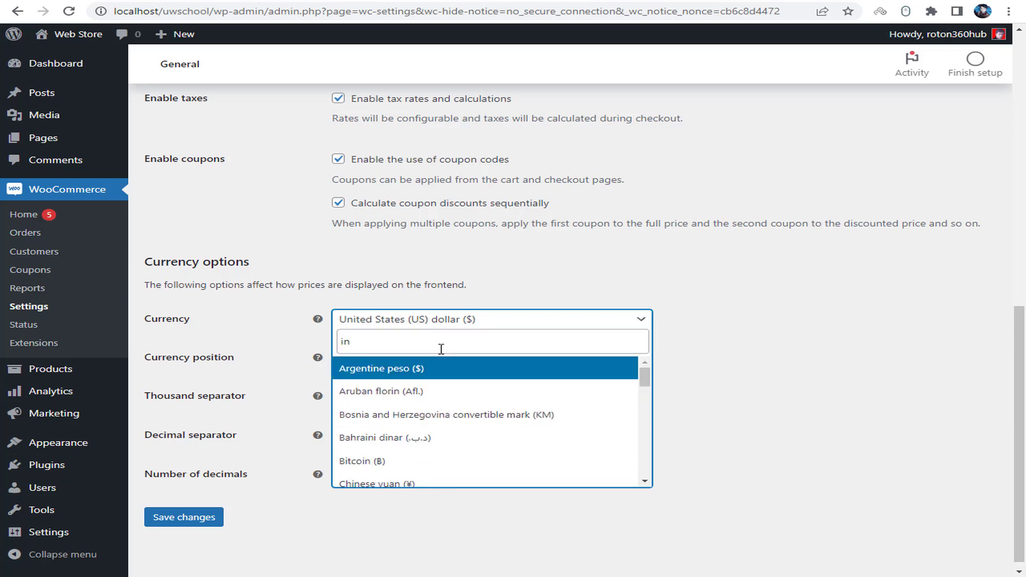
pyautogui.write('s')
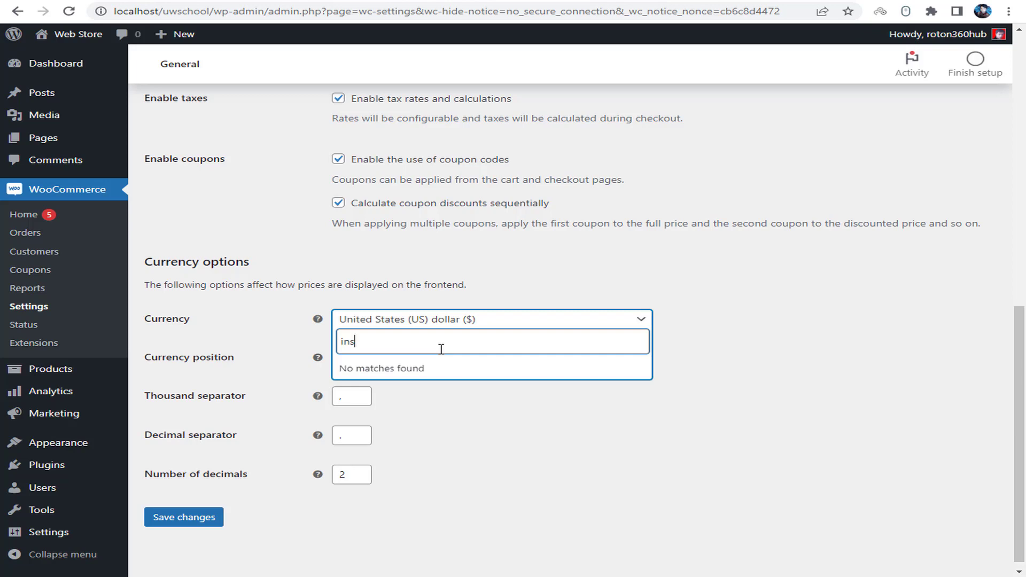
pyautogui.press('BackSpace')
pyautogui.write('d')
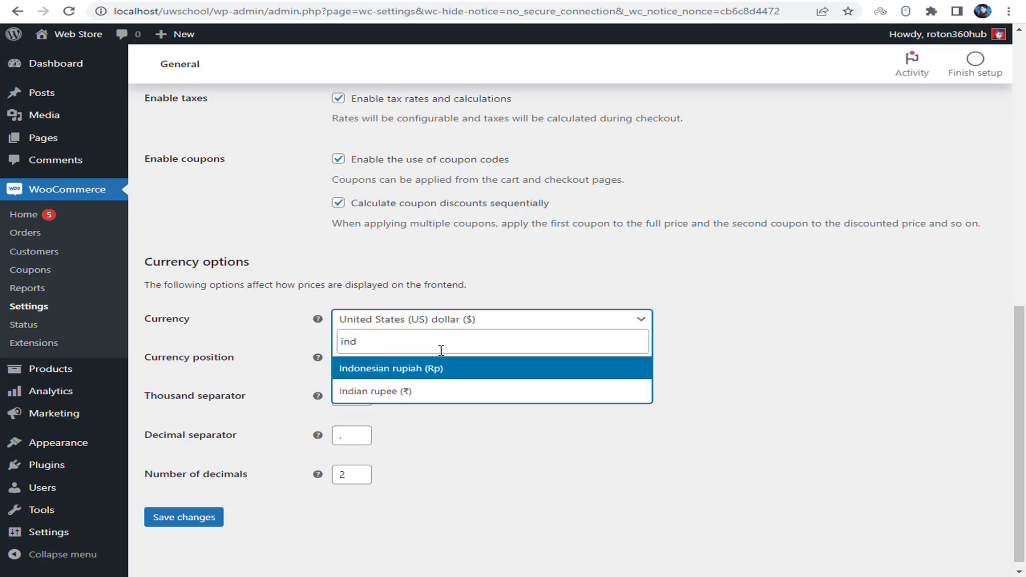
pyautogui.click(435, 390)
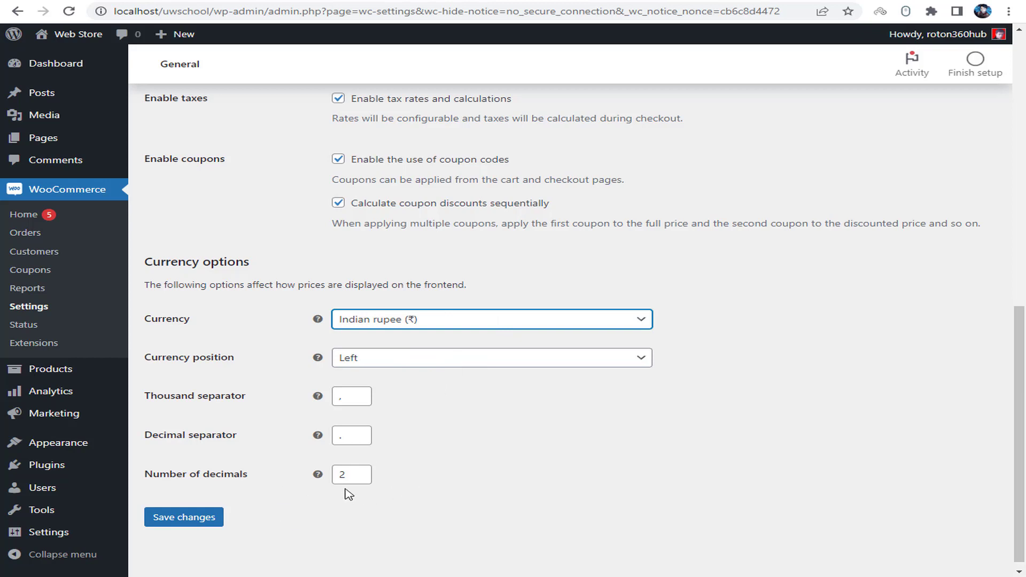
pyautogui.click(199, 512)
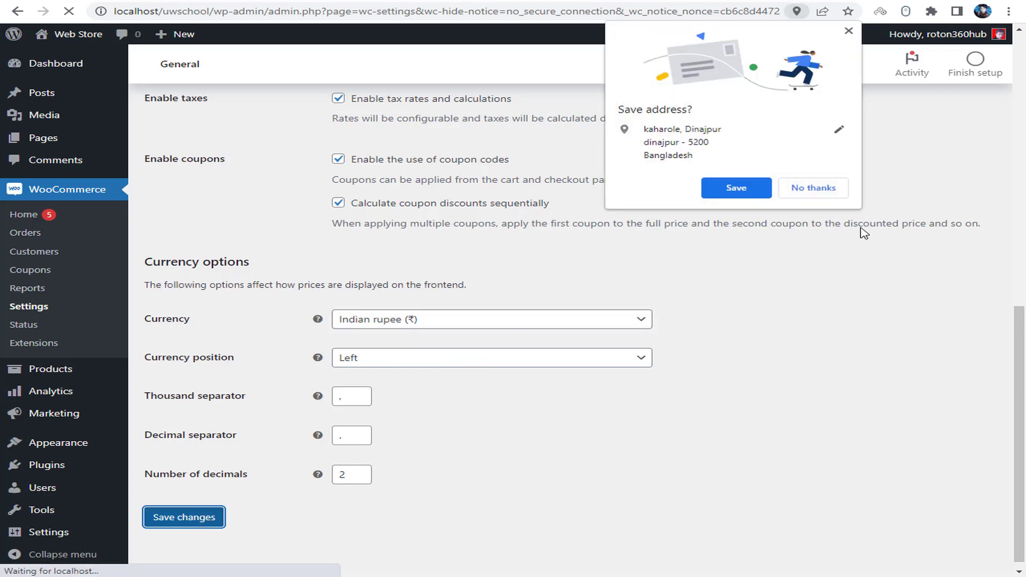
# - Decline the browser's offer to save the store address and keep Shop as the shop page in the product settings
pyautogui.click(808, 188)
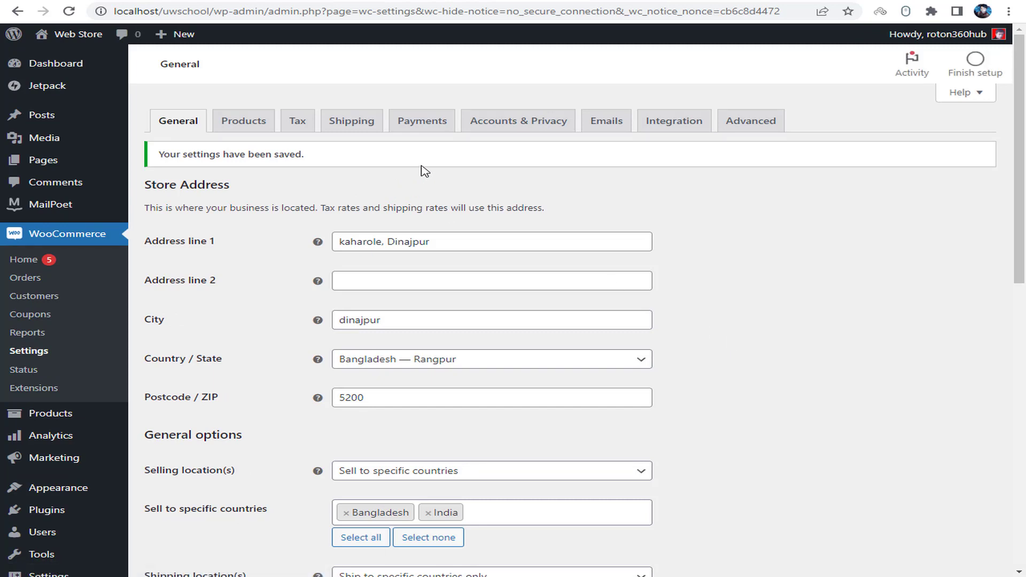
pyautogui.click(265, 132)
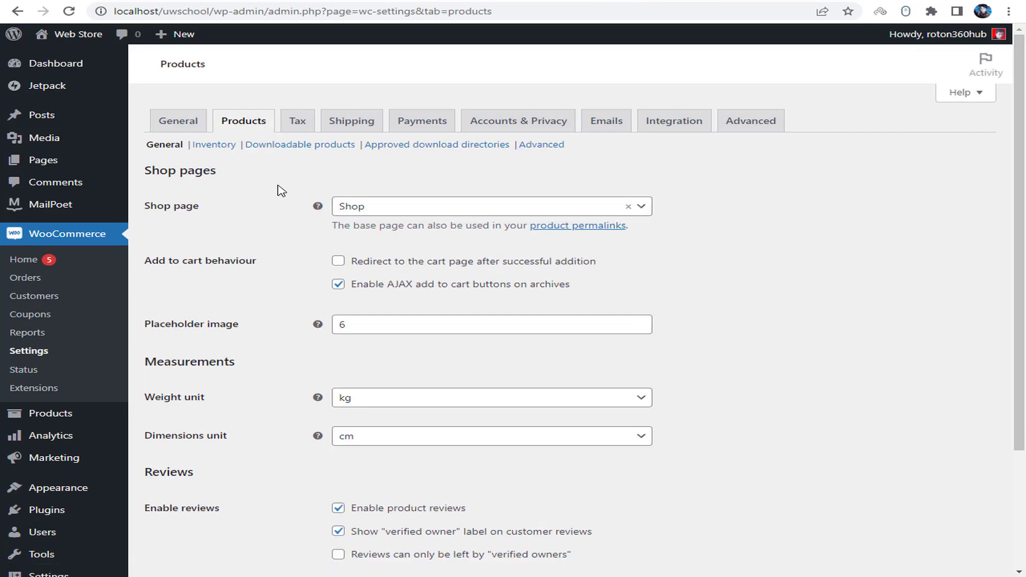
pyautogui.click(381, 212)
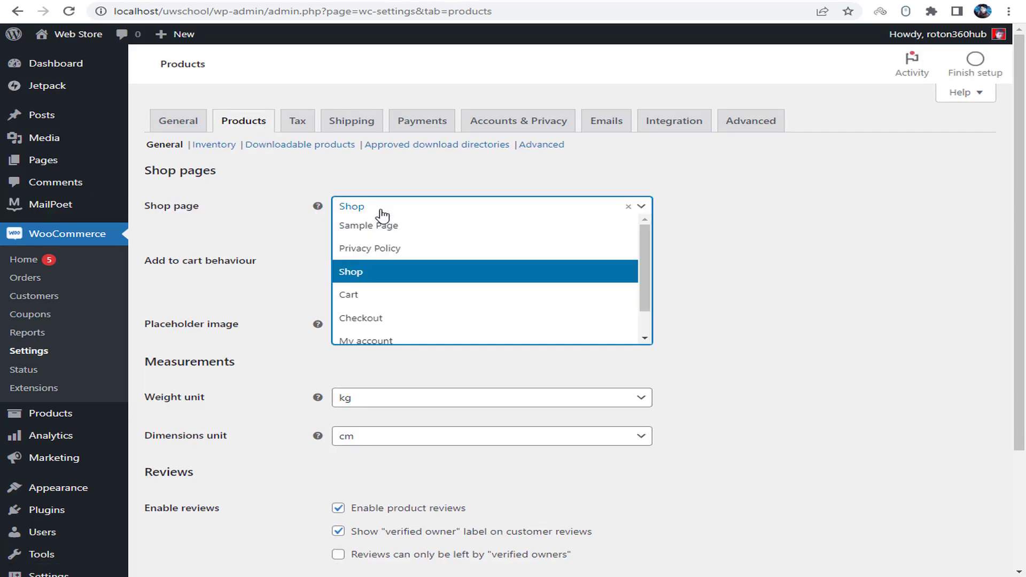
pyautogui.click(374, 271)
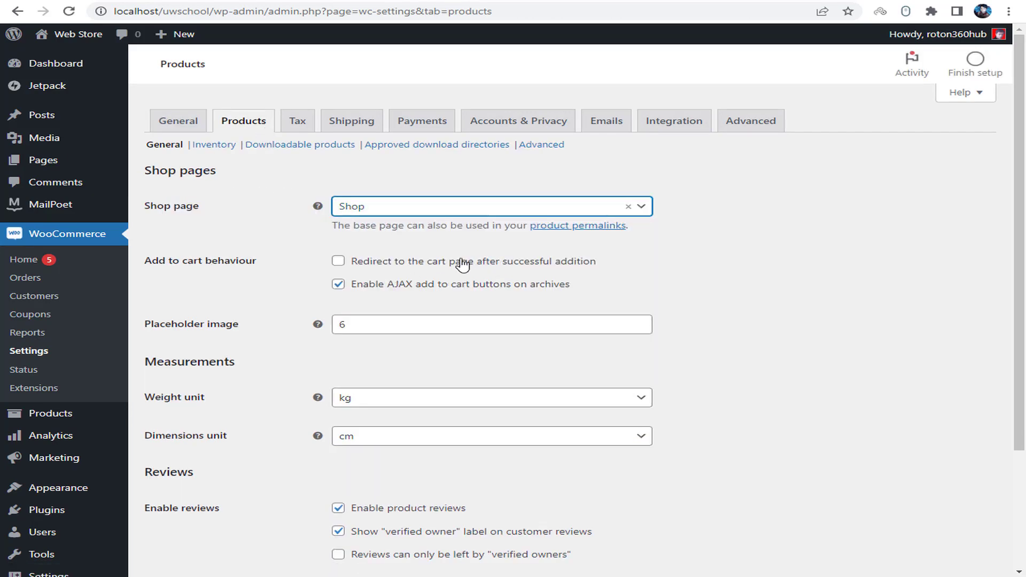
# - Enable redirecting to the cart page after adding a product, disable AJAX add to cart buttons on archives, and save
pyautogui.moveTo(167, 262); pyautogui.dragTo(236, 263)
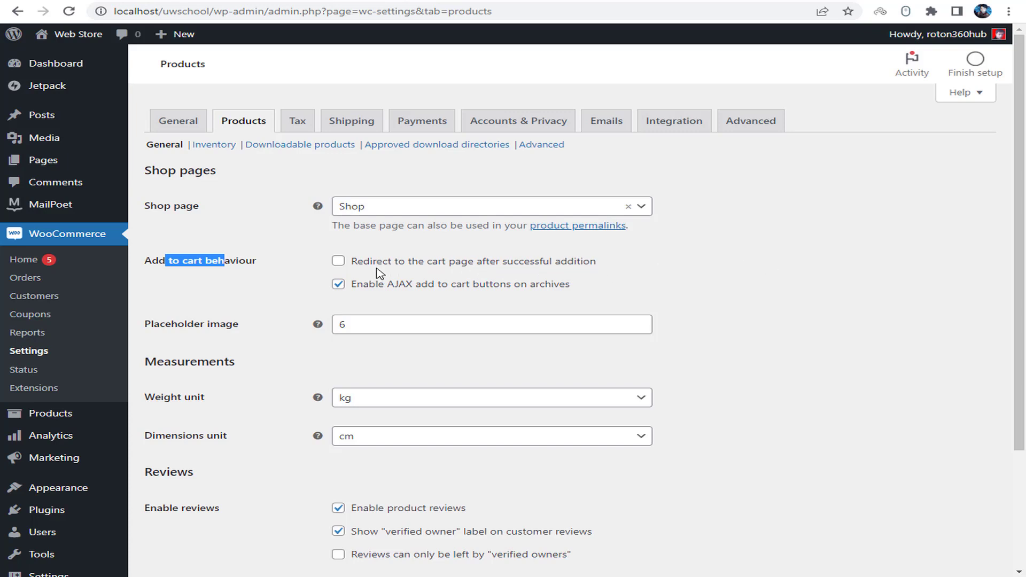
pyautogui.click(338, 261)
pyautogui.click(338, 283)
pyautogui.click(398, 325)
pyautogui.scroll(-3, 363, 394)
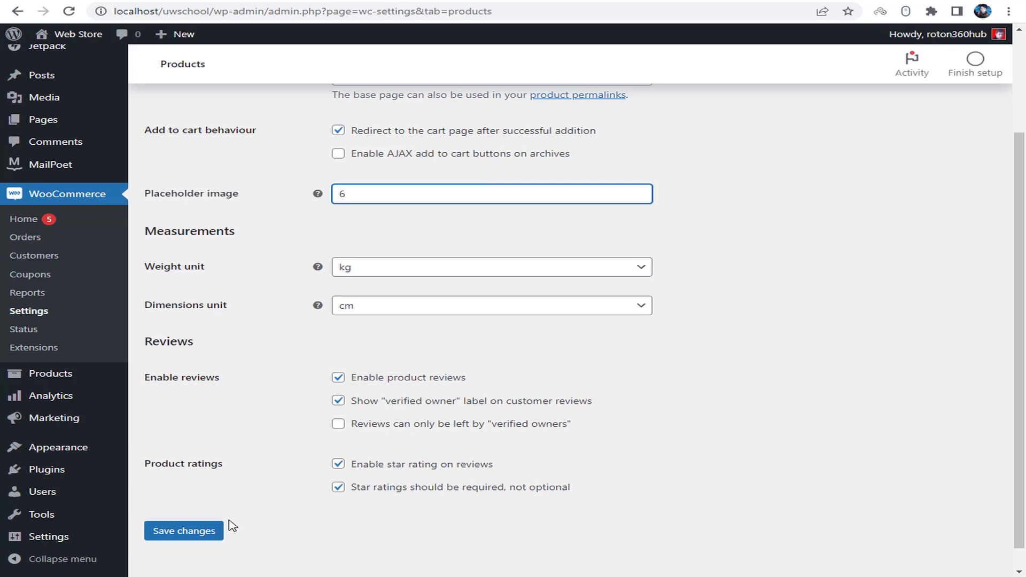
pyautogui.click(200, 530)
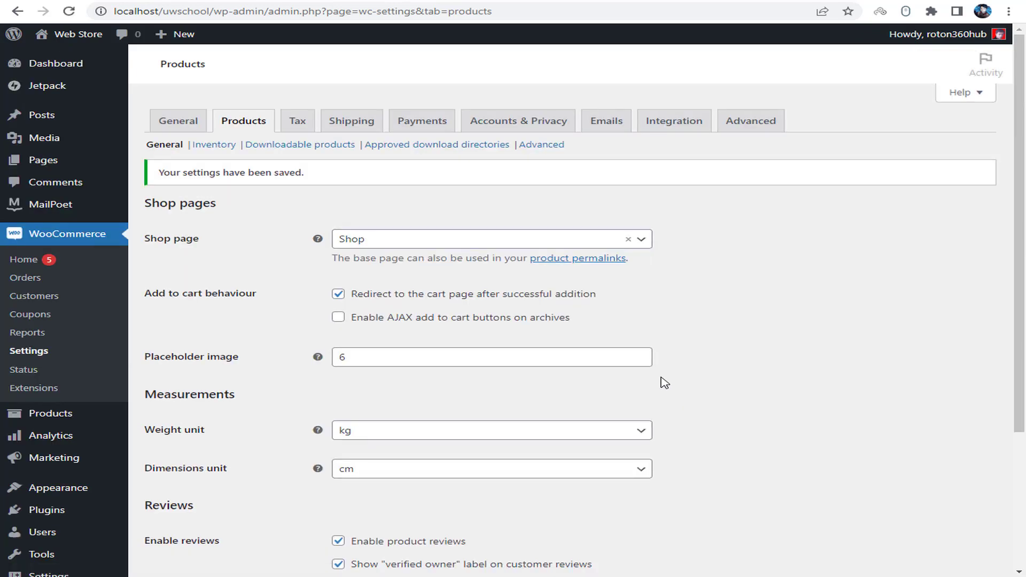
# - In the product inventory settings, keep the 60-minute stock hold, raise the low stock threshold, and save
pyautogui.click(217, 149)
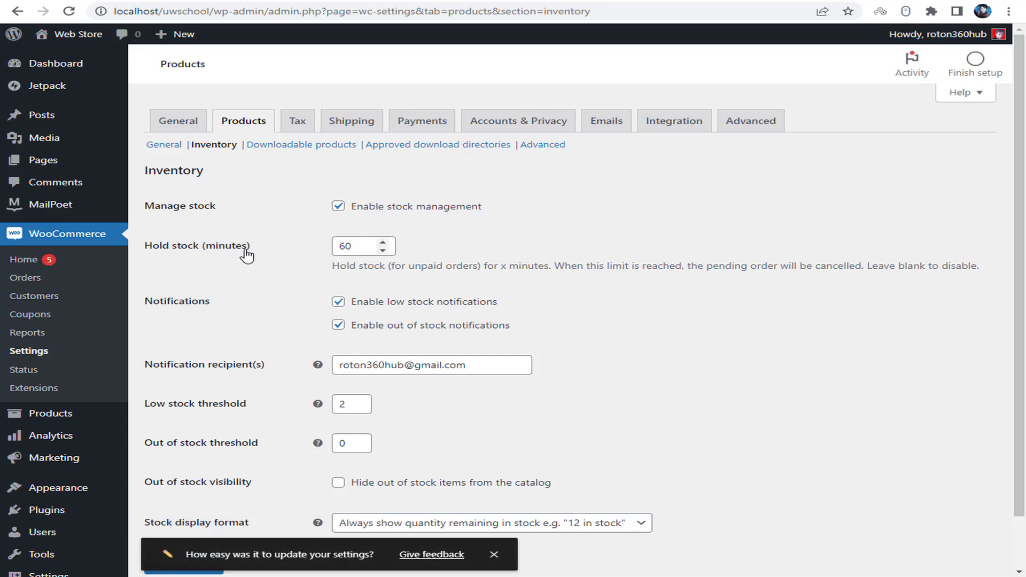
pyautogui.doubleClick(349, 249)
pyautogui.click(359, 243)
pyautogui.scroll(-1, 456, 406)
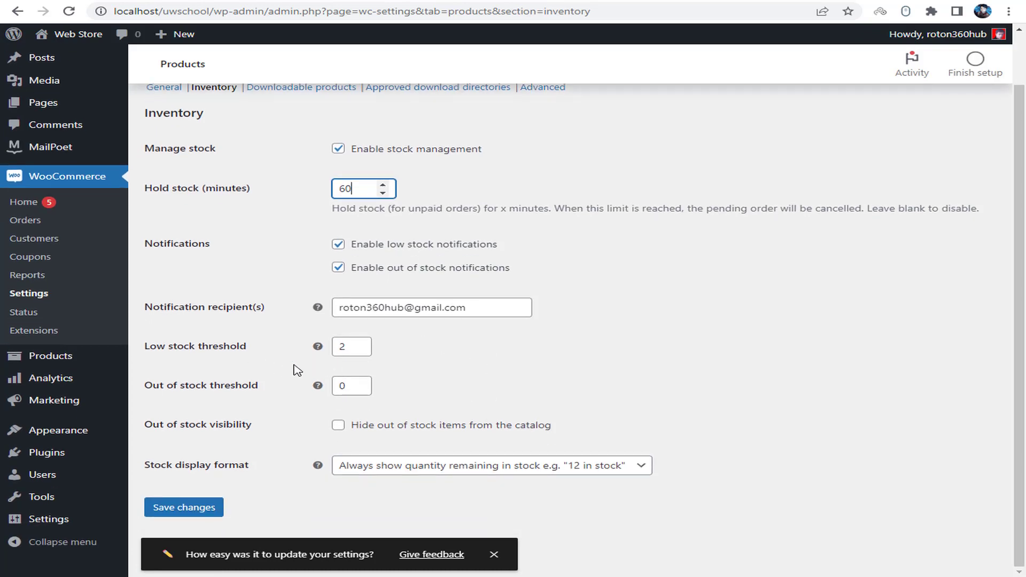
pyautogui.moveTo(156, 347); pyautogui.dragTo(336, 344)
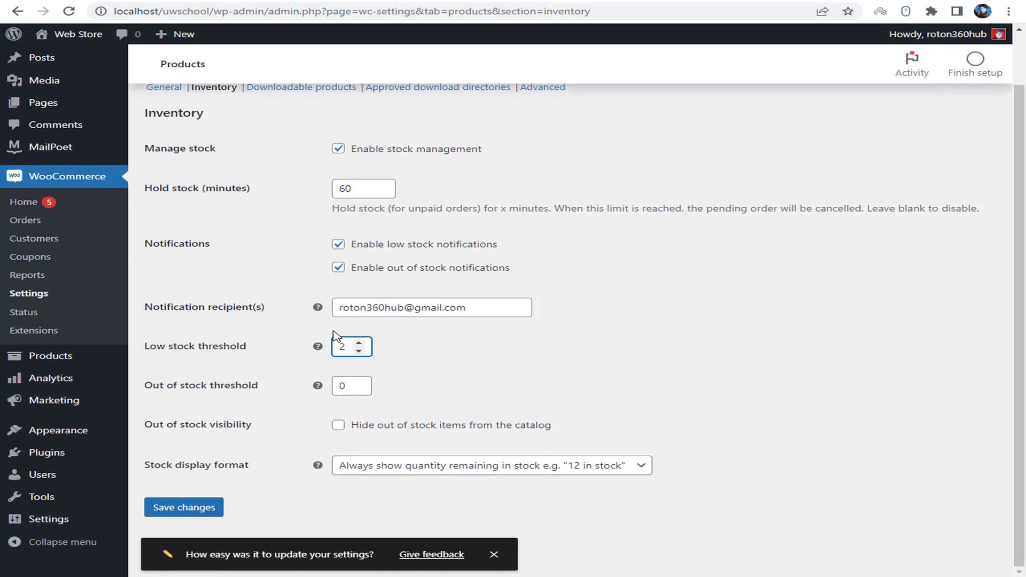
pyautogui.click(424, 360)
pyautogui.click(172, 384)
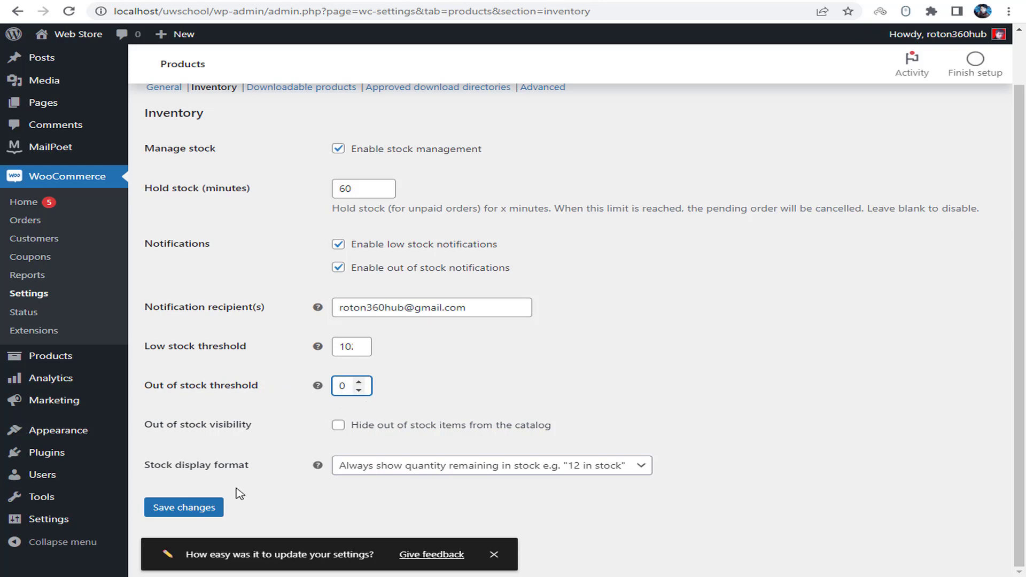
pyautogui.click(208, 506)
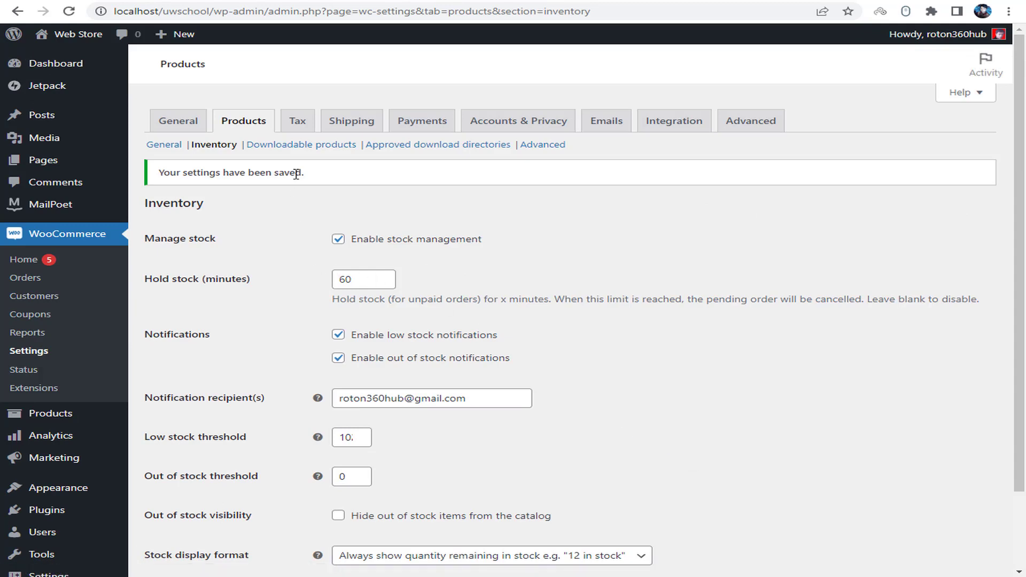
# - For downloadable products, keep Force downloads, require login for downloads, allow opening files in the browser, and save the settings
pyautogui.click(313, 149)
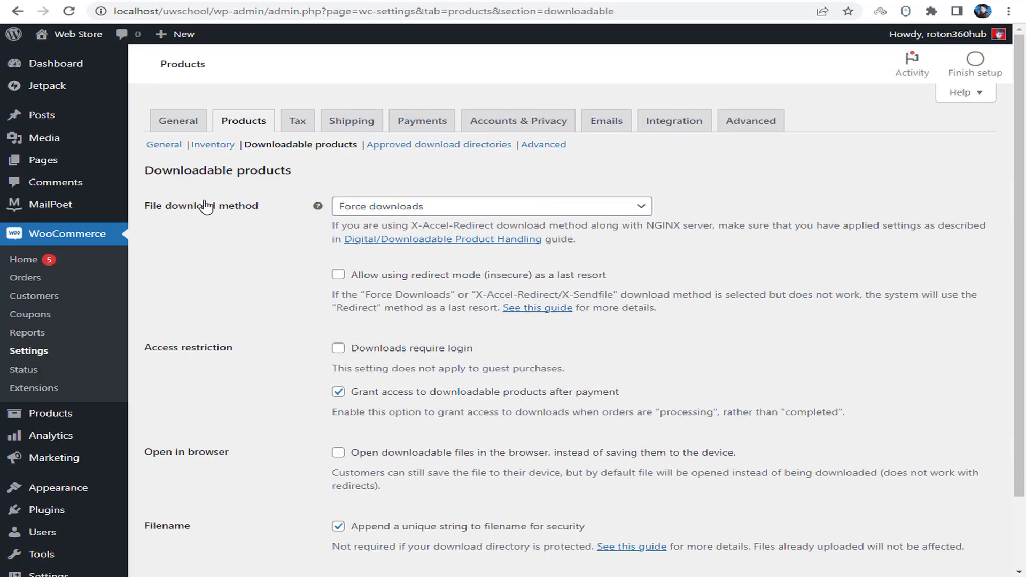
pyautogui.click(418, 207)
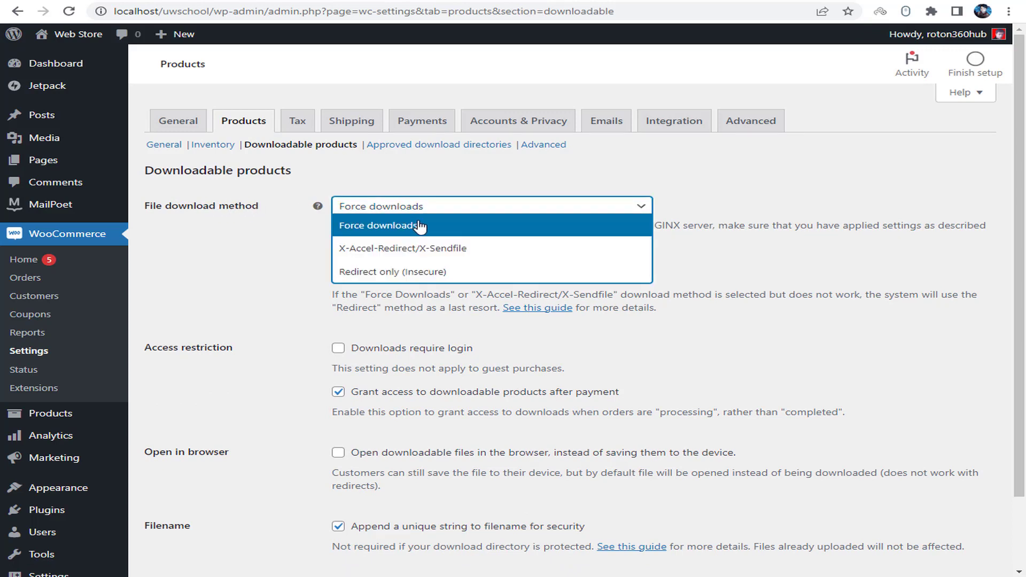
pyautogui.click(440, 220)
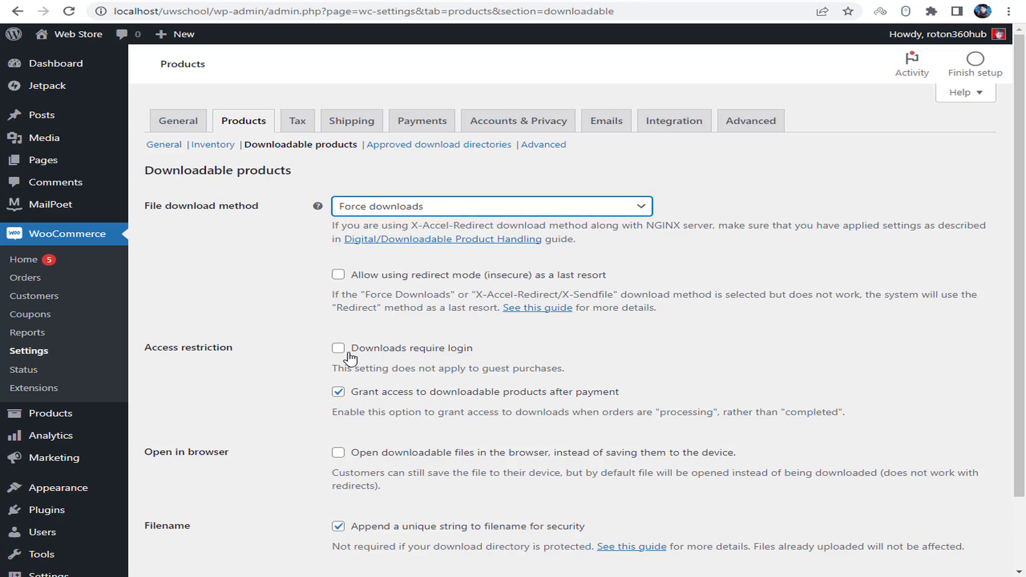
pyautogui.click(439, 355)
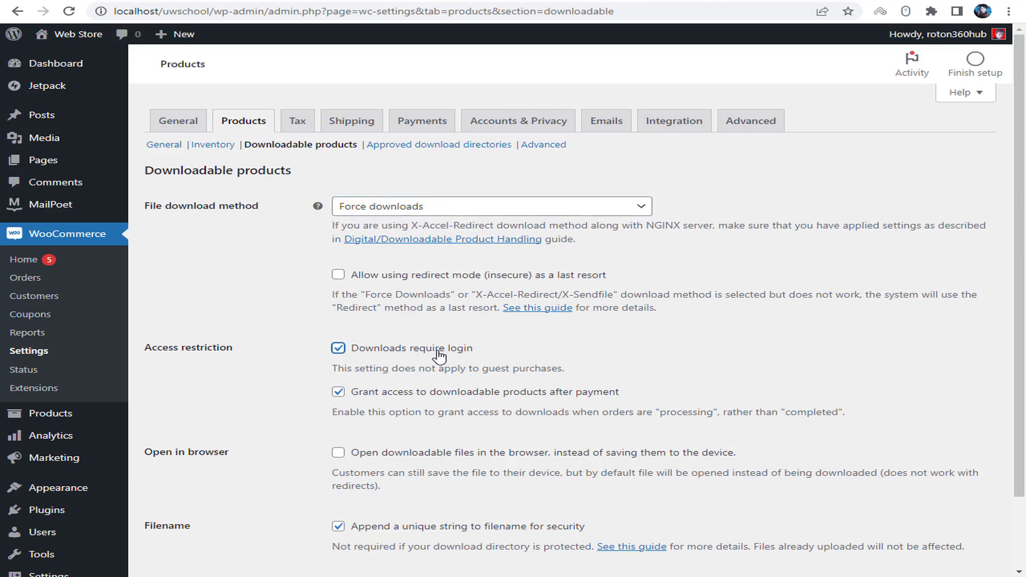
pyautogui.click(286, 348)
pyautogui.scroll(-1, 447, 370)
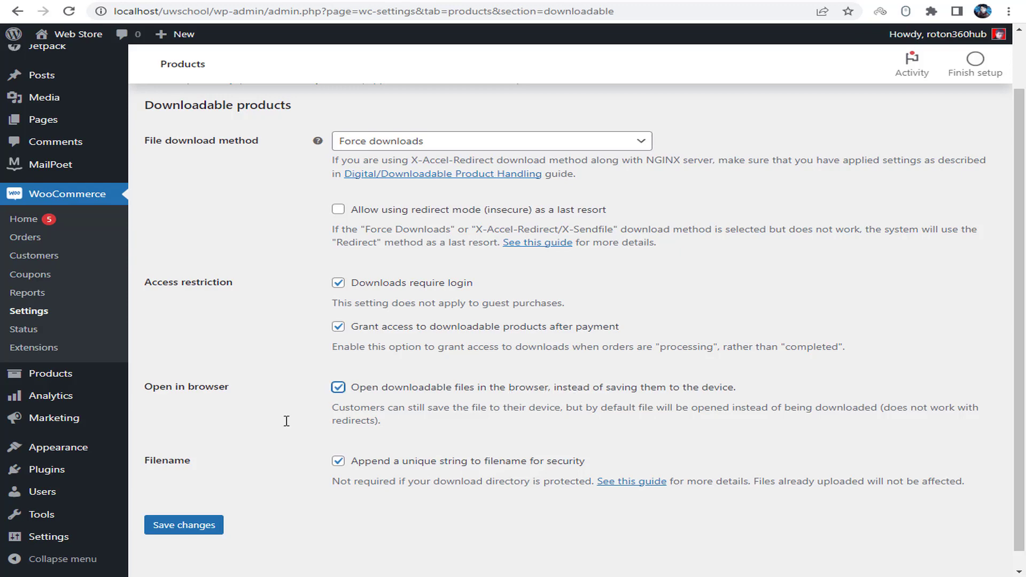
pyautogui.click(187, 529)
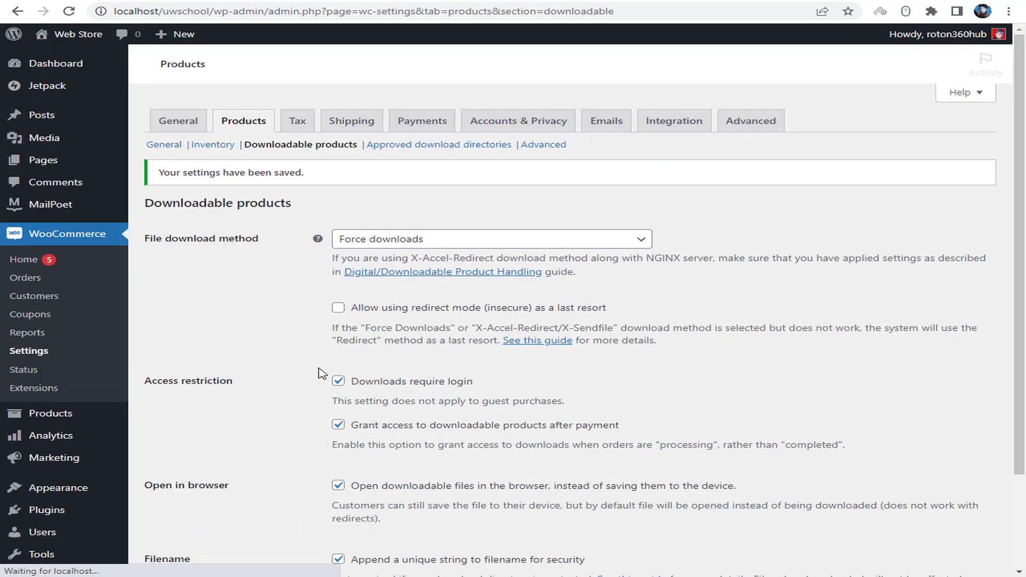
# - Review the approved download directories and the advanced product settings
pyautogui.click(448, 152)
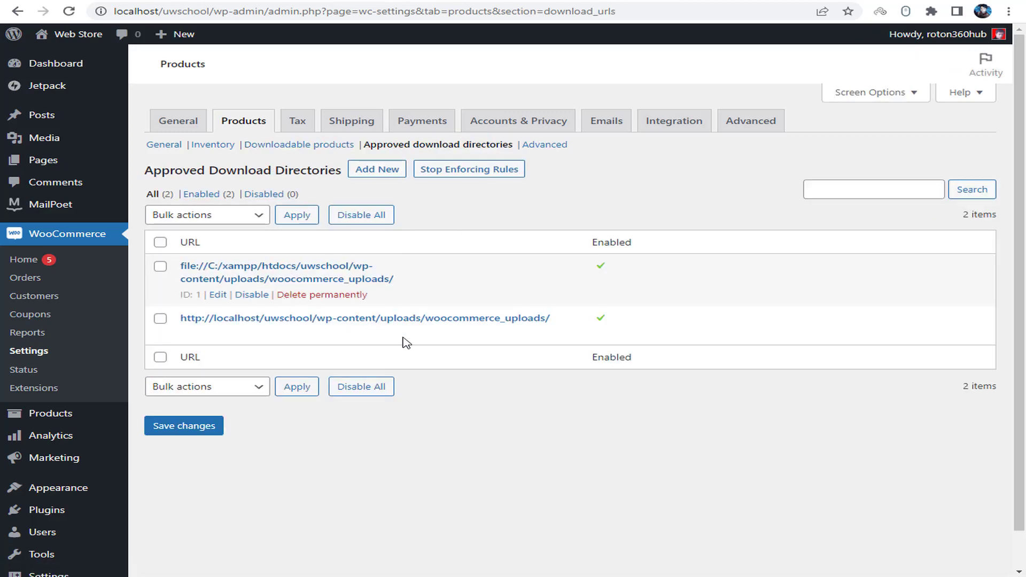
pyautogui.moveTo(344, 342)
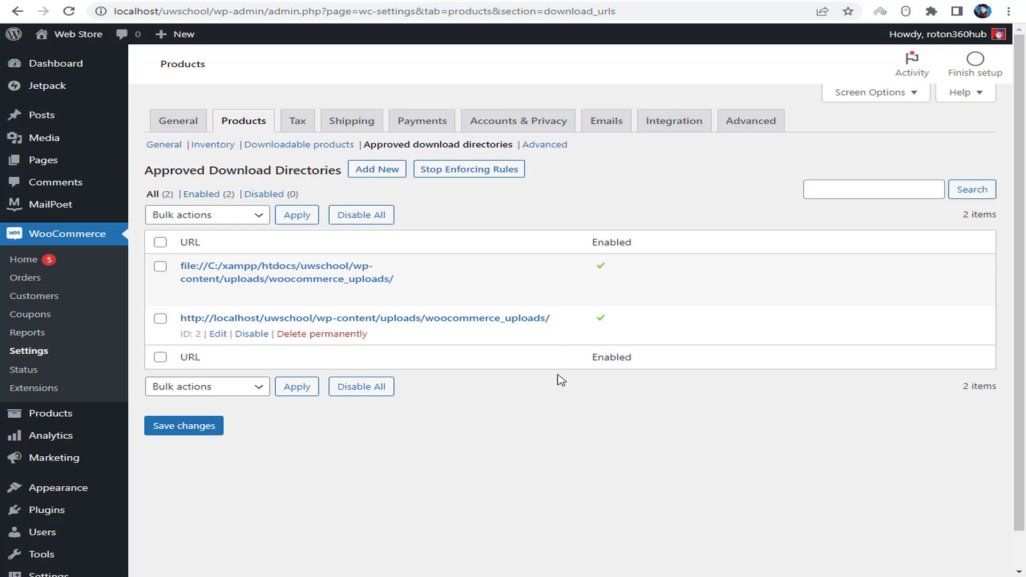
pyautogui.click(551, 145)
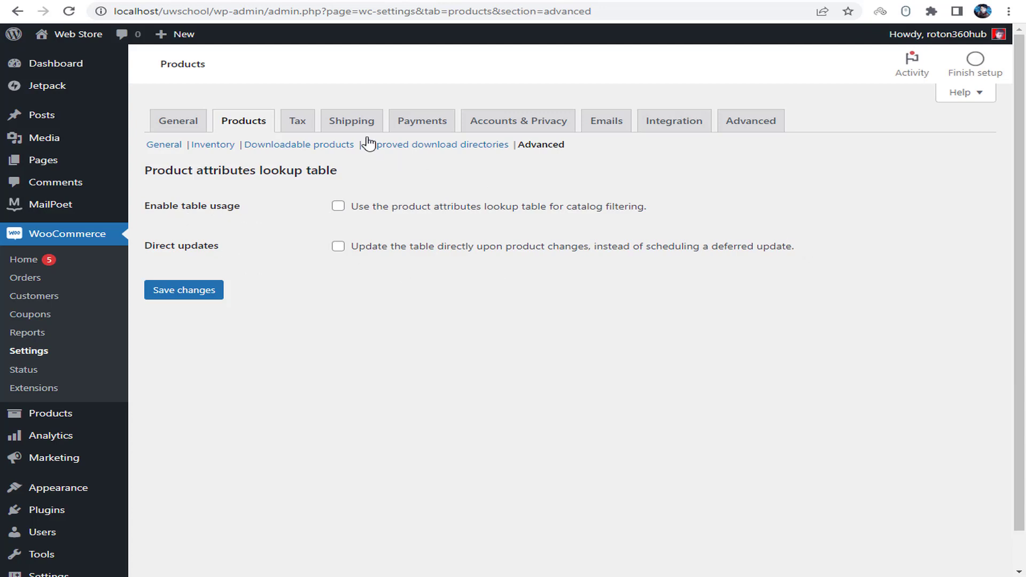
# - In the tax options, set prices to be entered inclusive of tax and keep Customer shipping address as the tax calculation basis
pyautogui.click(296, 127)
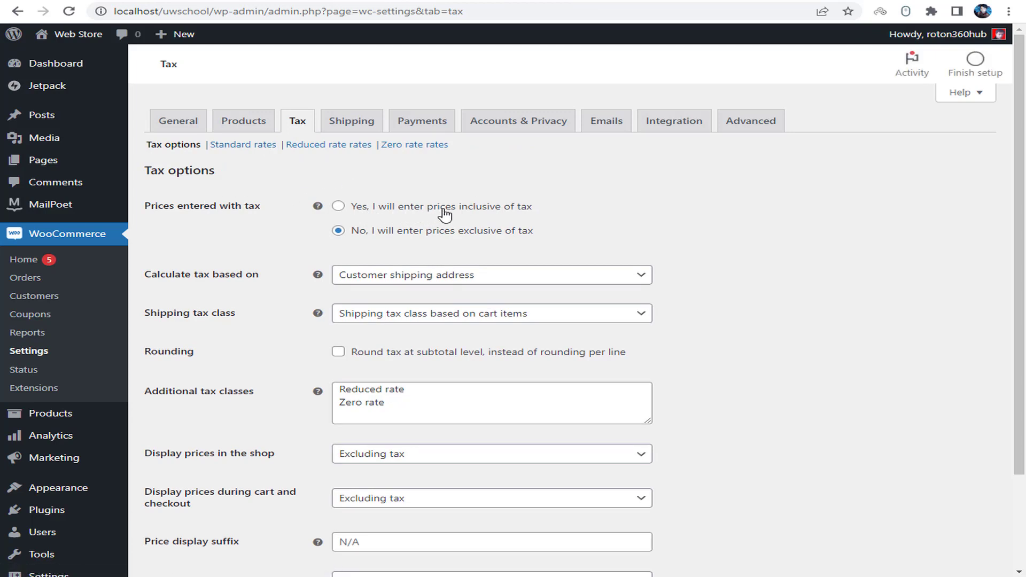
pyautogui.click(502, 210)
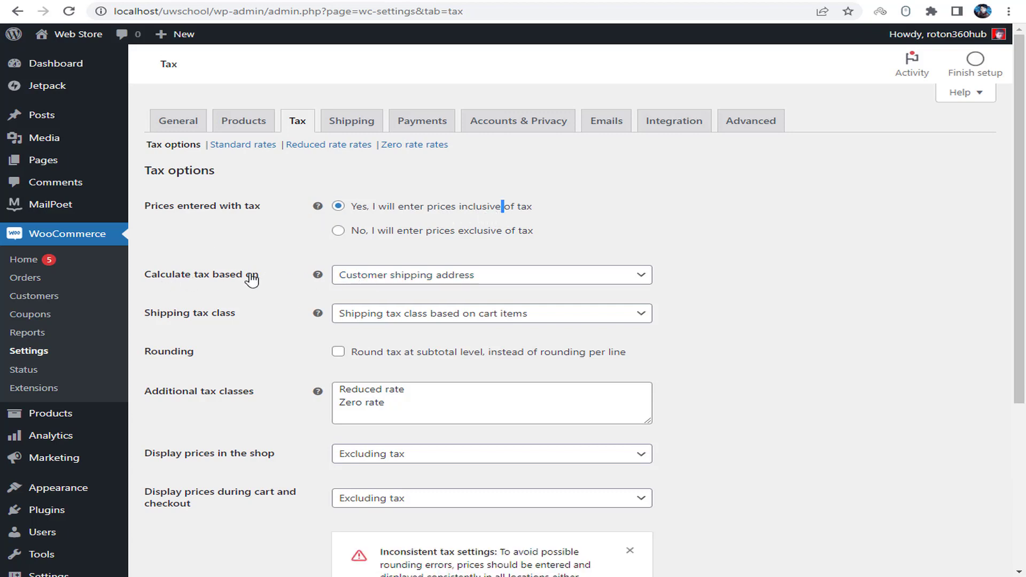
pyautogui.click(435, 278)
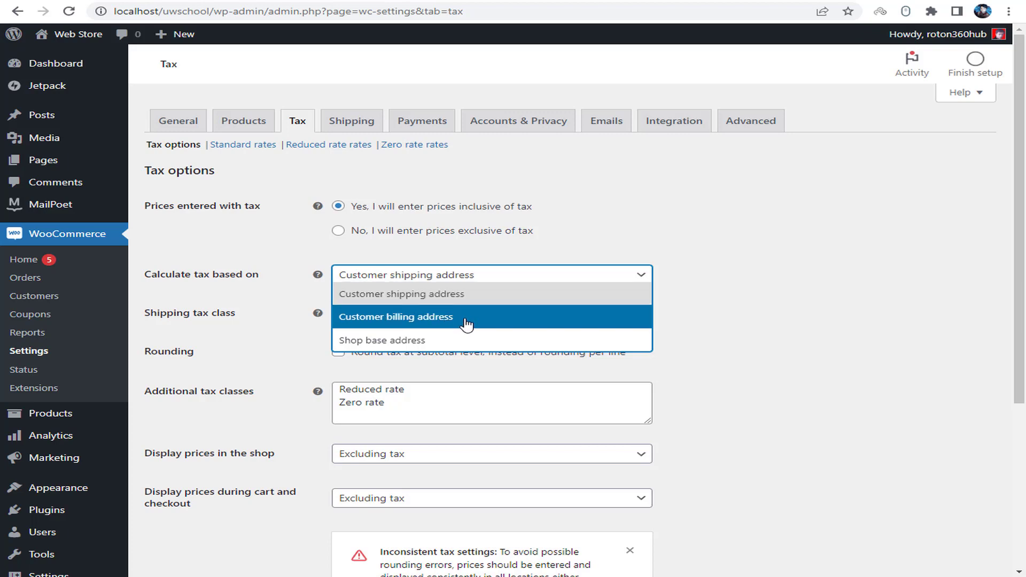
pyautogui.click(486, 295)
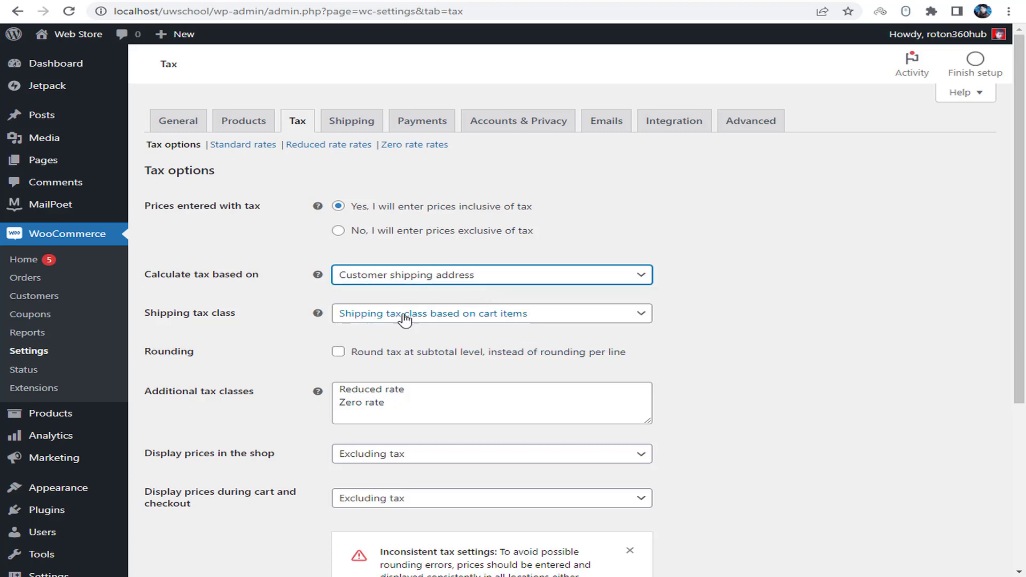
# - Keep the shipping tax class based on cart items and leave the Reduced rate and Zero rate additional classes in place
pyautogui.click(393, 319)
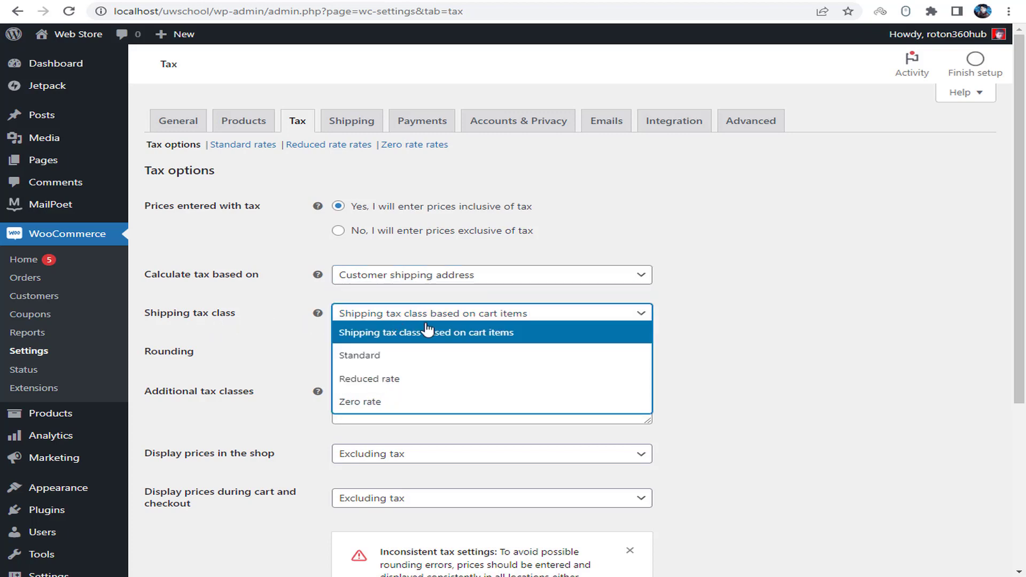
pyautogui.click(514, 334)
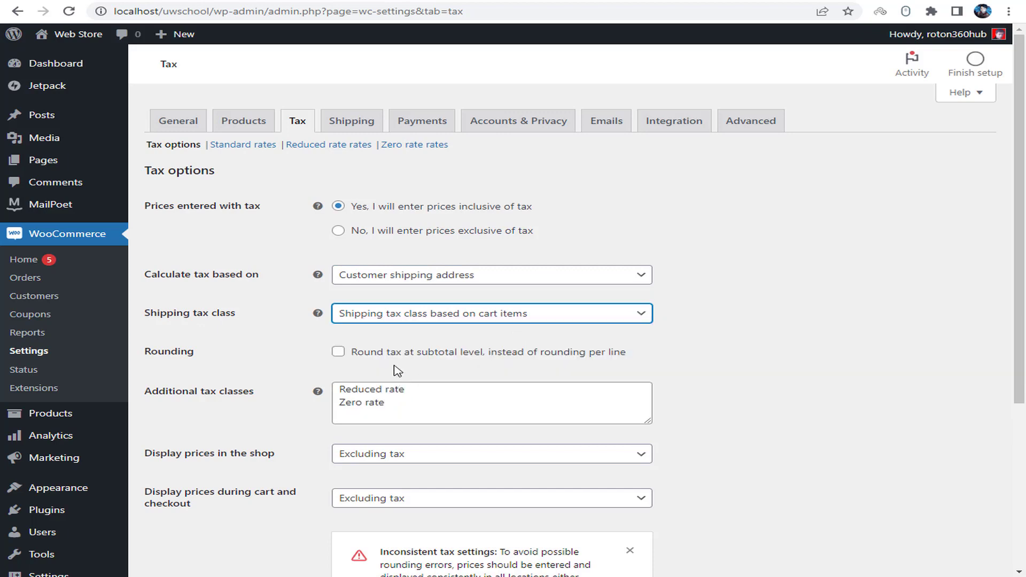
pyautogui.click(390, 406)
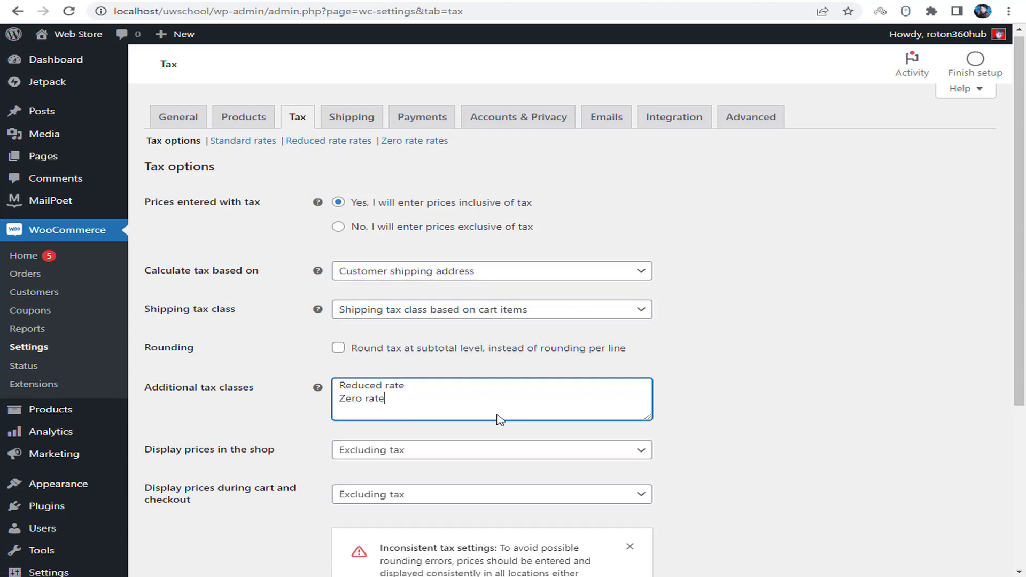
# - Display prices including tax both in the shop and during cart and checkout, and save the tax options
pyautogui.scroll(-2, 497, 417)
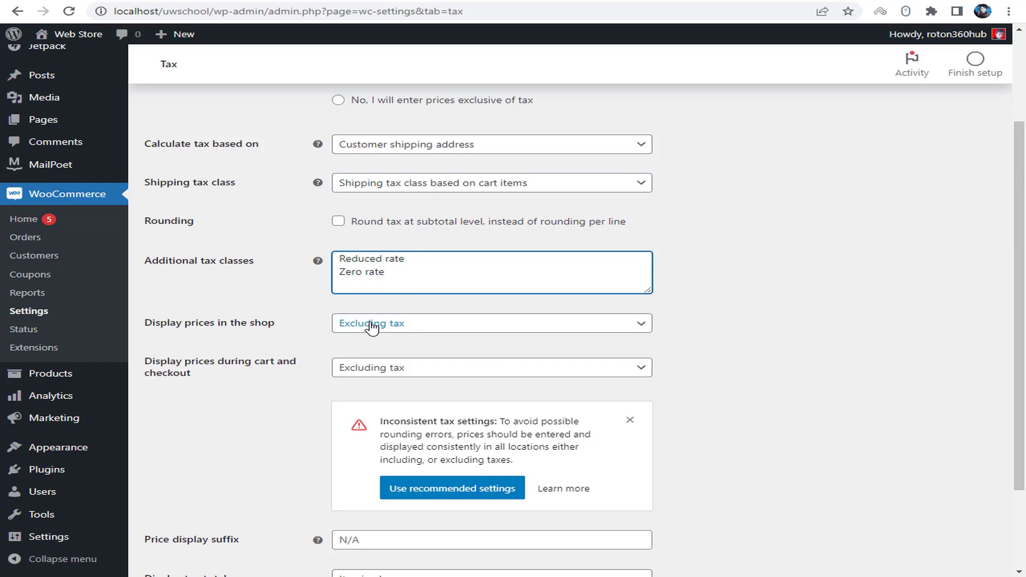
pyautogui.click(409, 326)
pyautogui.click(425, 344)
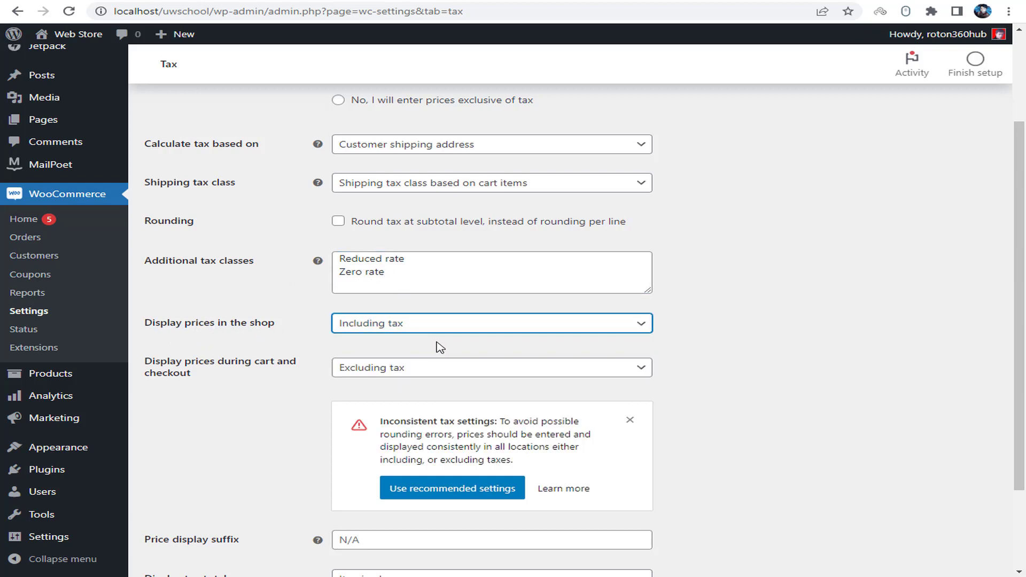
pyautogui.click(176, 367)
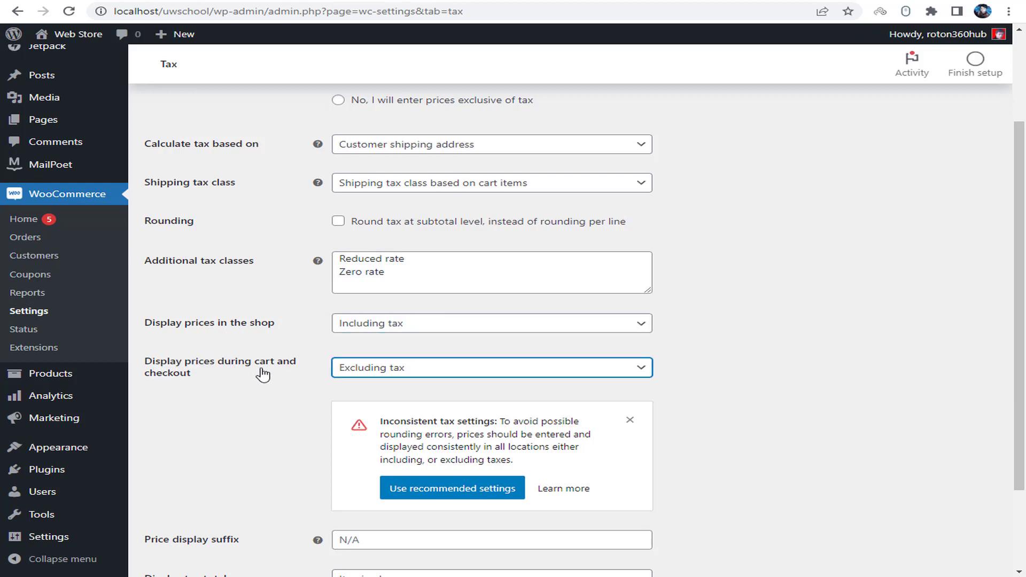
pyautogui.click(406, 370)
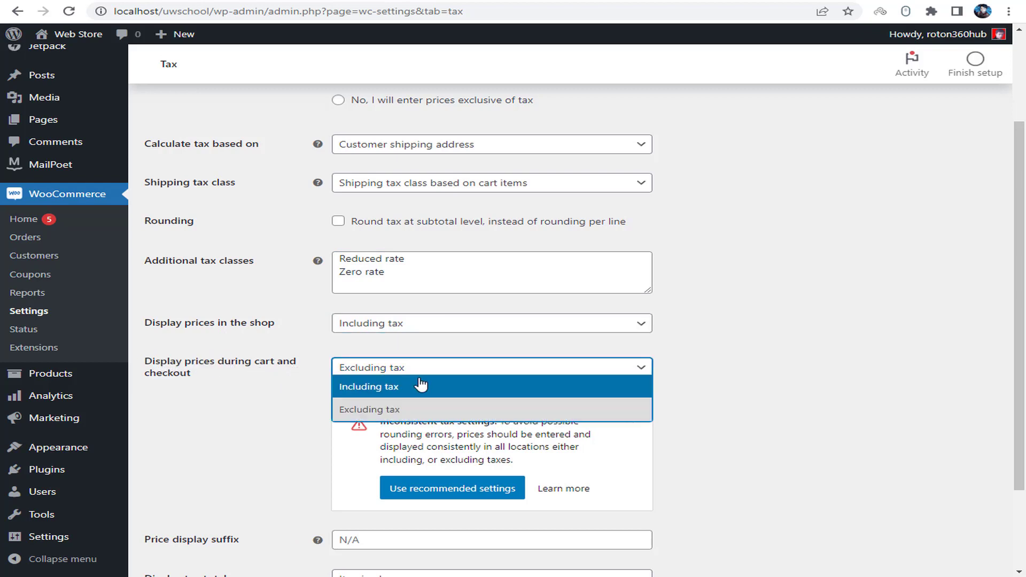
pyautogui.click(403, 394)
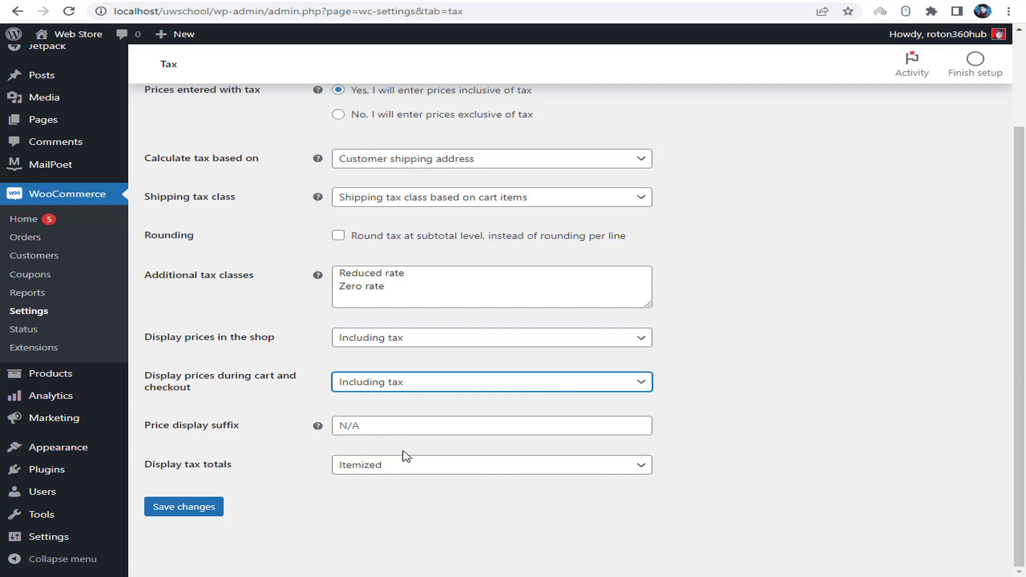
pyautogui.click(459, 475)
pyautogui.click(325, 505)
pyautogui.click(189, 508)
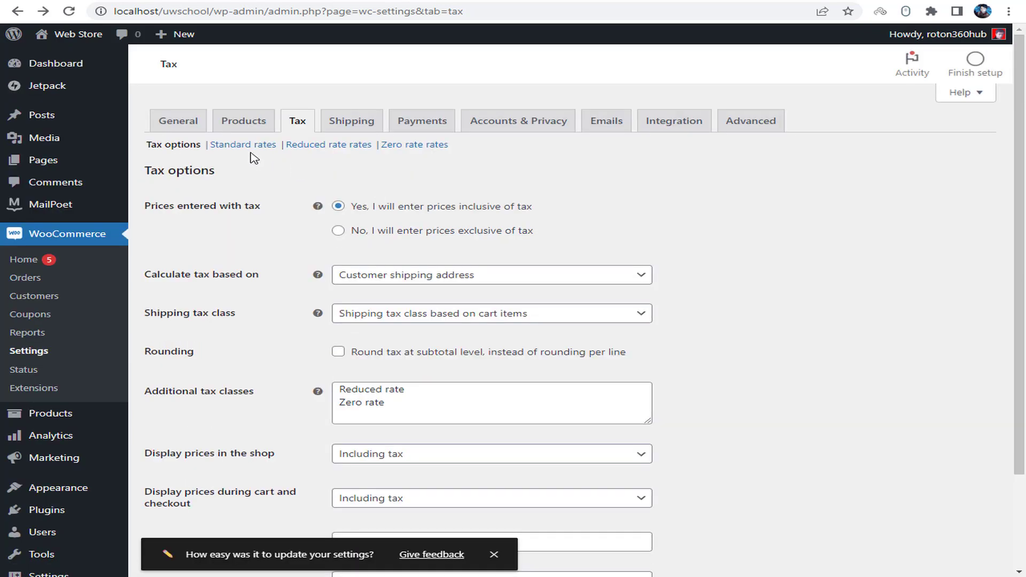
# - Insert a row in the standard tax rates table and set its country code to IN
pyautogui.click(245, 146)
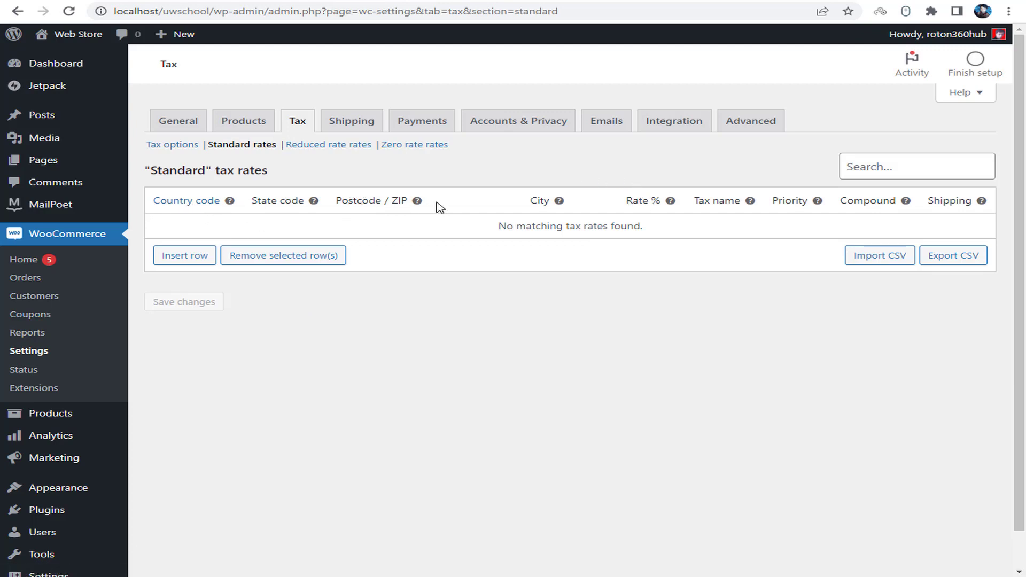
pyautogui.click(181, 259)
pyautogui.click(194, 230)
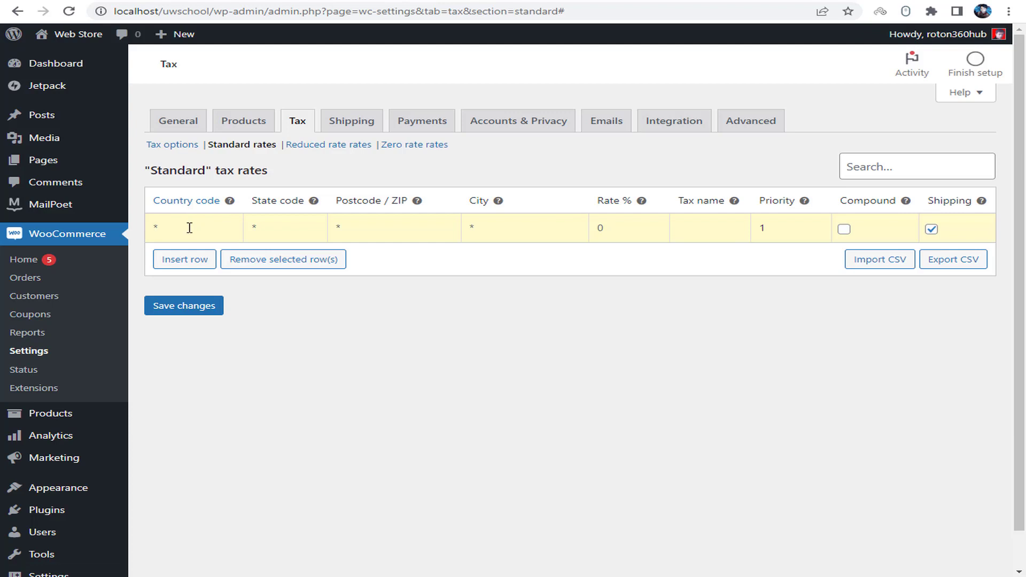
pyautogui.write('+91')
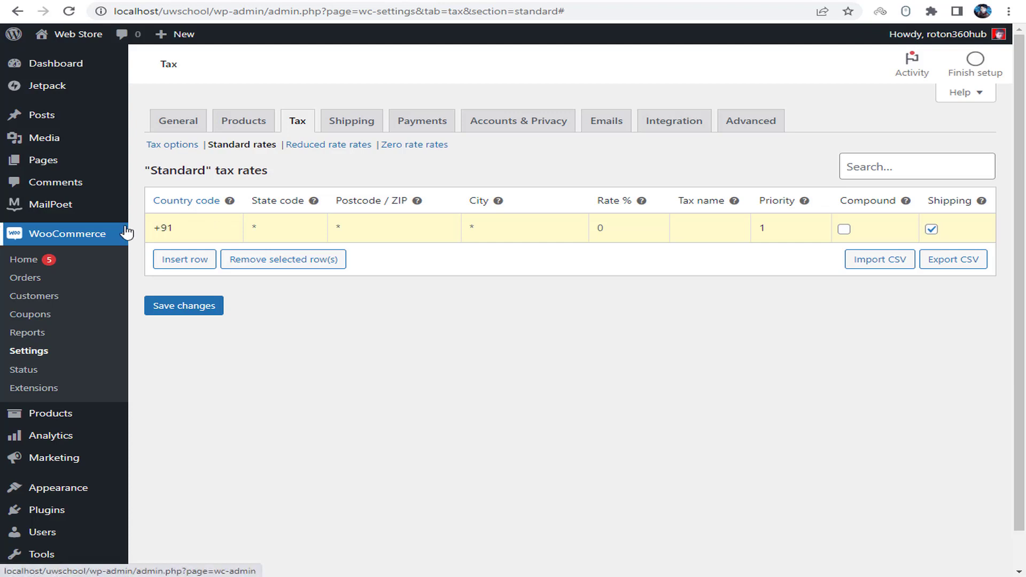
pyautogui.doubleClick(187, 224)
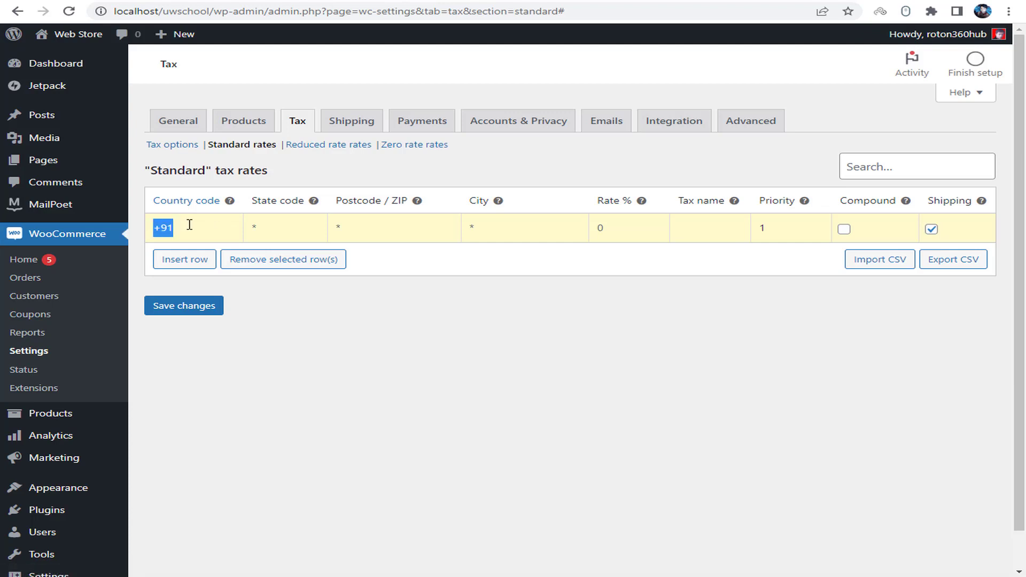
pyautogui.press('BackSpace')
# - Look up Delhi's state code on Google and copy the alpha code DL into the tax rate's state code
pyautogui.click(593, 0)
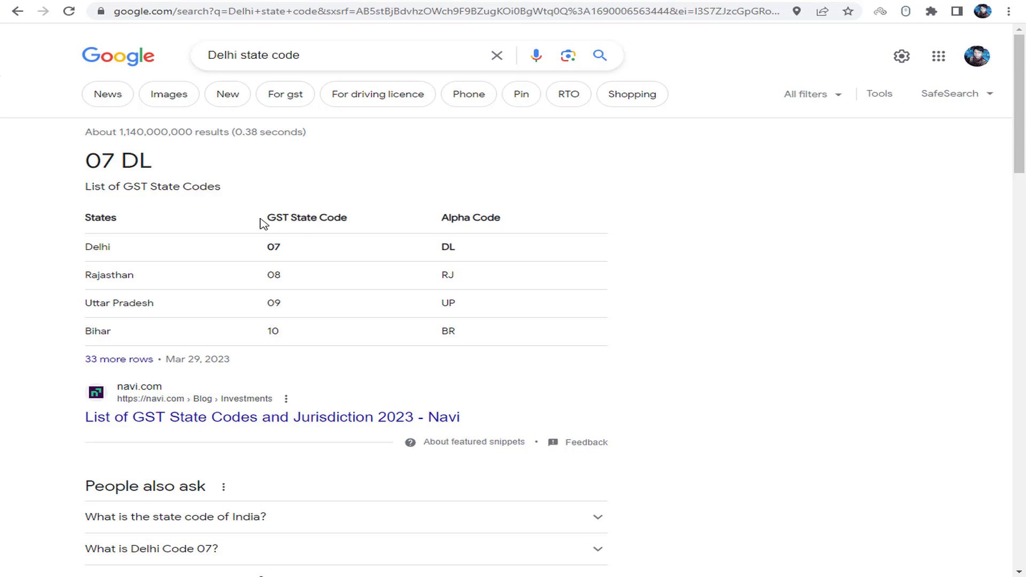
pyautogui.moveTo(262, 220); pyautogui.dragTo(507, 219)
pyautogui.click(521, 243)
pyautogui.moveTo(447, 246); pyautogui.dragTo(463, 249)
pyautogui.hotkey('ctrl', 'c')
pyautogui.hotkey('ctrl', 'Tab')
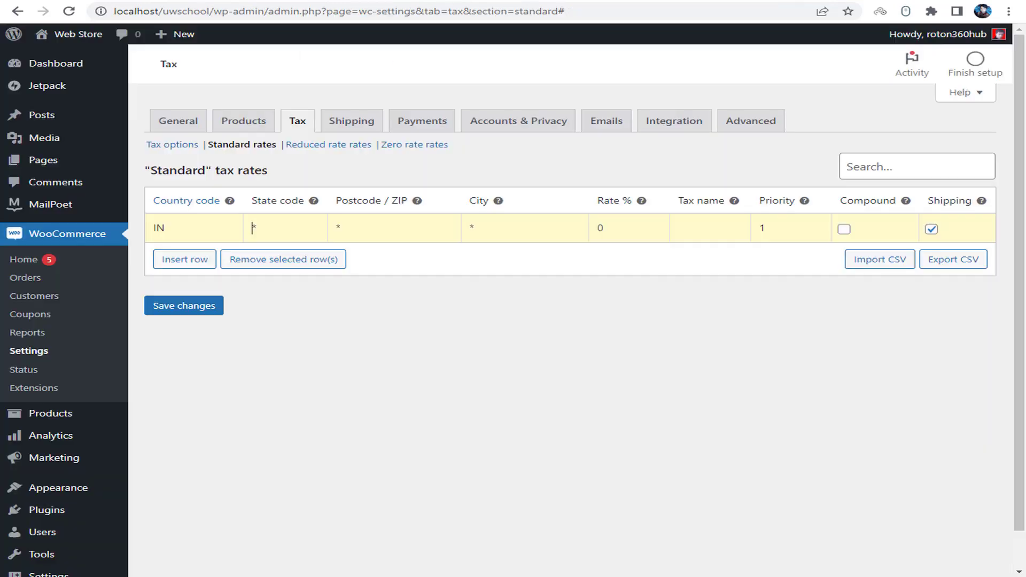
pyautogui.hotkey('ctrl', 'v')
# - Complete the standard rate with postcode 5120, city Delhi copied from the search, rate 10 and tax name Tax, and save it
pyautogui.click(398, 228)
pyautogui.click(497, 232)
pyautogui.hotkey('ctrl', 'Tab')
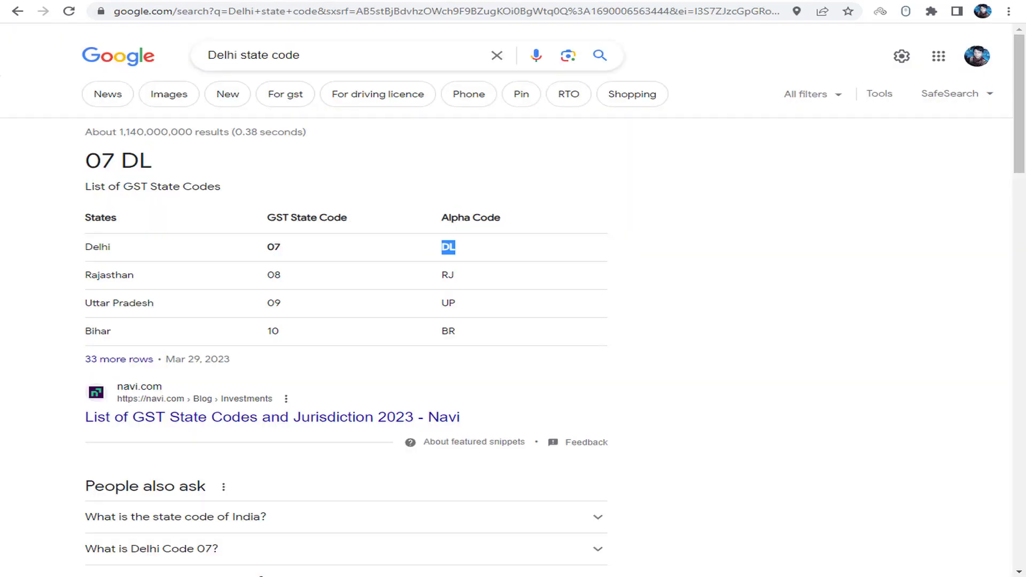
pyautogui.hotkey('ctrl', 'Tab')
pyautogui.hotkey('ctrl', 'shift', 'Tab')
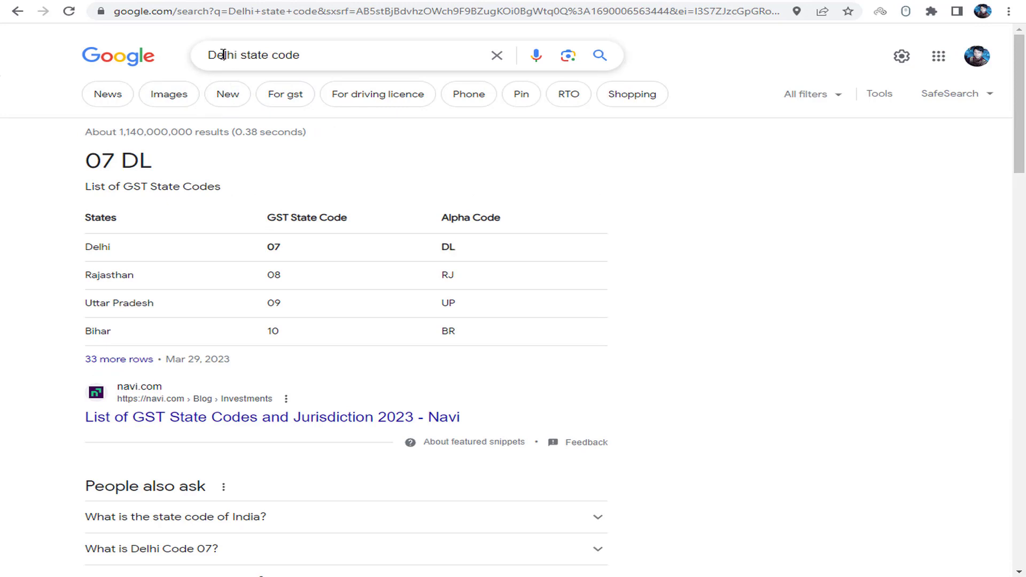
pyautogui.doubleClick(222, 55)
pyautogui.rightClick(228, 56)
pyautogui.click(258, 103)
pyautogui.hotkey('ctrl', 'shift', 'Tab')
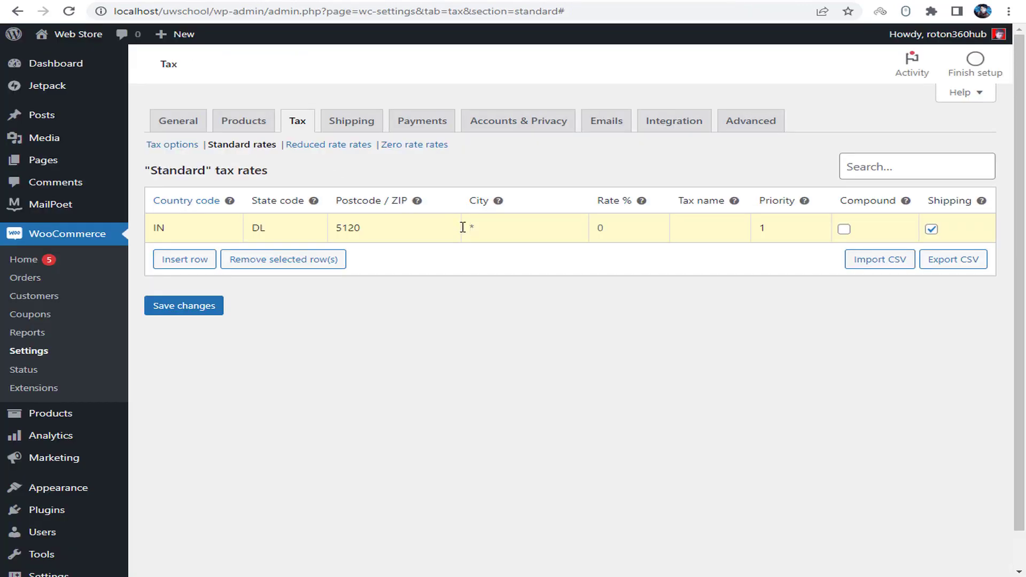
pyautogui.hotkey('ctrl', 'v')
pyautogui.click(187, 307)
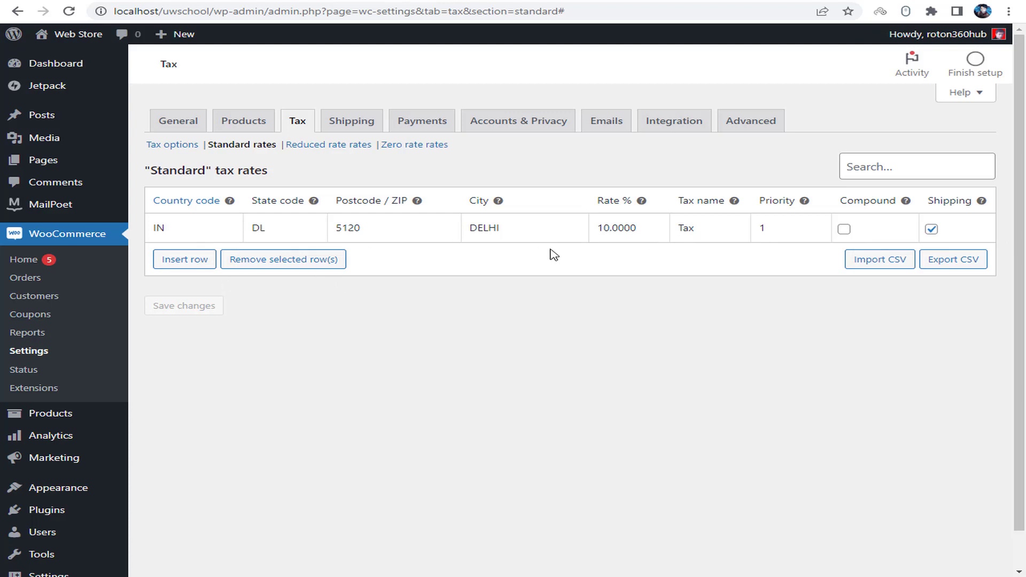
# - Try a blank row in the standard and reduced rate tables, discarding each unsaved, and view the zero rate table
pyautogui.click(169, 261)
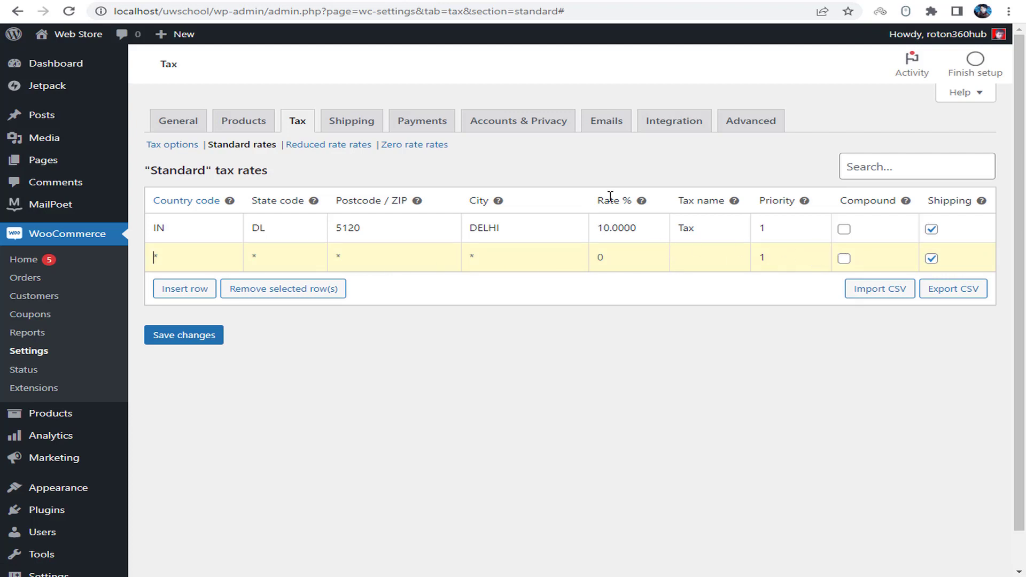
pyautogui.click(328, 145)
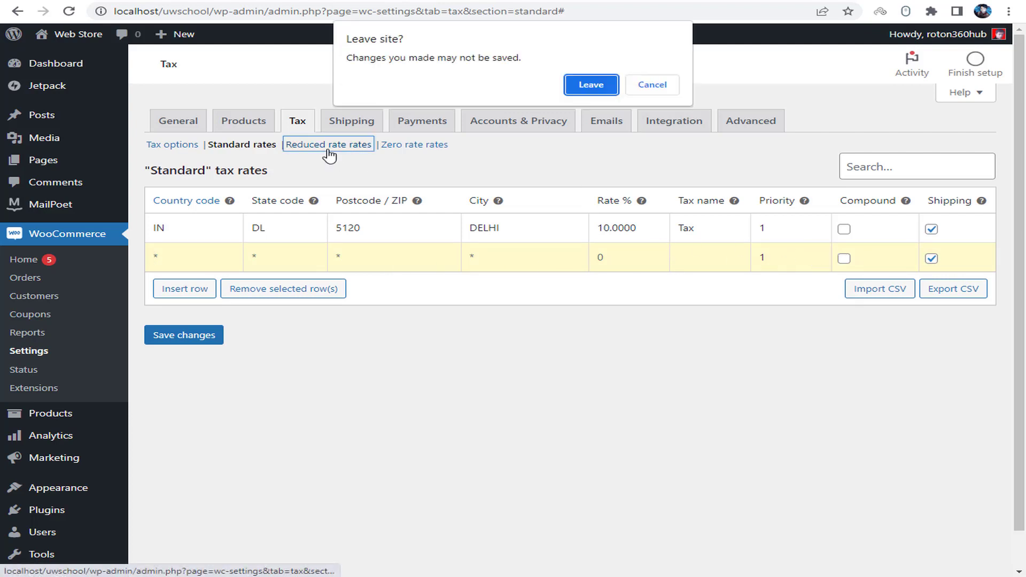
pyautogui.click(572, 92)
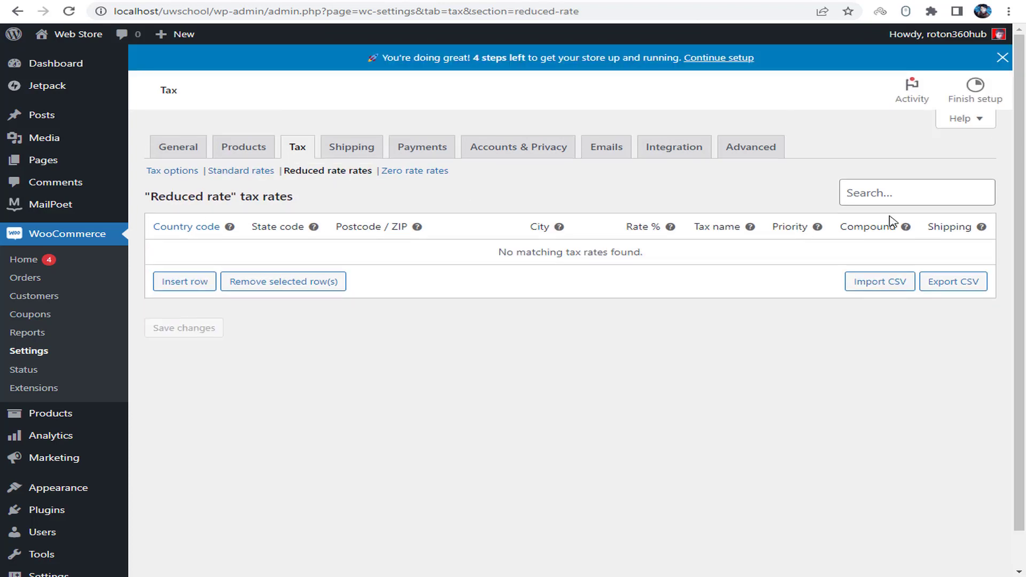
pyautogui.click(197, 282)
pyautogui.click(234, 256)
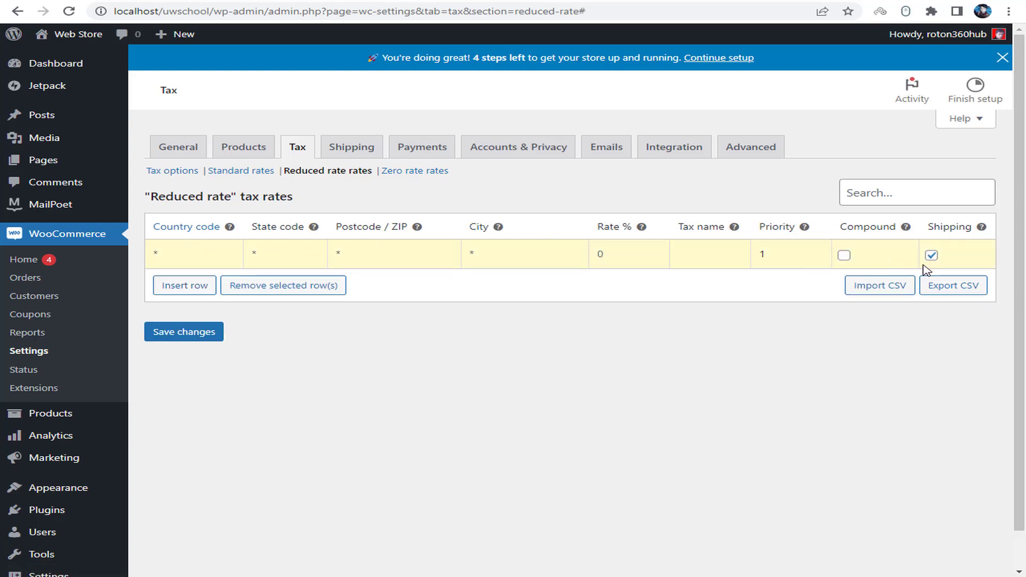
pyautogui.click(427, 181)
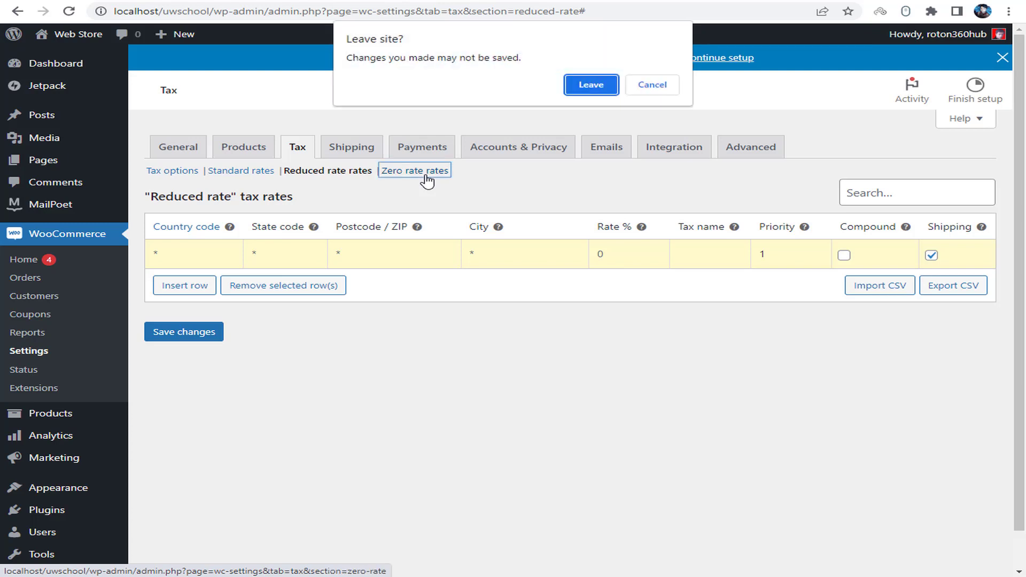
pyautogui.click(585, 84)
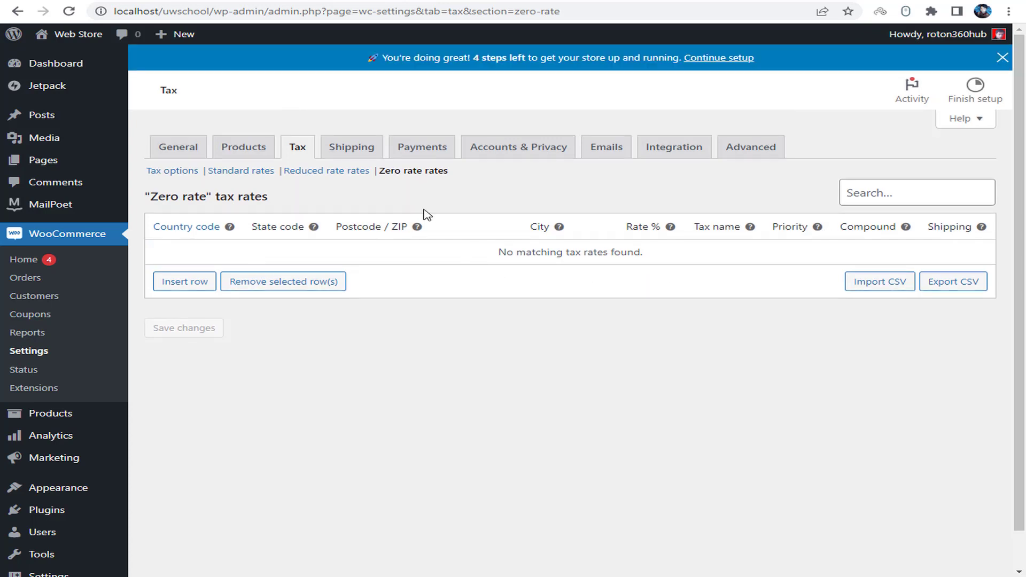
# - Open the shipping settings, dismiss the shipping zones tour and review the existing zones and their shipping methods
pyautogui.click(352, 147)
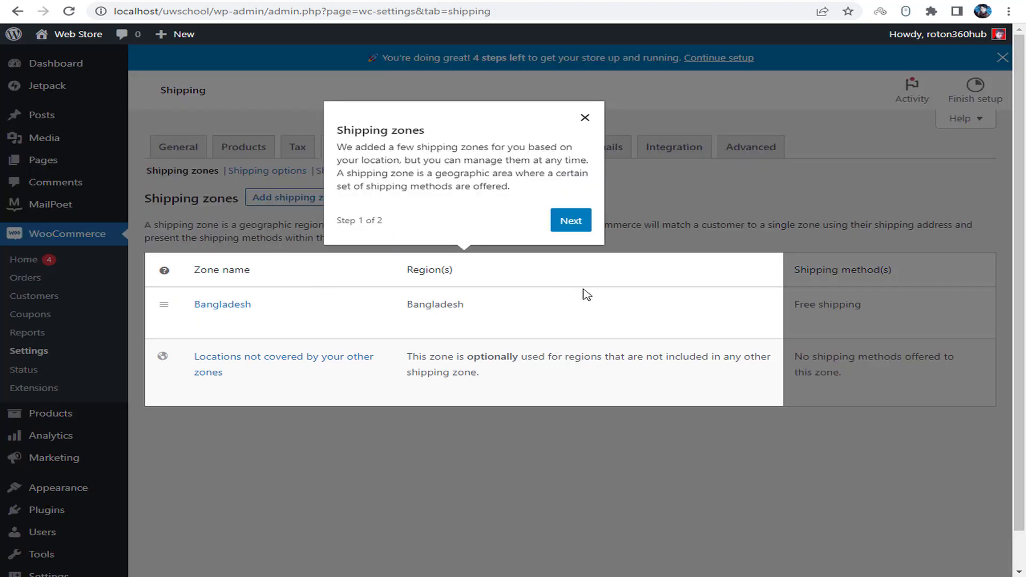
pyautogui.click(585, 118)
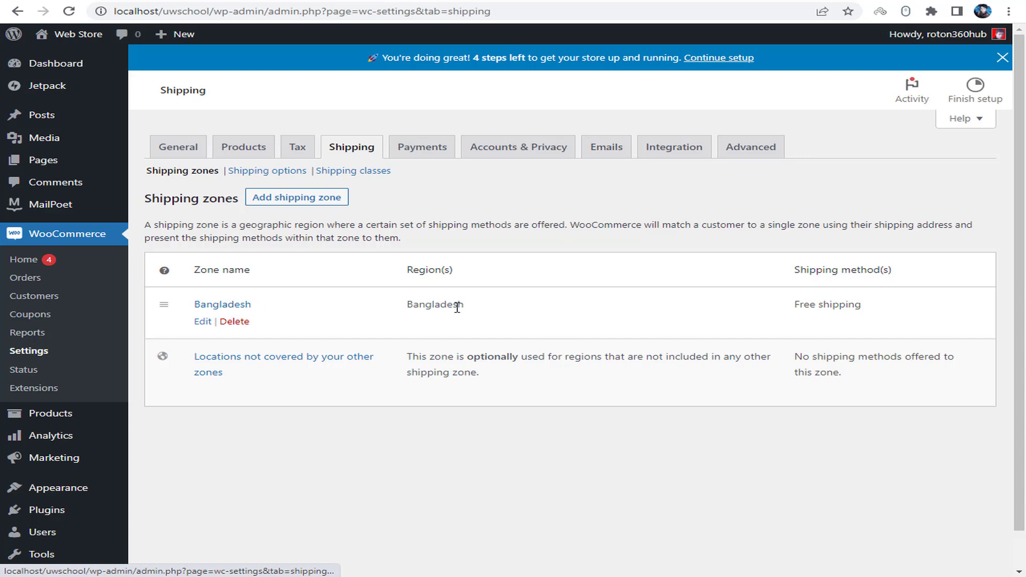
pyautogui.moveTo(803, 304); pyautogui.dragTo(872, 323)
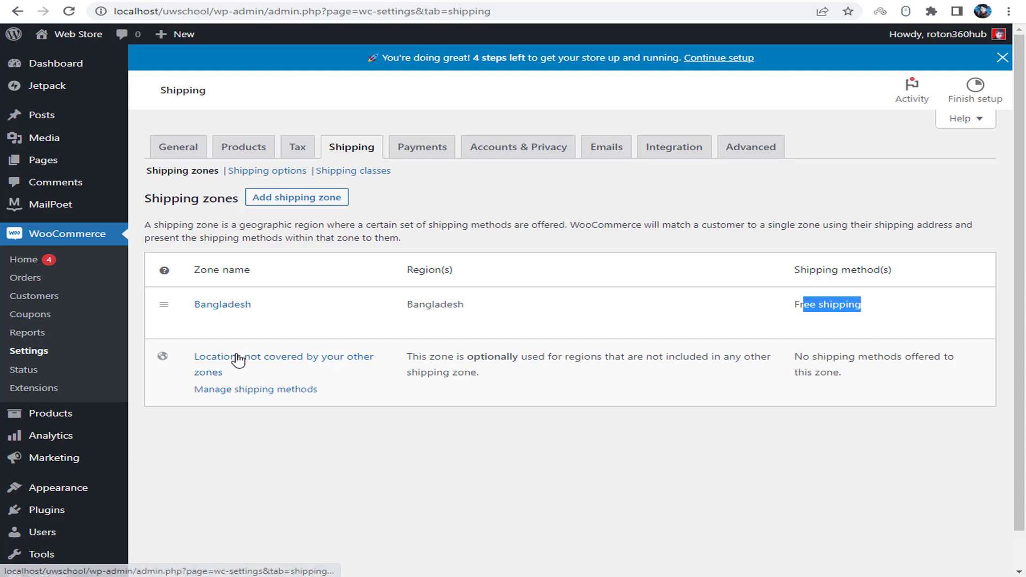
# - Look over the blank shipping zone form and its region list, and the shipping options and shipping classes settings
pyautogui.click(325, 202)
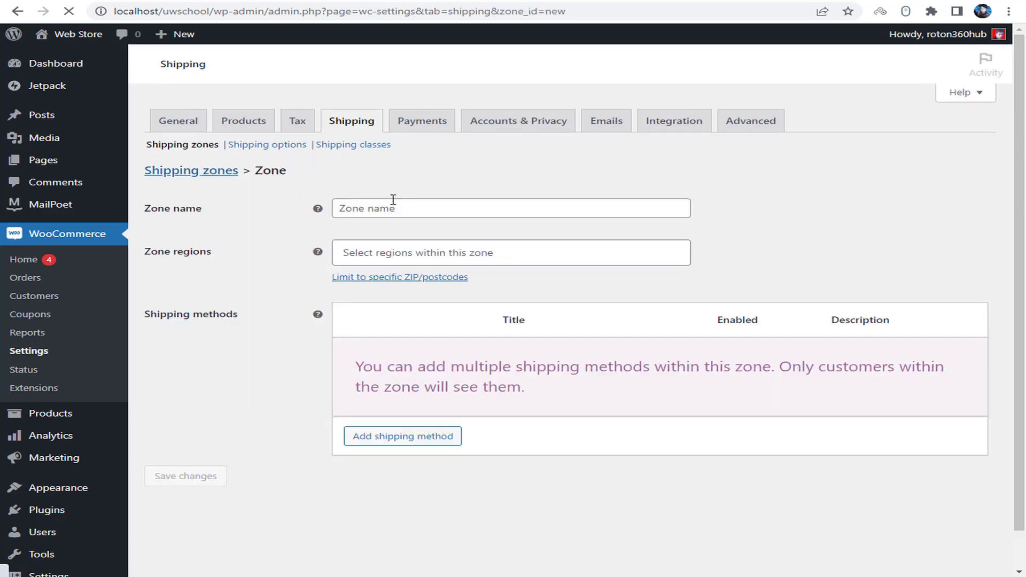
pyautogui.click(408, 253)
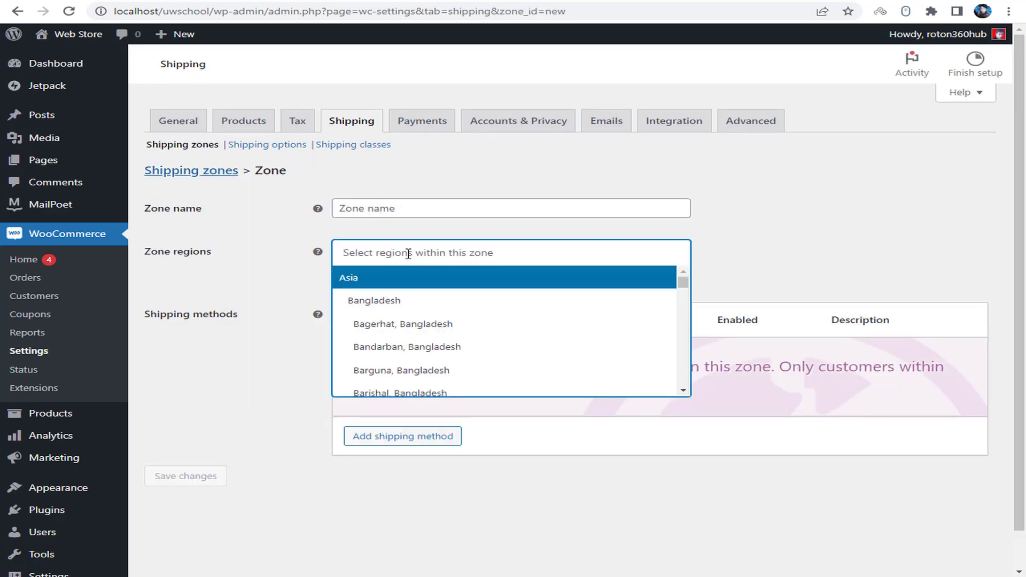
pyautogui.scroll(-1, 436, 346)
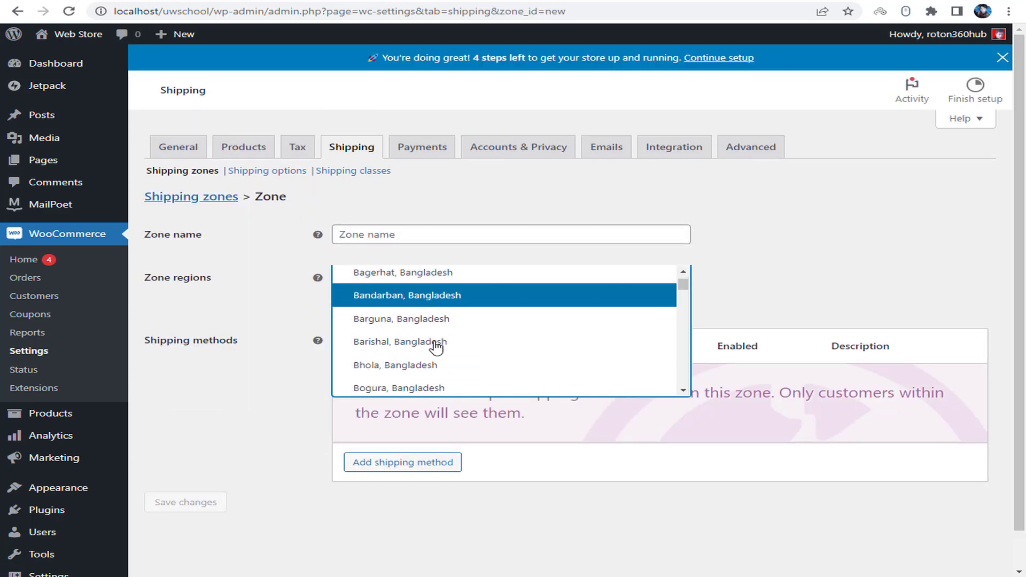
pyautogui.scroll(-6, 436, 346)
pyautogui.click(441, 228)
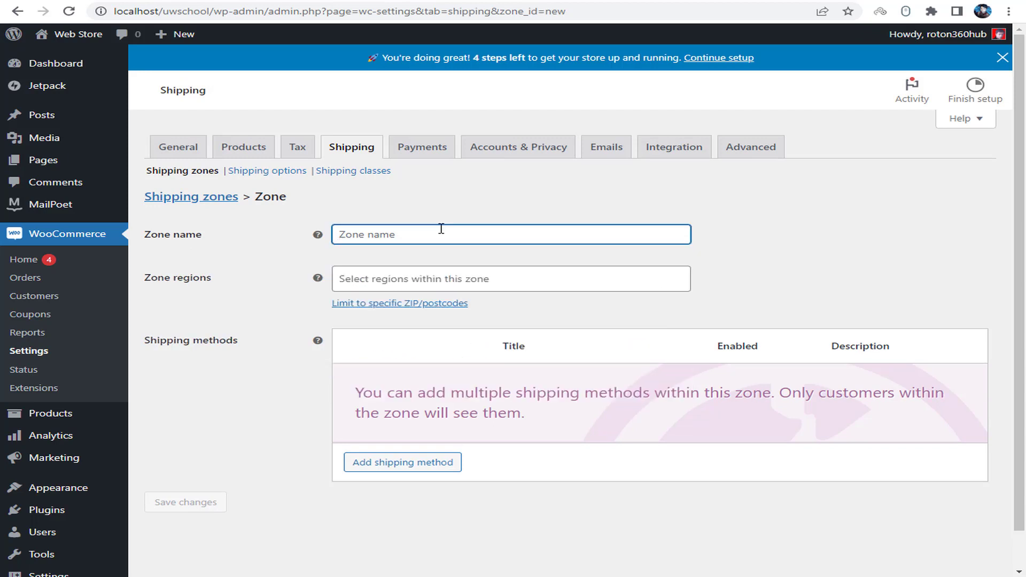
pyautogui.scroll(-1, 384, 379)
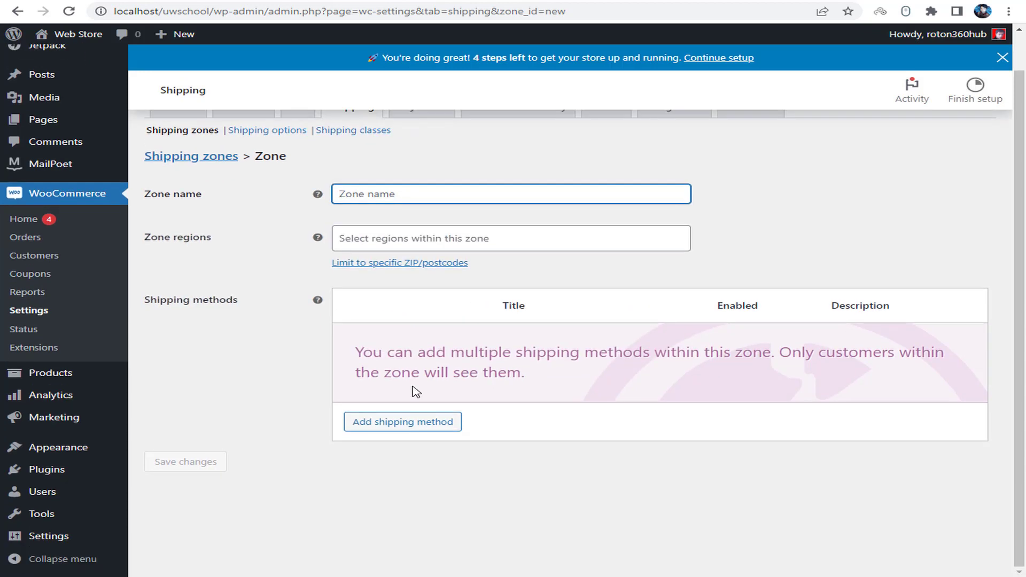
pyautogui.scroll(1, 433, 316)
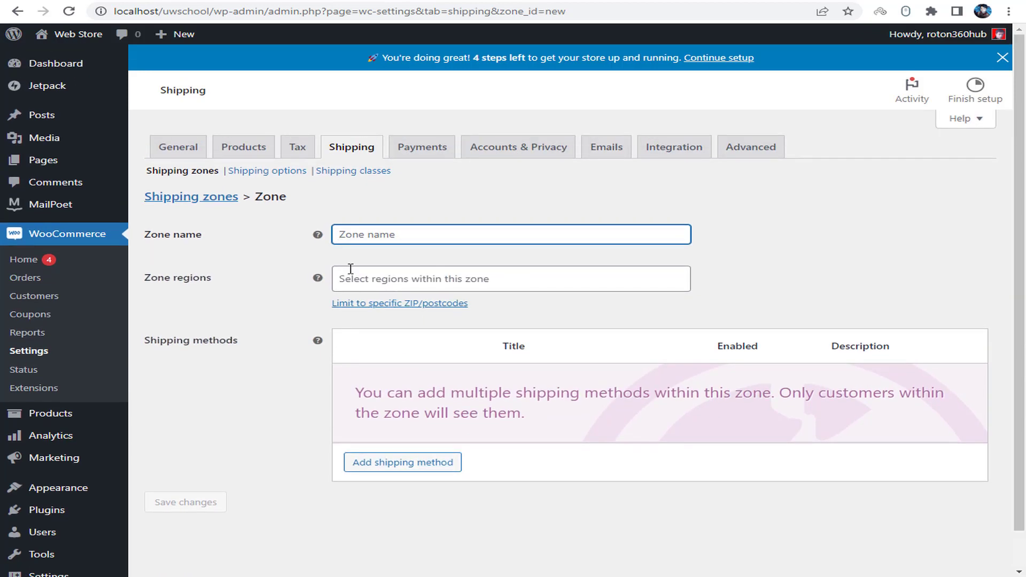
pyautogui.click(282, 176)
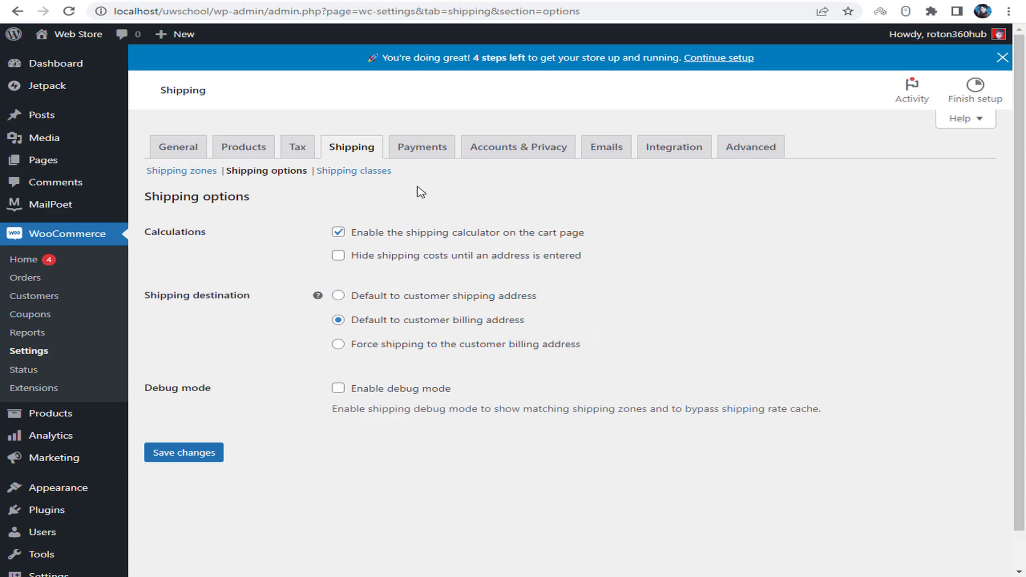
pyautogui.click(363, 170)
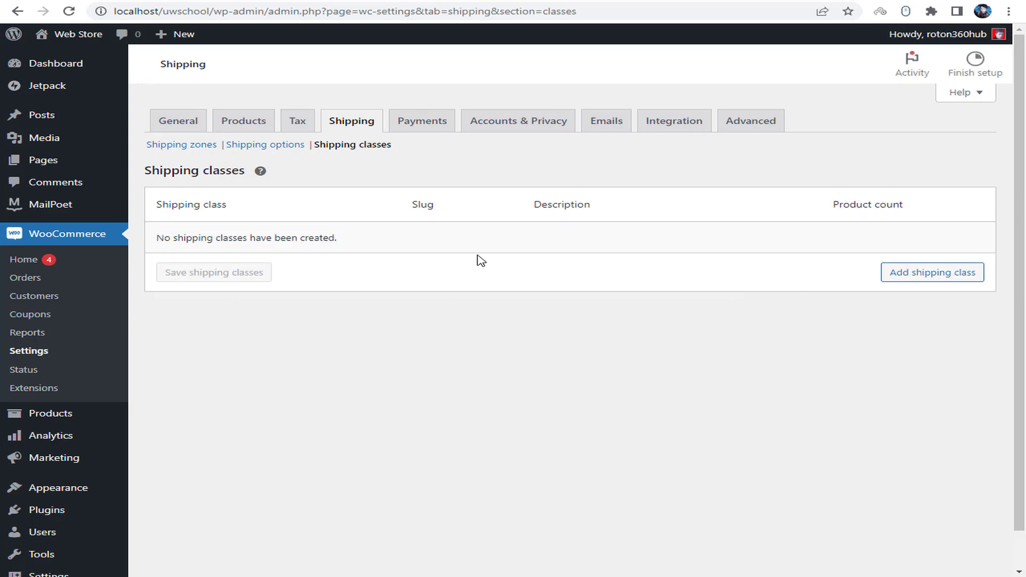
# - Enable Cash on delivery in the payment methods and open its setup
pyautogui.click(425, 152)
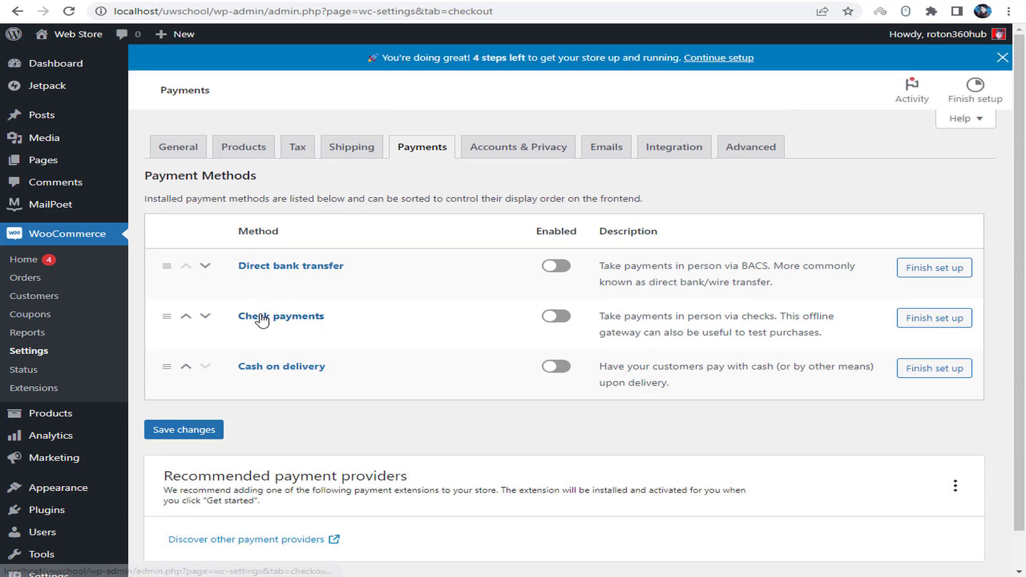
pyautogui.click(556, 368)
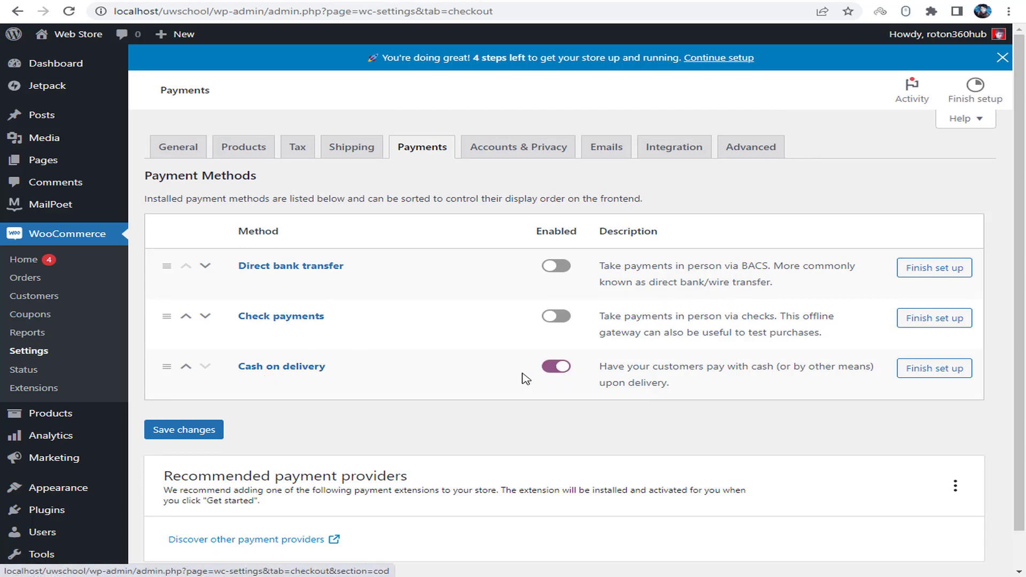
pyautogui.click(927, 374)
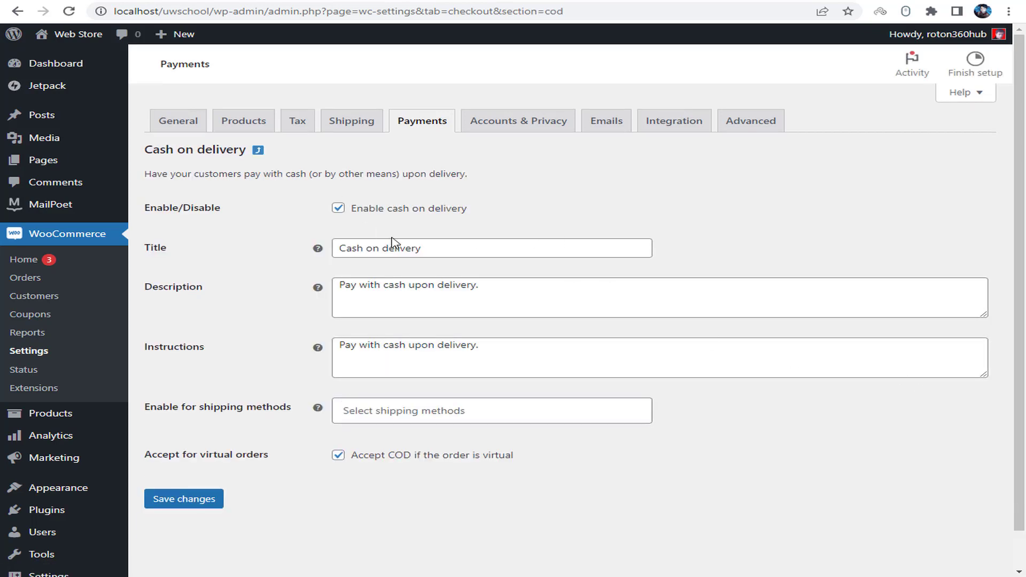
# - Keep the Cash on delivery description, instructions and unrestricted shipping methods, save its settings, and return to the payment methods list
pyautogui.click(499, 289)
pyautogui.click(519, 375)
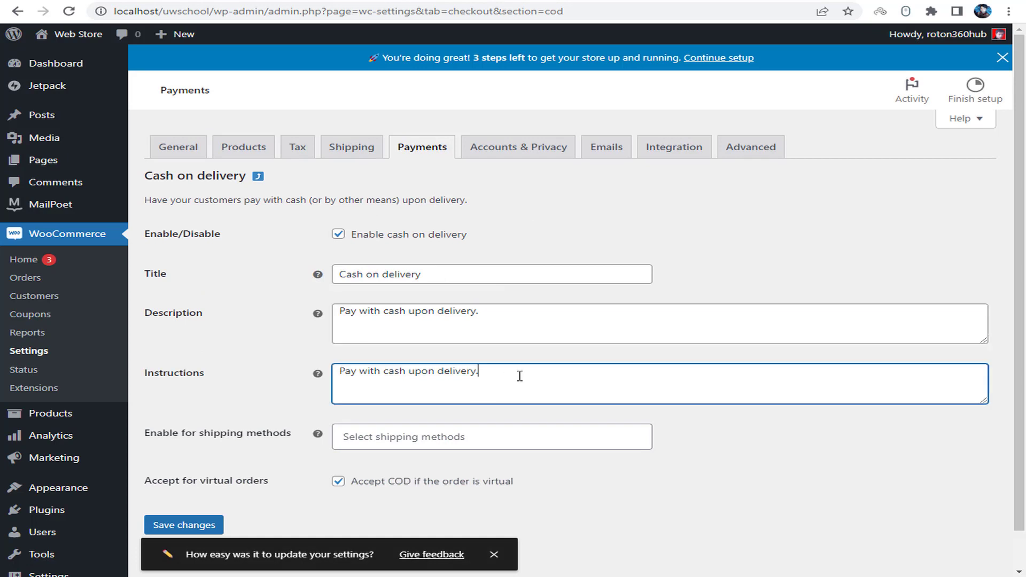
pyautogui.click(515, 437)
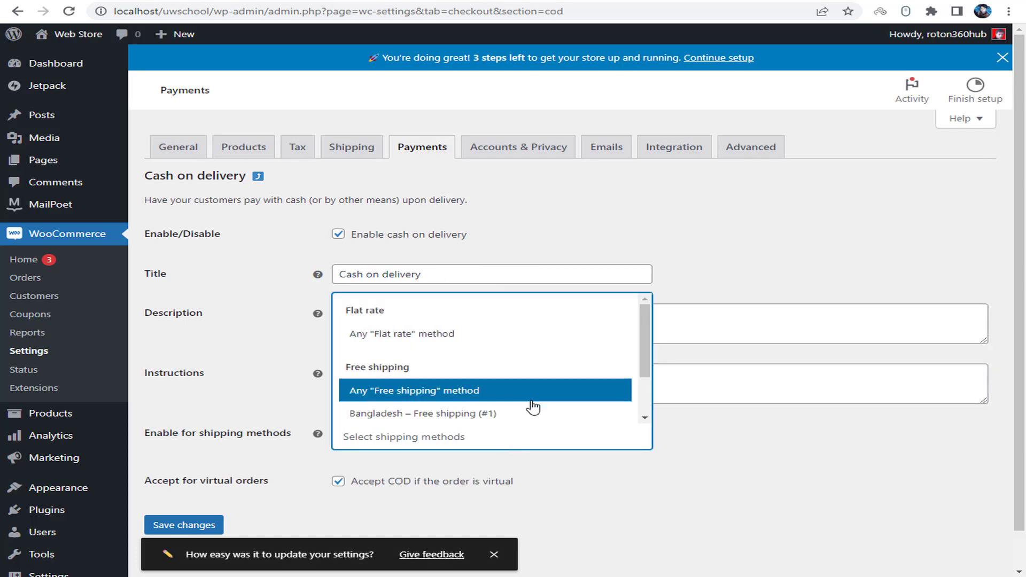
pyautogui.click(681, 399)
pyautogui.scroll(-1, 415, 516)
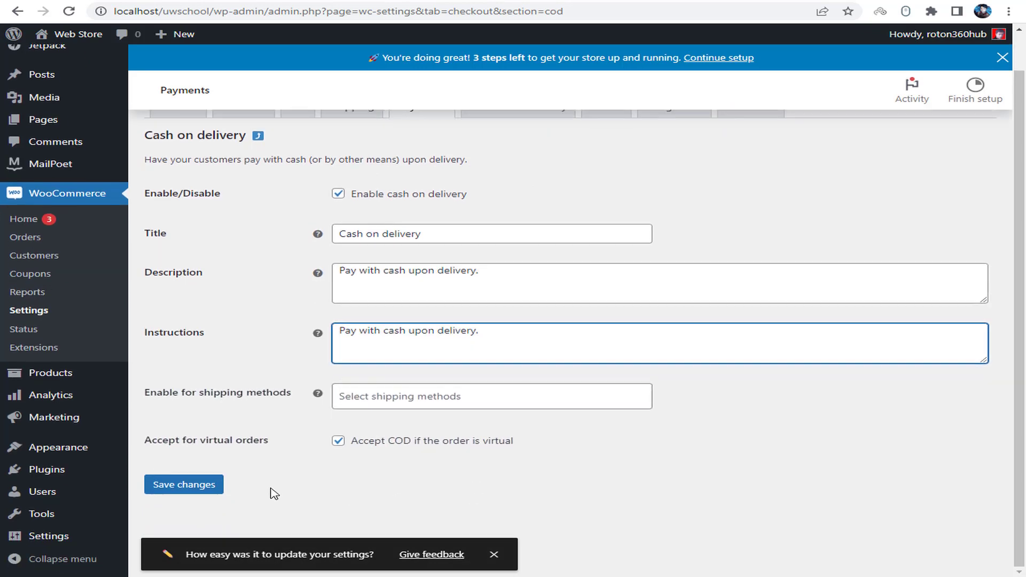
pyautogui.click(162, 478)
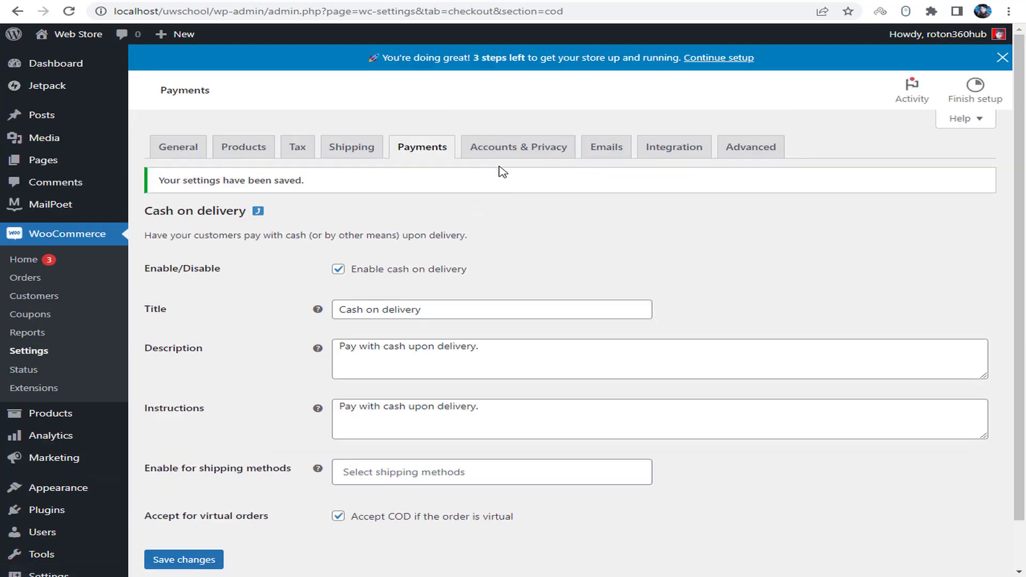
pyautogui.click(423, 145)
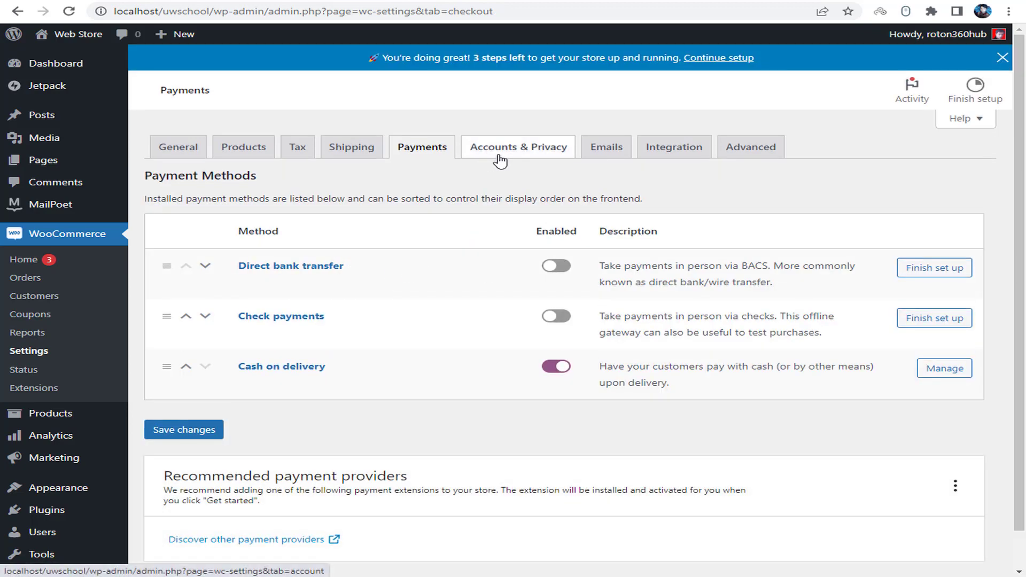
# - In the accounts and privacy settings, disallow guest orders and allow login during checkout and account creation at checkout and on the "My account" page
pyautogui.click(501, 148)
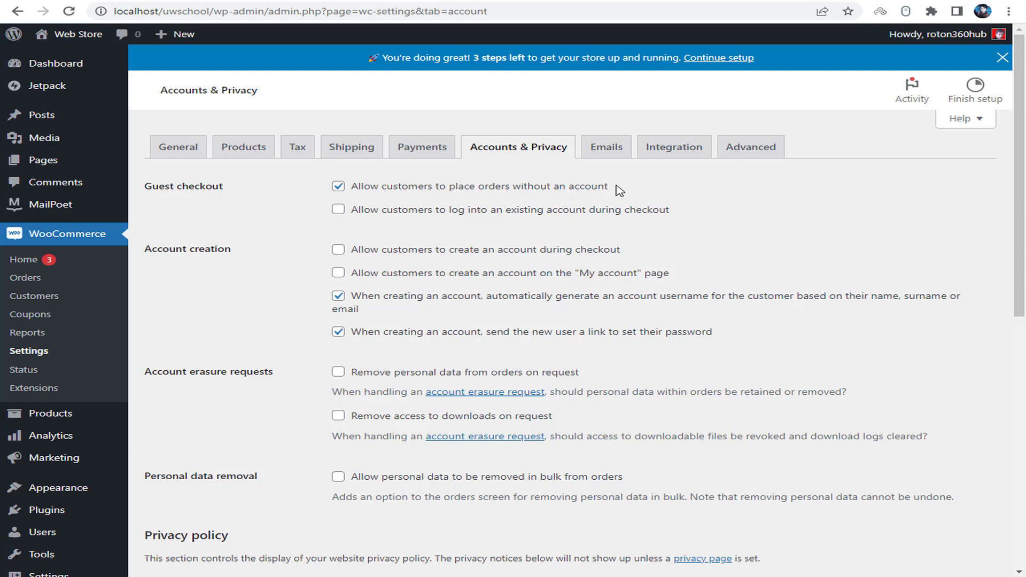
pyautogui.click(465, 188)
pyautogui.click(347, 213)
pyautogui.click(423, 255)
pyautogui.click(597, 280)
# - Enable removing personal data from orders and access to downloads on request, and allow bulk removal of personal data from orders
pyautogui.scroll(-1, 439, 326)
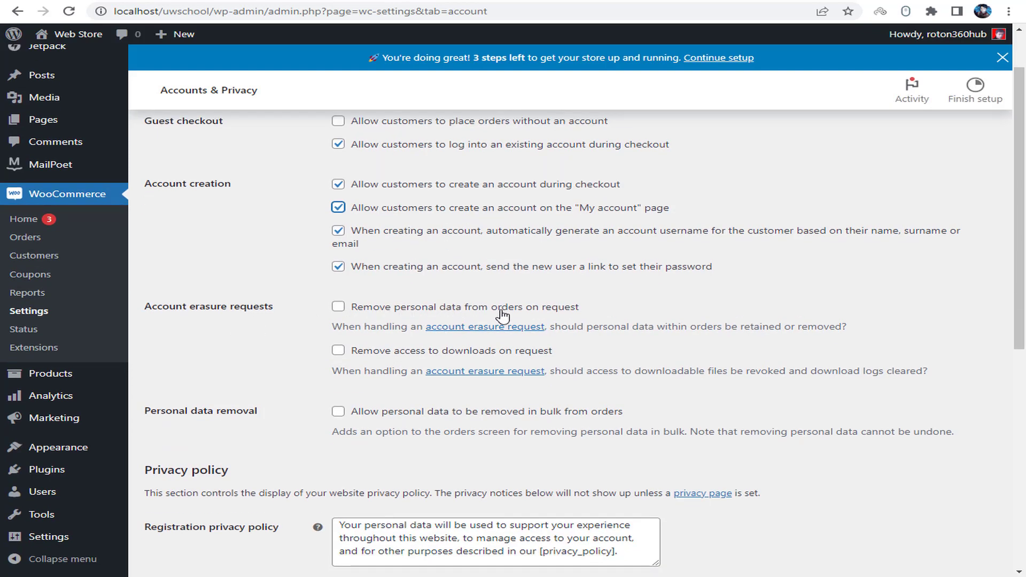
pyautogui.scroll(-1, 476, 357)
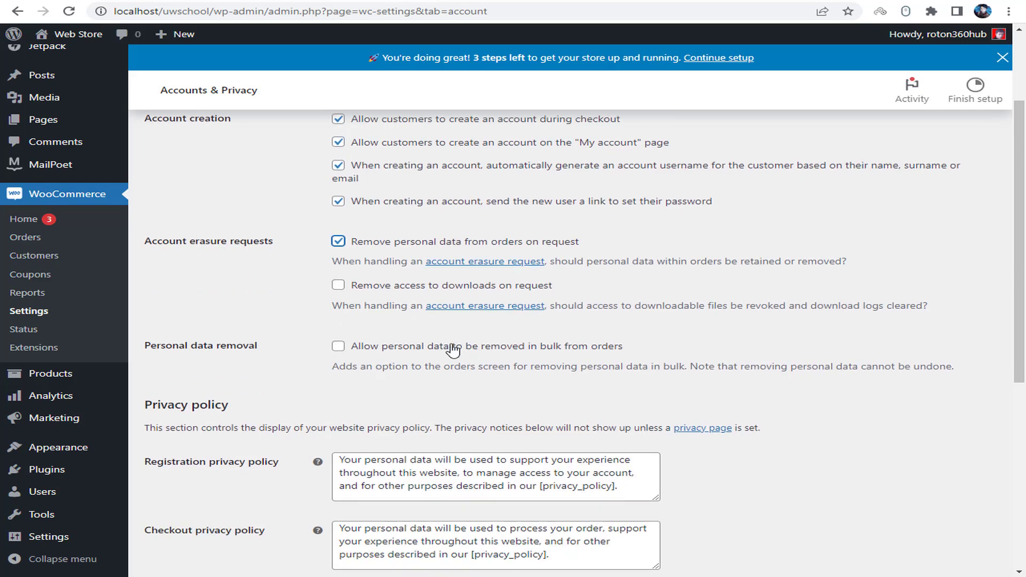
pyautogui.click(524, 288)
pyautogui.scroll(-1, 460, 360)
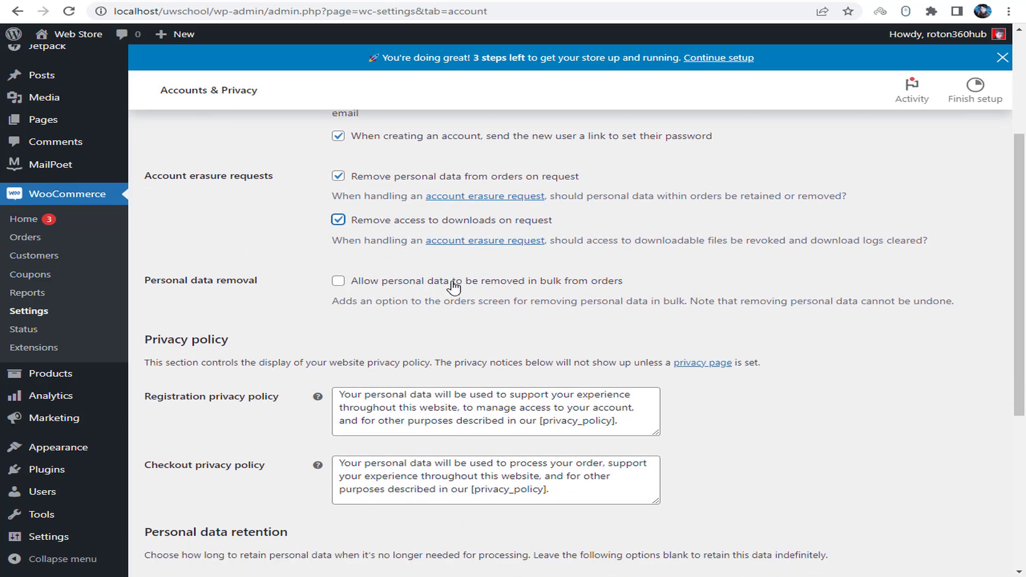
pyautogui.click(591, 289)
# - Keep the privacy policy texts and the blank personal data retention periods, and save the accounts and privacy settings
pyautogui.scroll(-3, 425, 338)
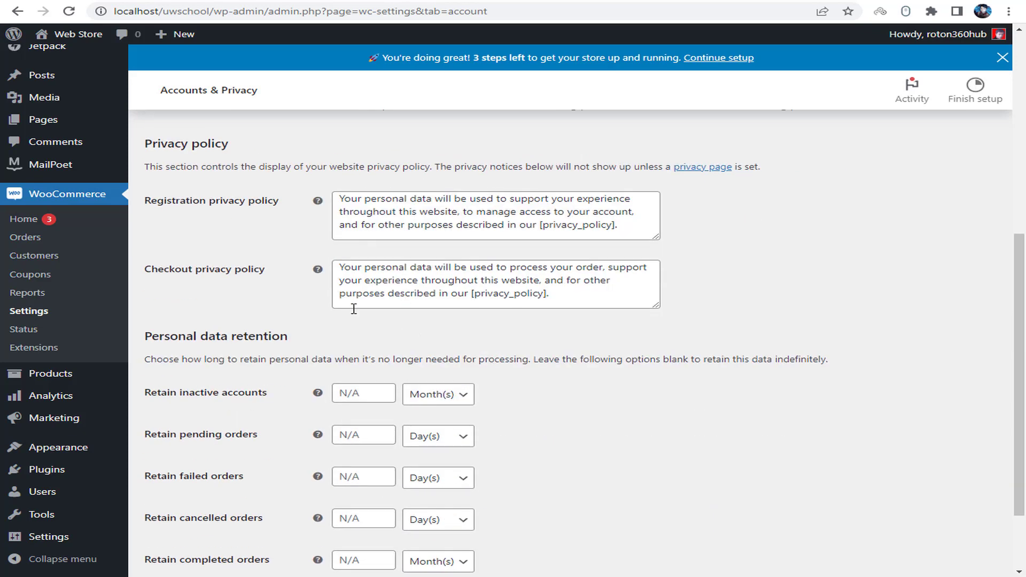
pyautogui.scroll(-2, 353, 308)
pyautogui.scroll(2, 519, 238)
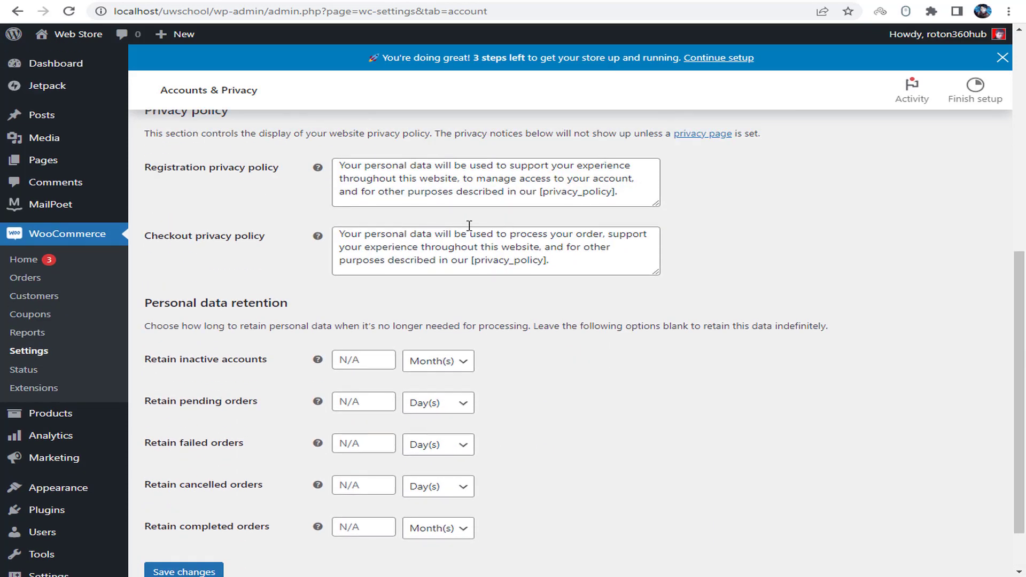
pyautogui.scroll(-2, 412, 246)
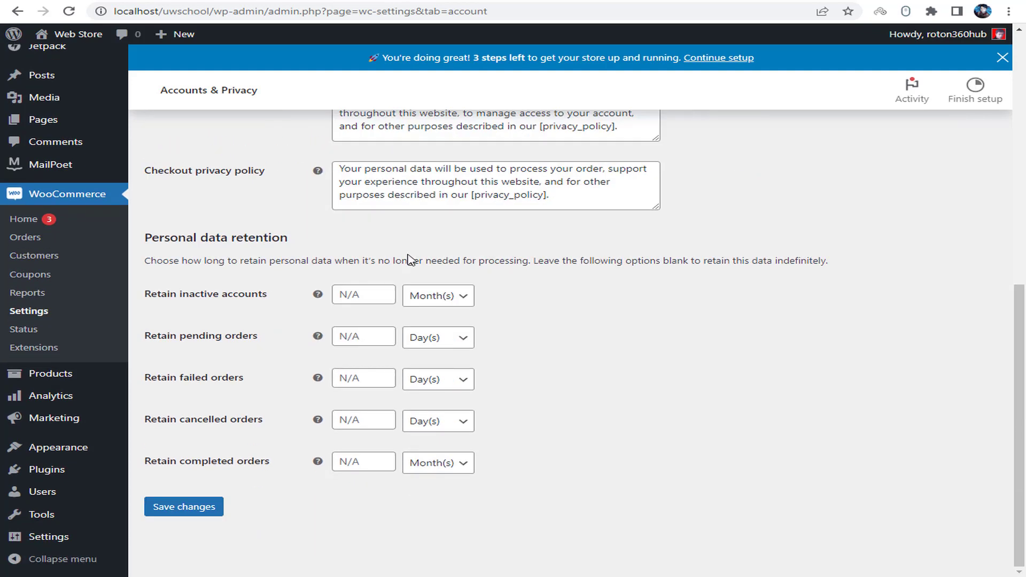
pyautogui.click(188, 508)
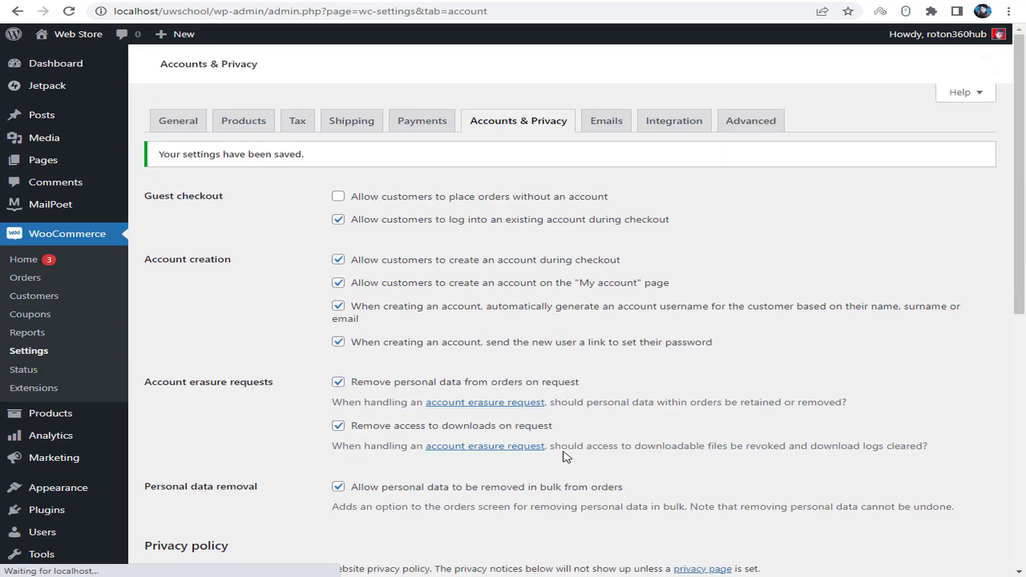
# - Open the email settings and review the notification emails with their content types and recipients
pyautogui.click(598, 128)
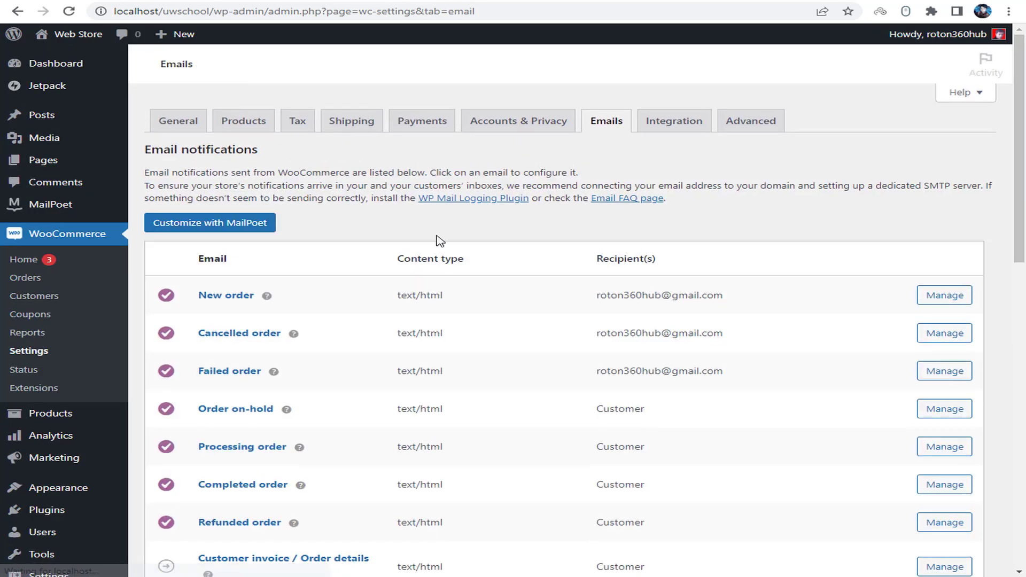
pyautogui.scroll(-1, 363, 325)
pyautogui.scroll(-2, 363, 324)
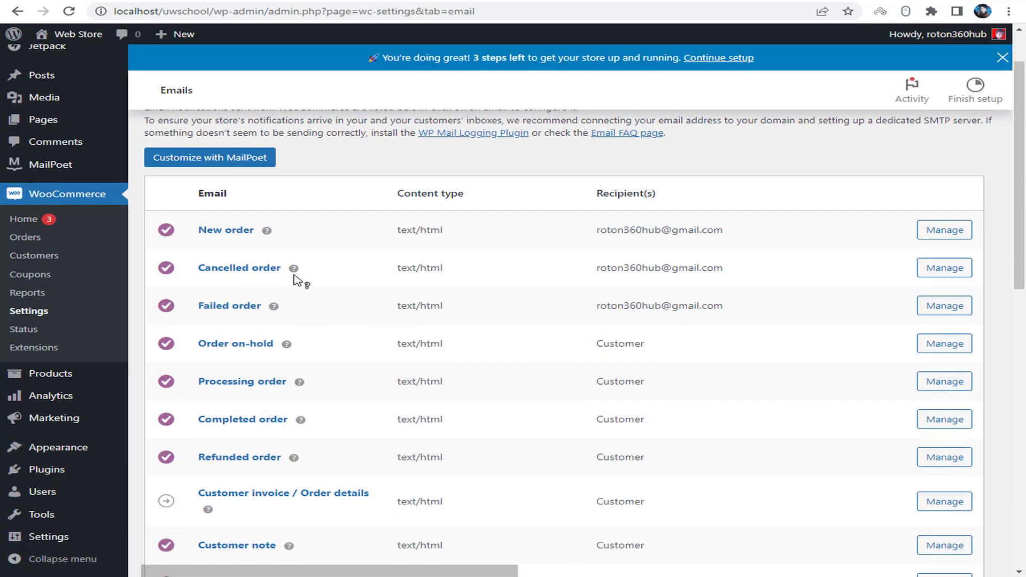
pyautogui.scroll(-1, 314, 359)
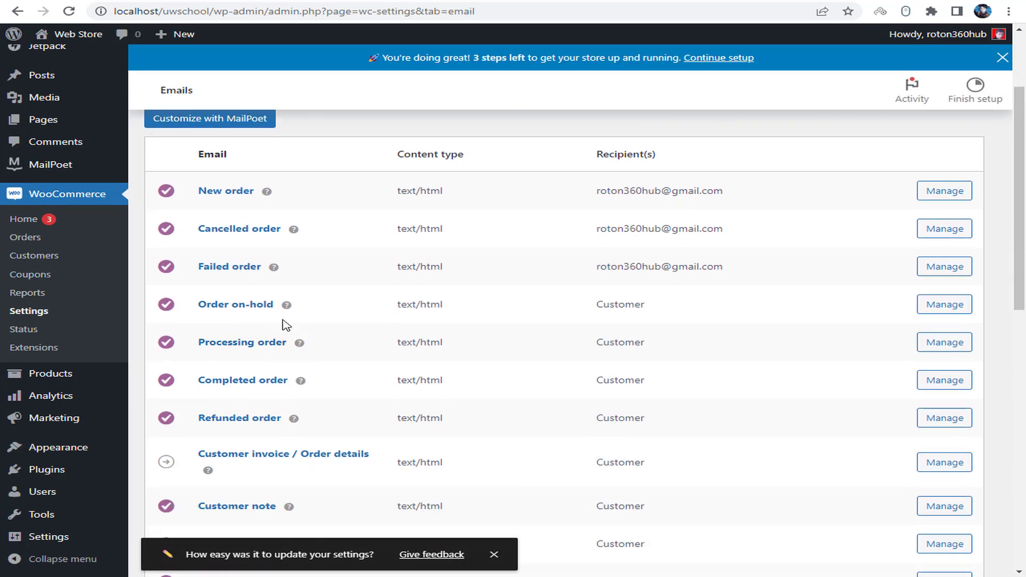
pyautogui.scroll(-1, 305, 364)
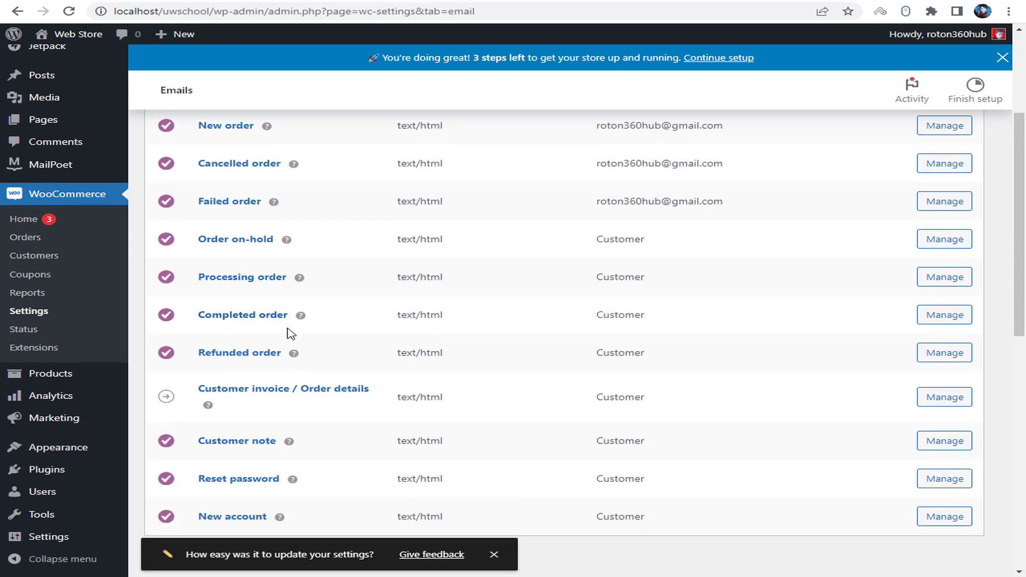
pyautogui.scroll(-6, 291, 333)
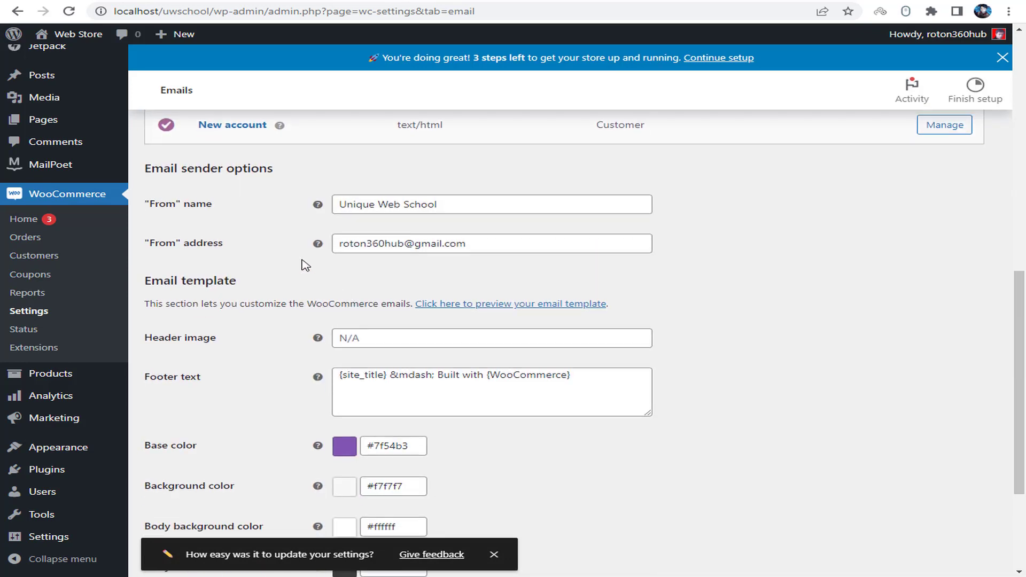
# - Set the "From" name in the email sender options to Web Store
pyautogui.moveTo(181, 169); pyautogui.dragTo(223, 169)
pyautogui.click(216, 198)
pyautogui.moveTo(165, 204); pyautogui.dragTo(261, 208)
pyautogui.tripleClick(469, 206)
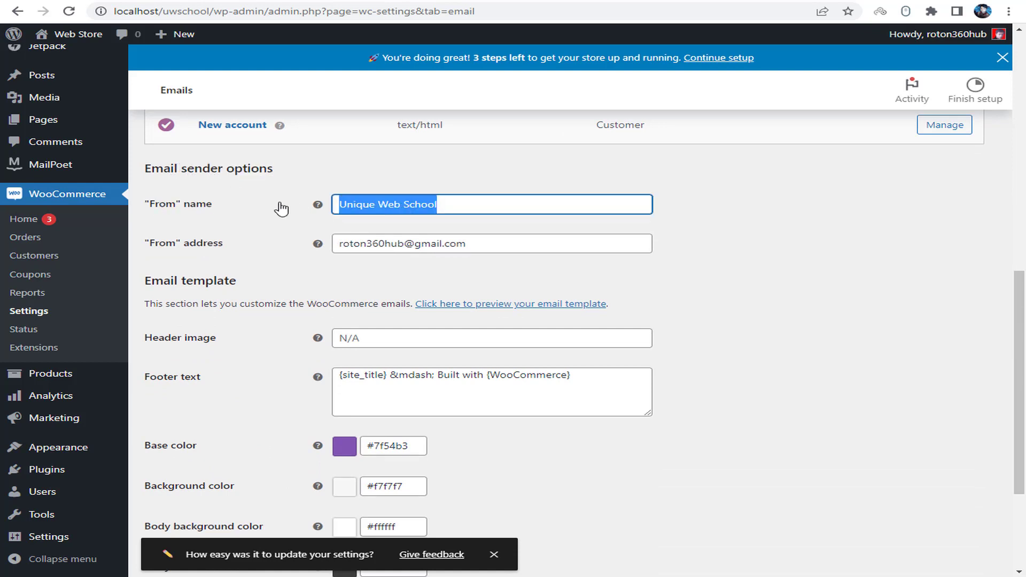
pyautogui.tripleClick(463, 204)
pyautogui.write('Web Store')
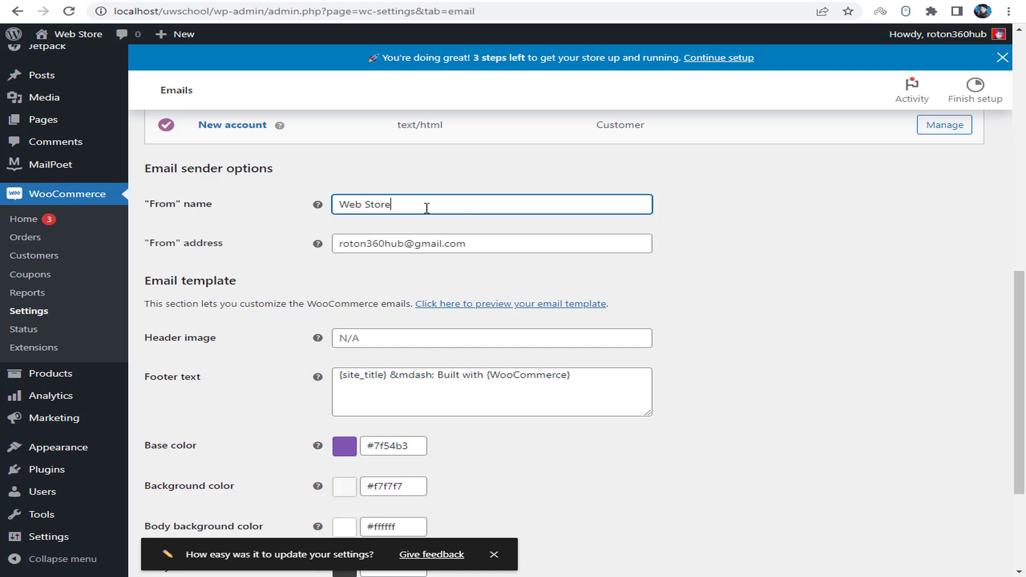
pyautogui.moveTo(426, 209); pyautogui.dragTo(238, 202)
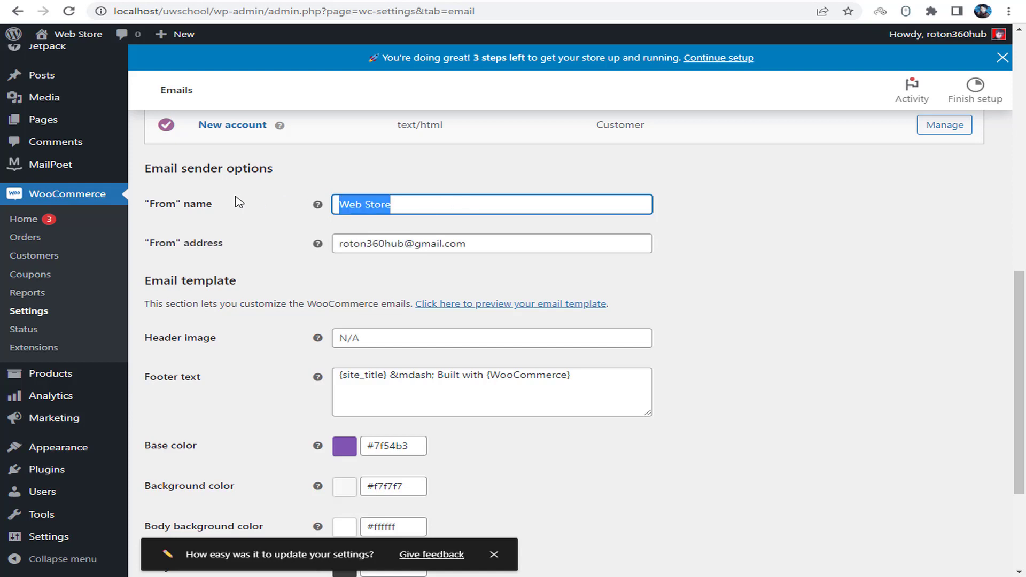
# - Keep the "From" address, header image, footer text and template colors, leave email insights off, and save the email settings
pyautogui.moveTo(204, 243); pyautogui.dragTo(181, 245)
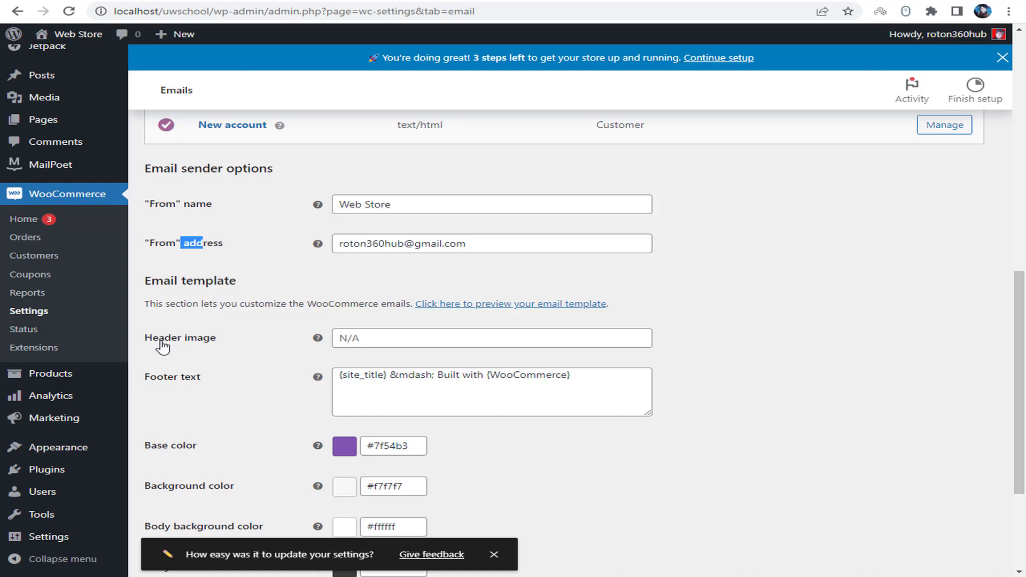
pyautogui.click(367, 342)
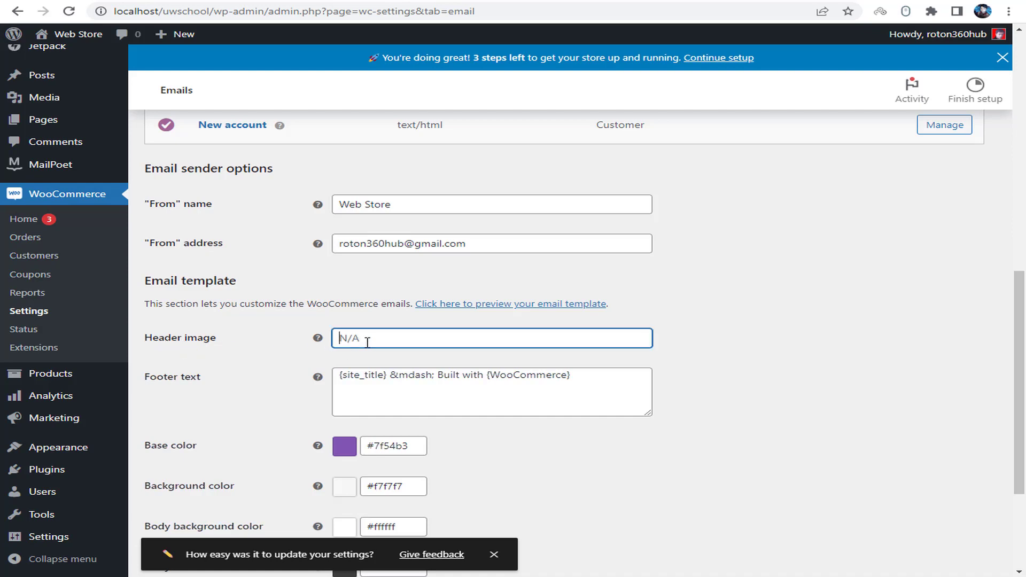
pyautogui.click(374, 379)
pyautogui.scroll(-3, 559, 390)
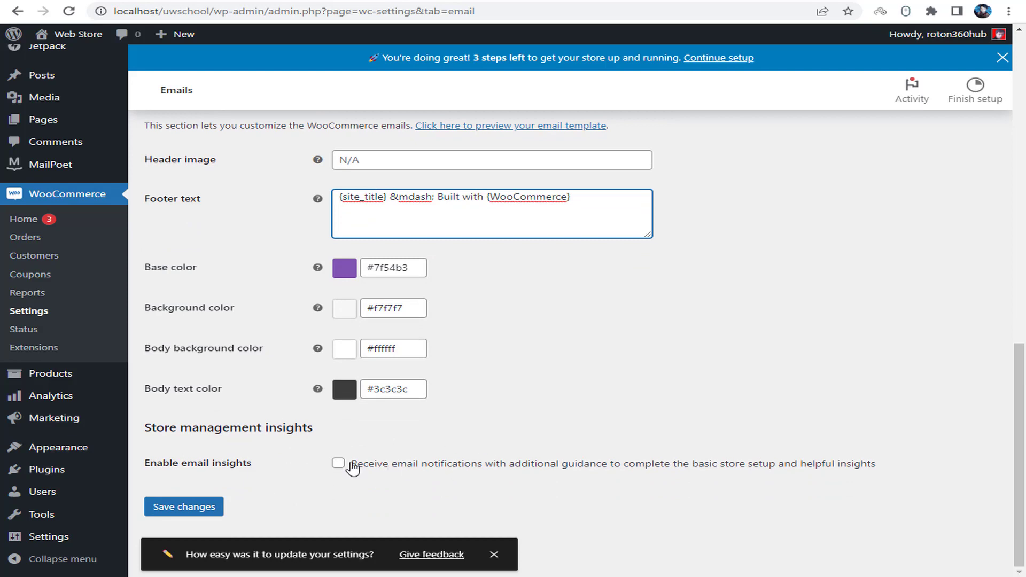
pyautogui.scroll(8, 481, 247)
pyautogui.scroll(4, 481, 247)
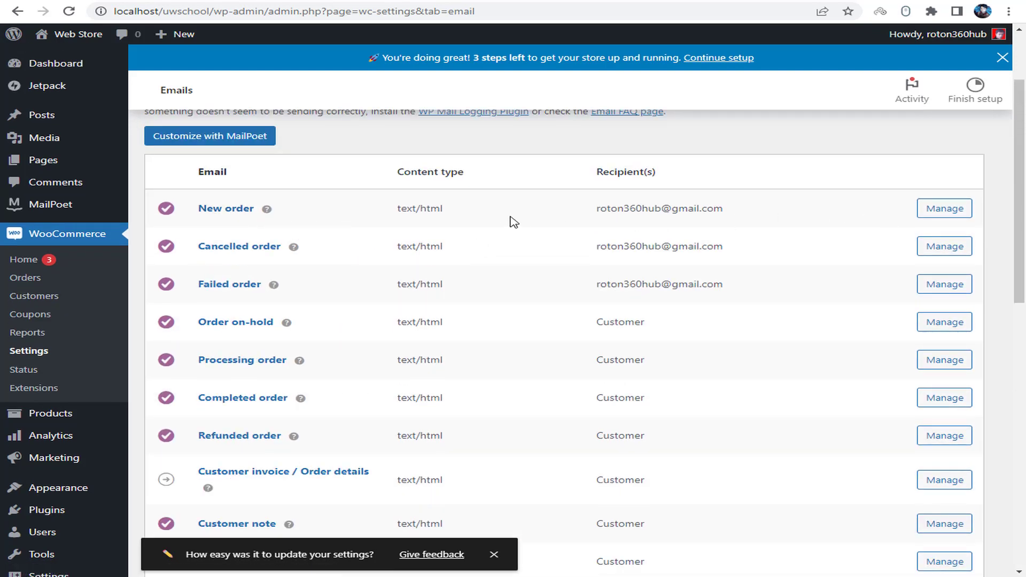
pyautogui.scroll(-11, 514, 222)
pyautogui.click(196, 507)
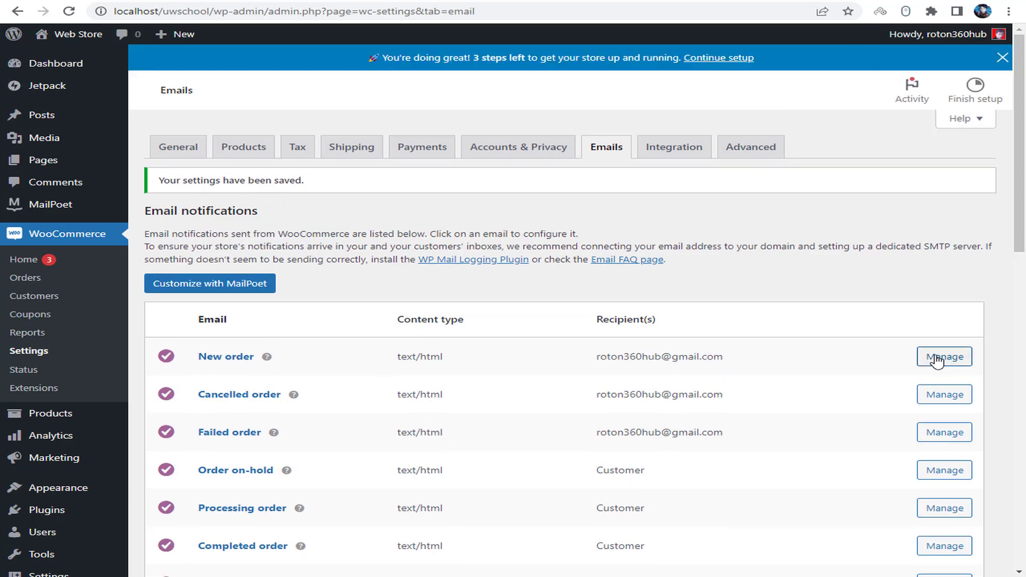
# - Look over the New order email's subject, heading and additional content fields, and the MaxMind Geolocation integration settings
pyautogui.click(936, 362)
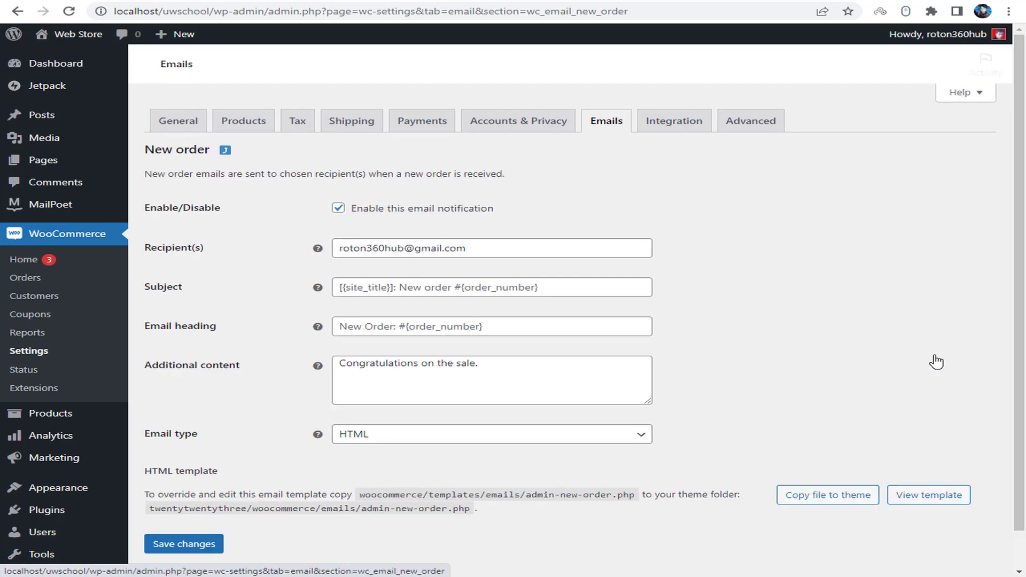
pyautogui.click(415, 380)
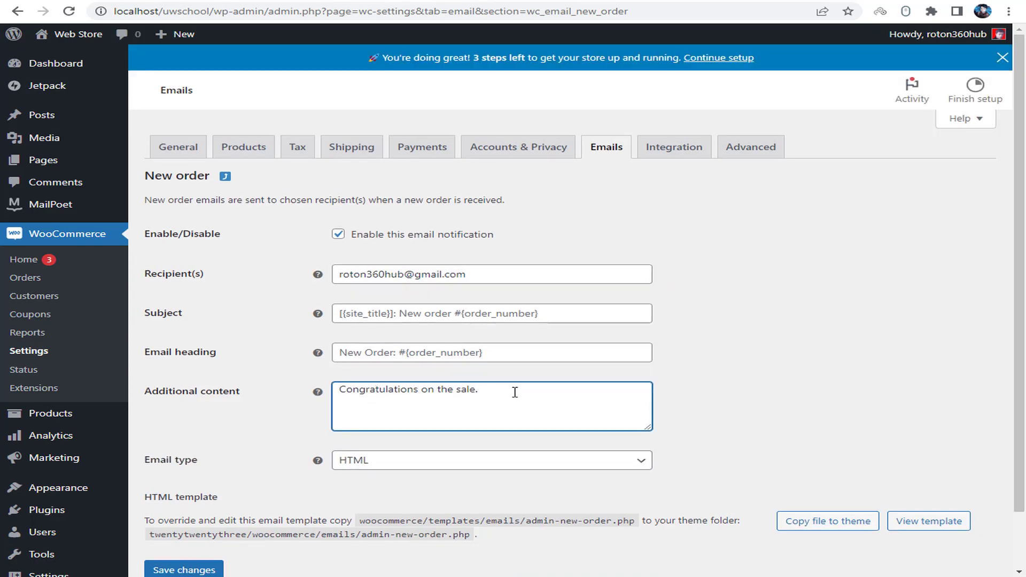
pyautogui.scroll(-1, 513, 463)
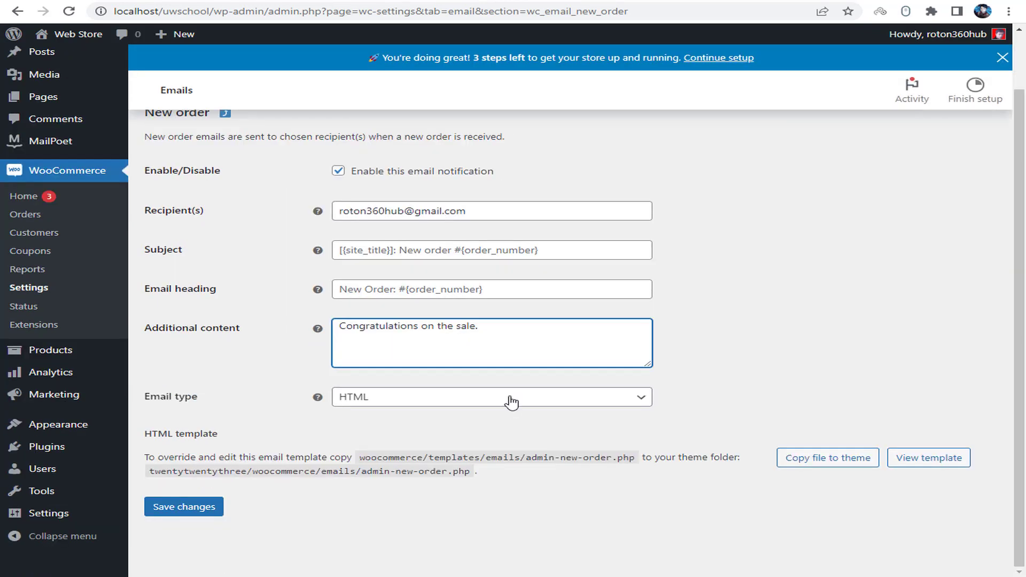
pyautogui.click(340, 251)
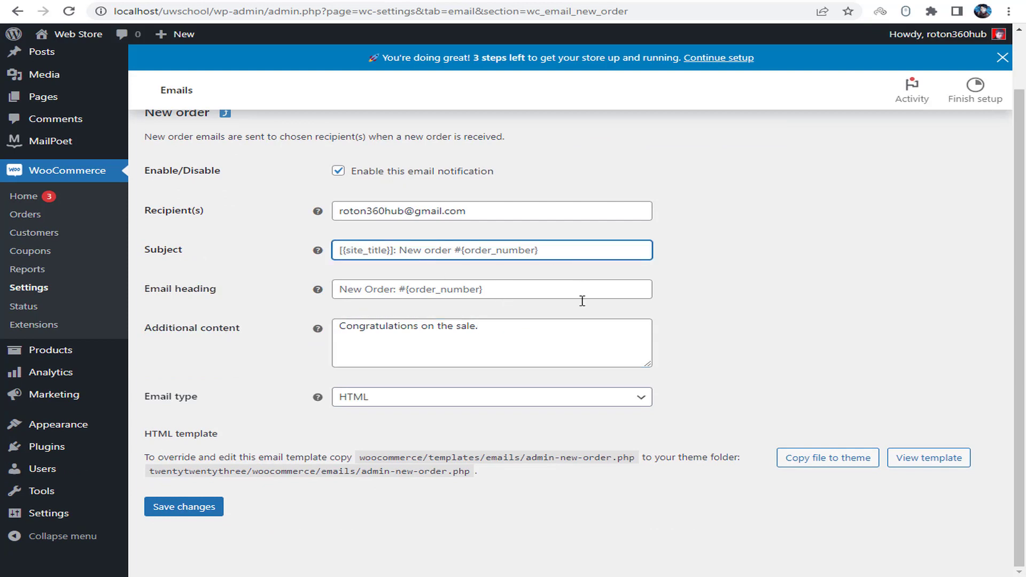
pyautogui.scroll(1, 454, 331)
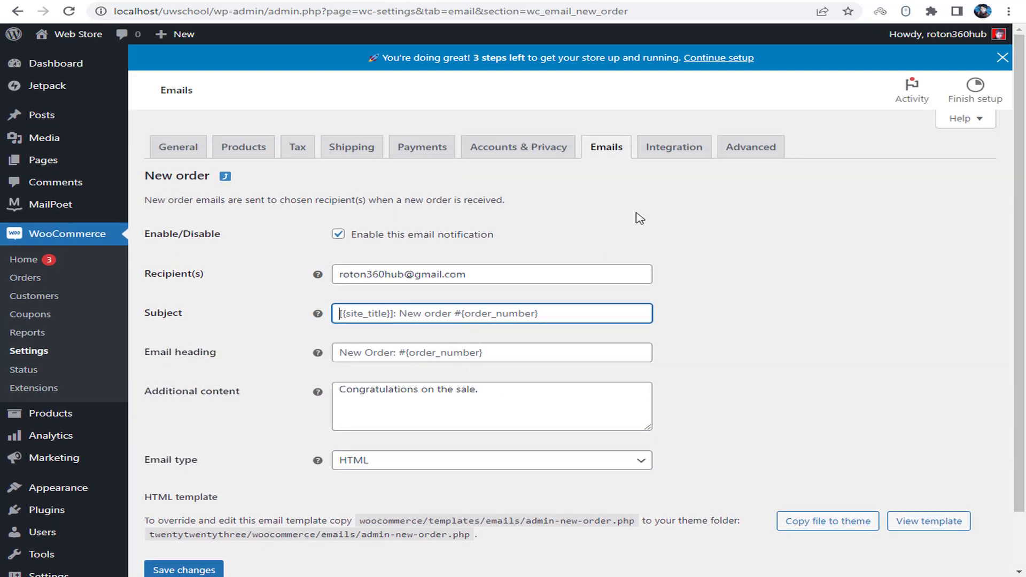
pyautogui.click(683, 158)
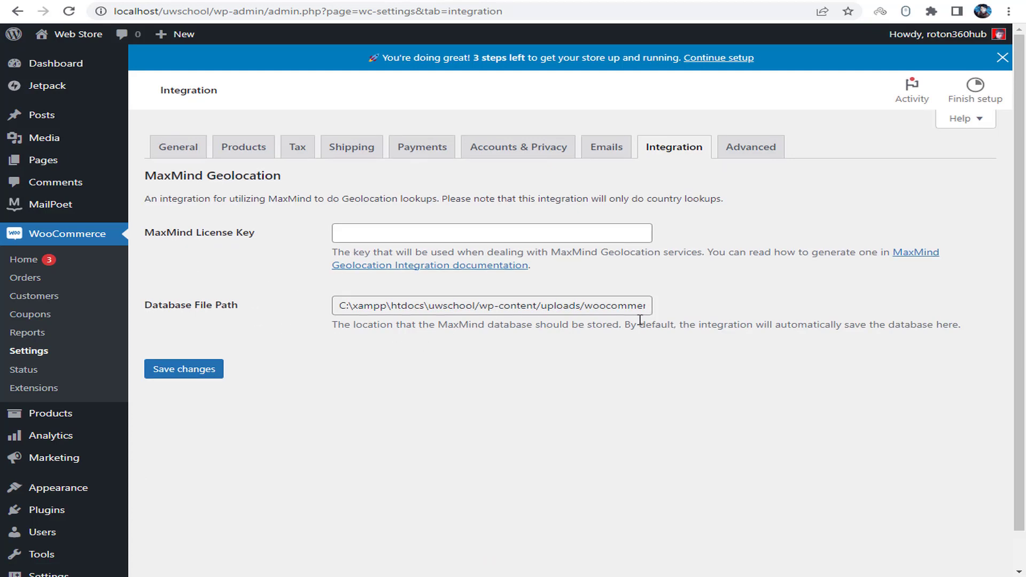
# - Review the advanced page setup: the assigned cart, checkout and account pages, and the terms and conditions page selector
pyautogui.click(749, 155)
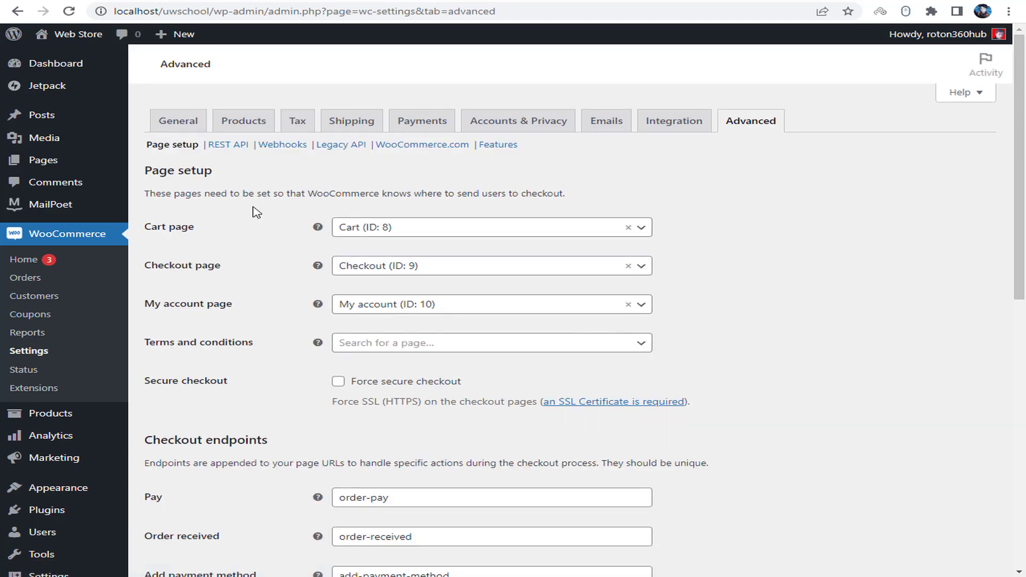
pyautogui.moveTo(140, 168); pyautogui.dragTo(224, 177)
pyautogui.click(212, 263)
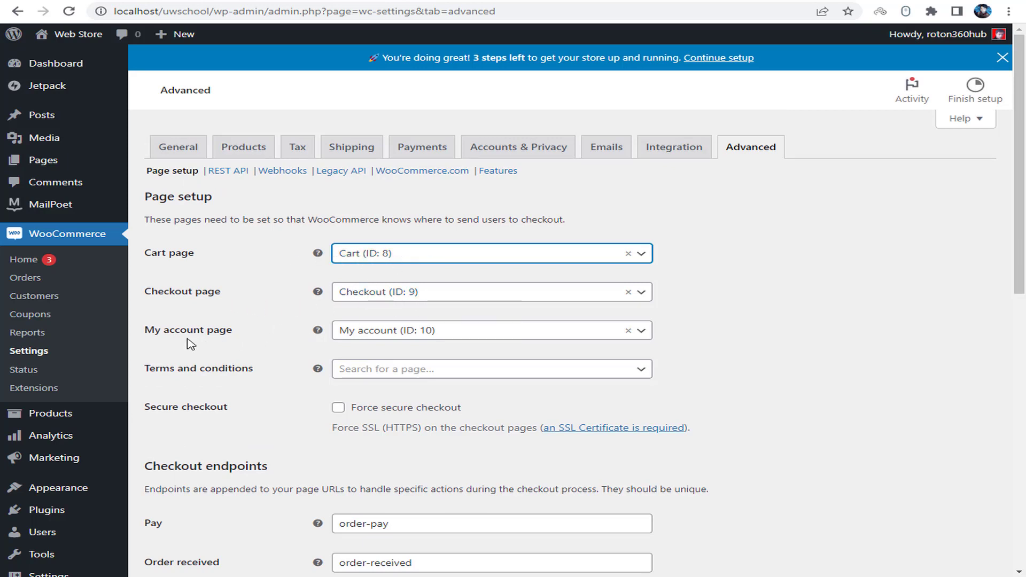
pyautogui.click(375, 372)
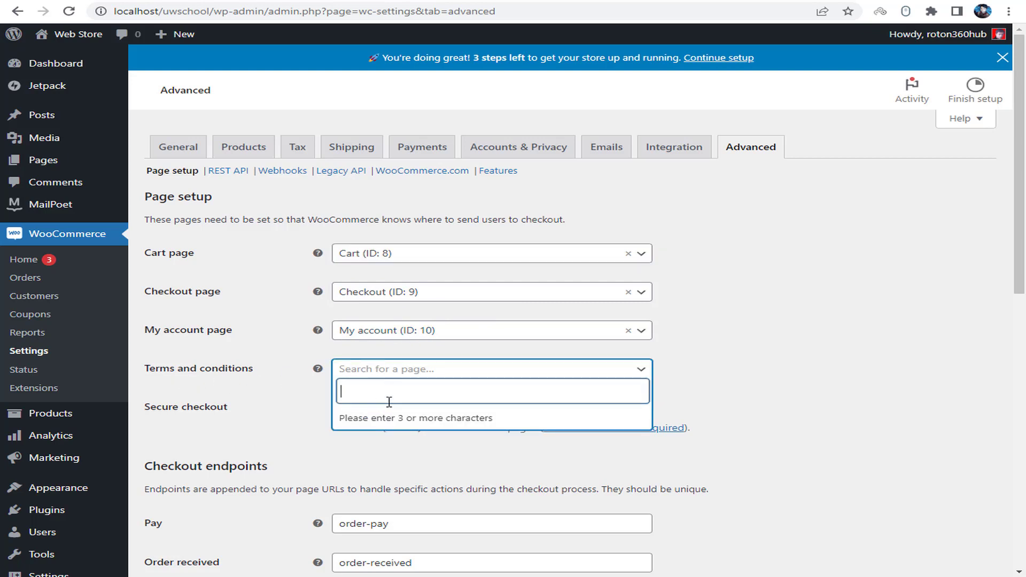
pyautogui.moveTo(61, 163)
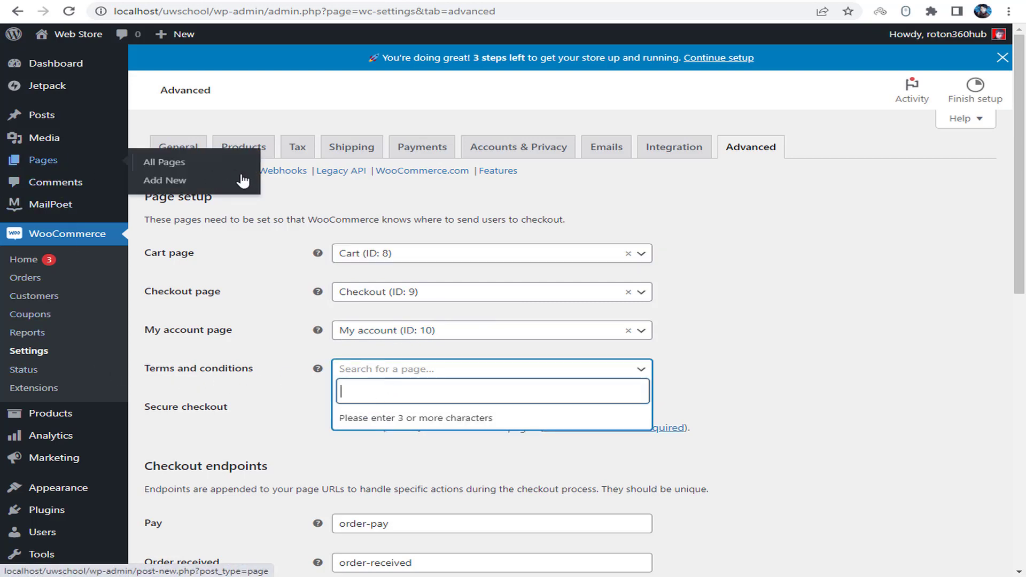
pyautogui.click(231, 396)
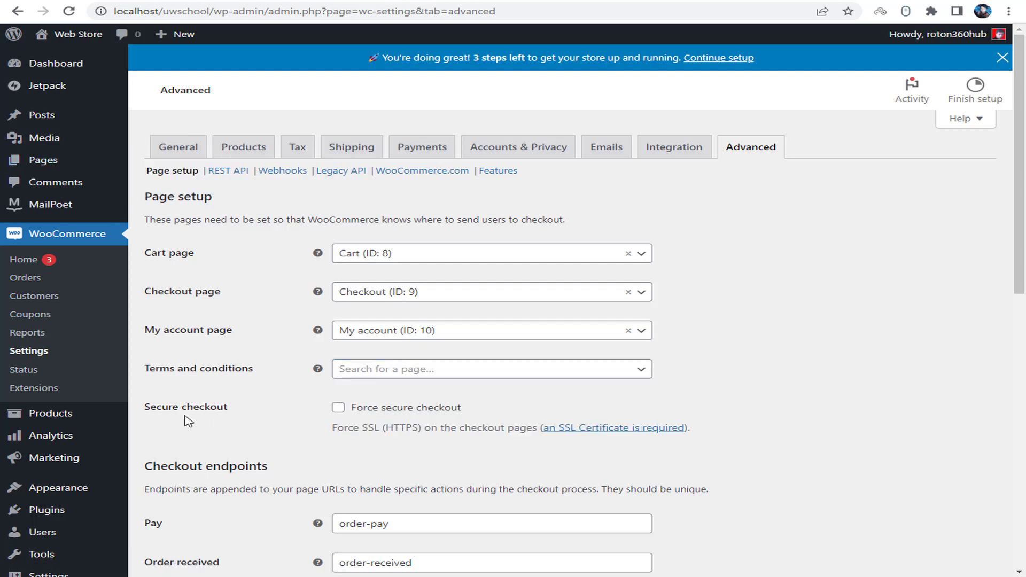
# - Enable Force secure checkout, keep the checkout and account endpoints as they are, and save the advanced page setup
pyautogui.click(338, 407)
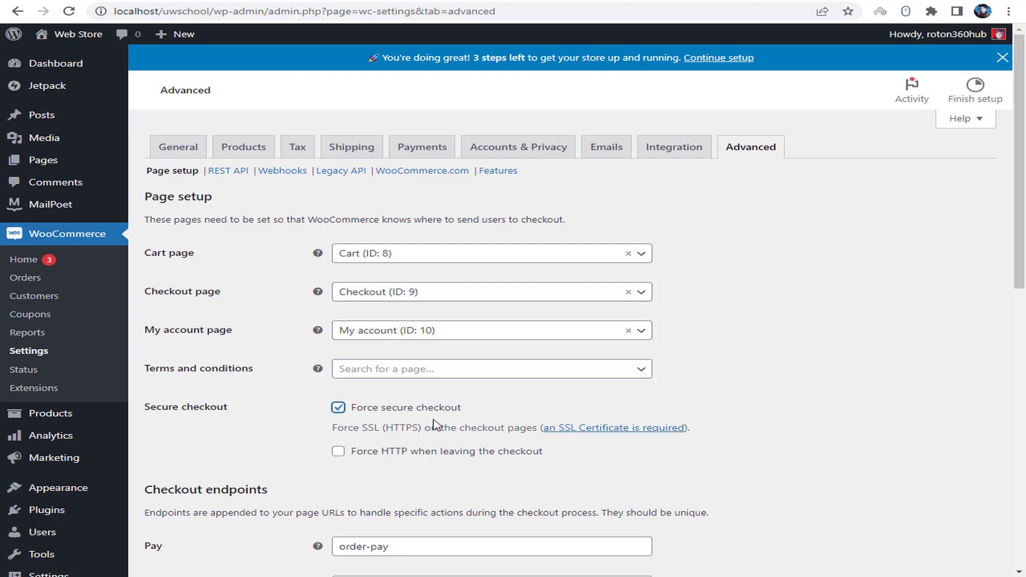
pyautogui.scroll(-3, 522, 462)
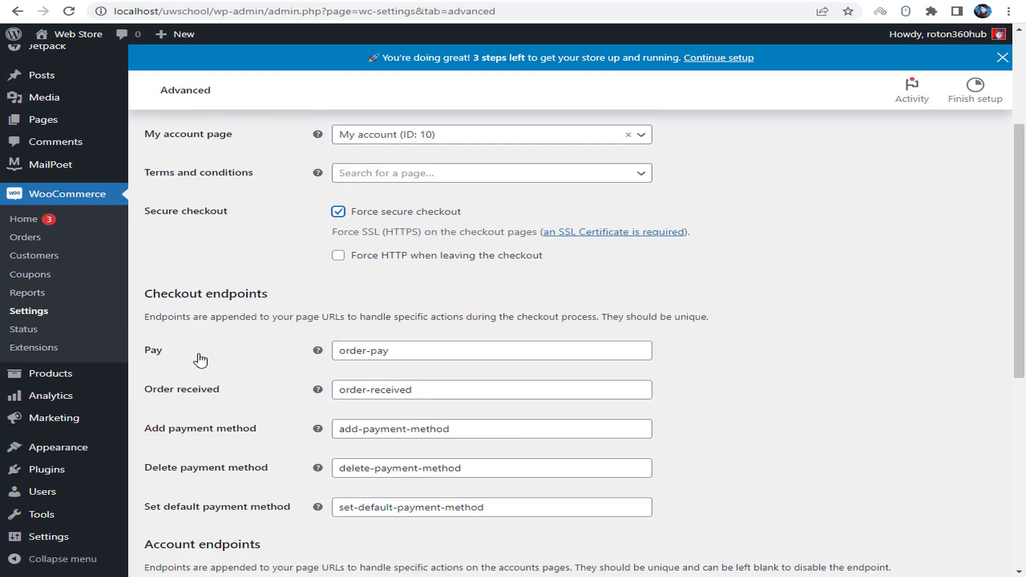
pyautogui.click(279, 357)
pyautogui.scroll(-6, 412, 409)
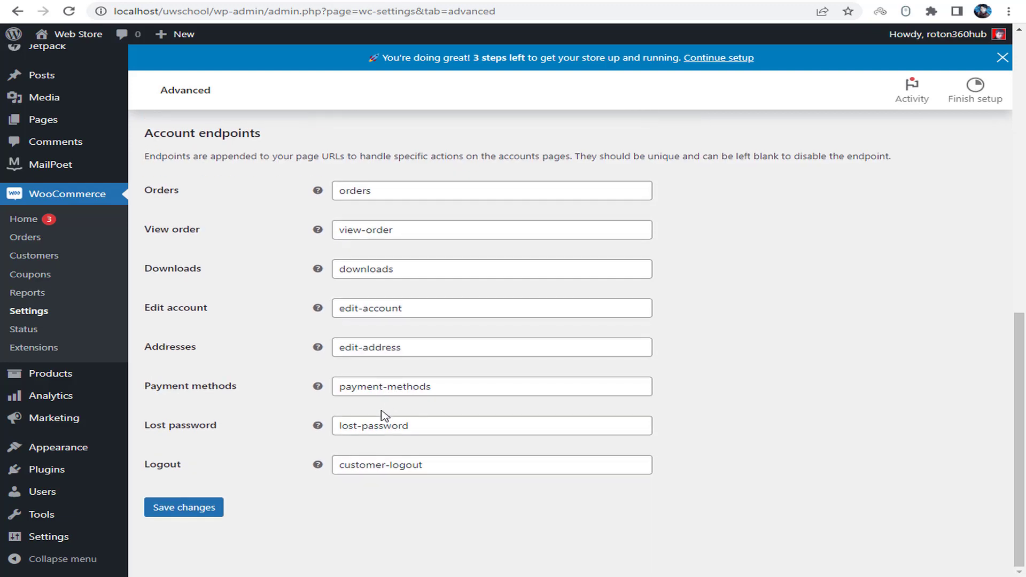
pyautogui.click(217, 514)
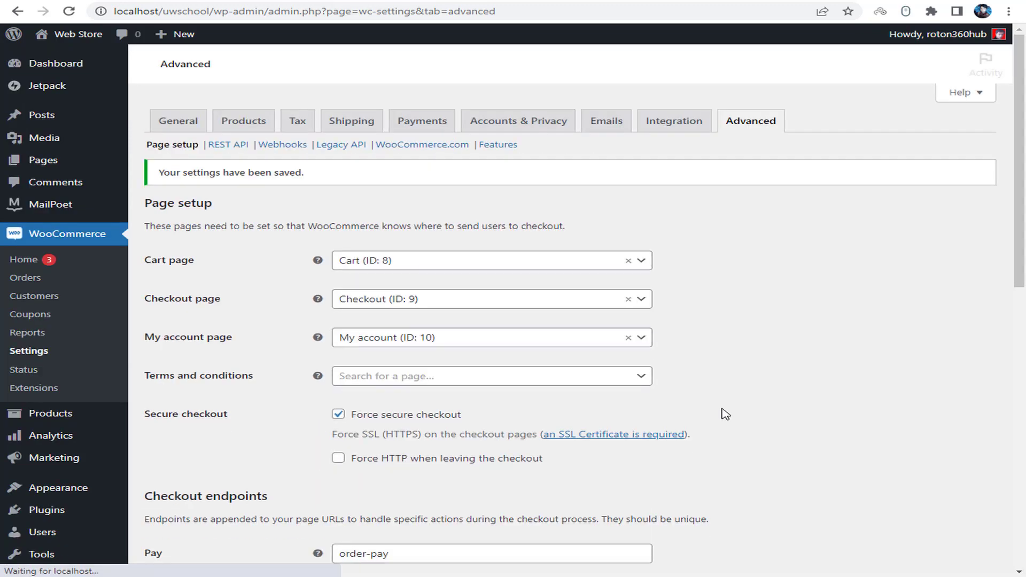
# - Look through the remaining advanced settings sections: REST API, Webhooks, Legacy API, WooCommerce.com and Features
pyautogui.click(237, 146)
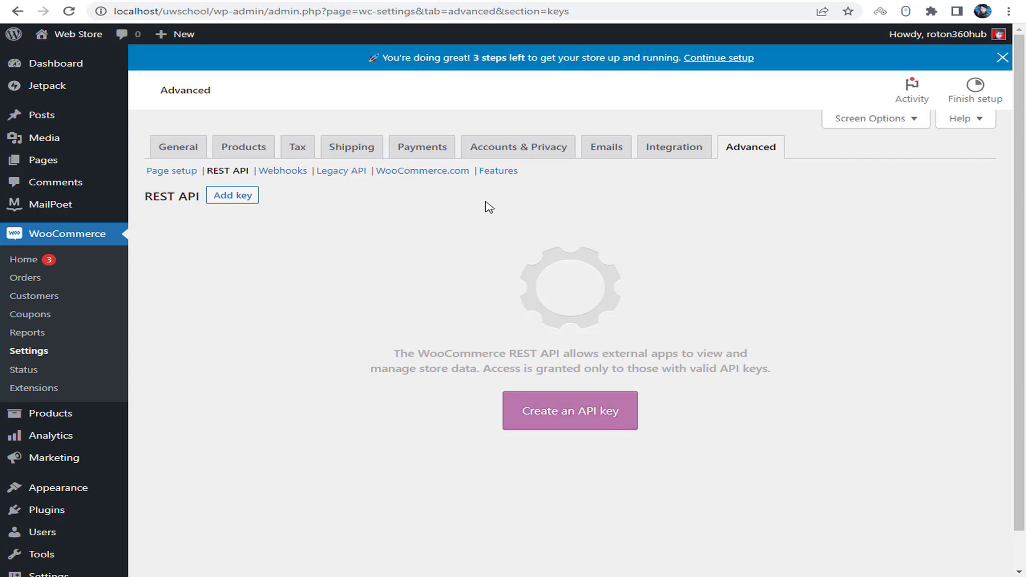
pyautogui.click(287, 171)
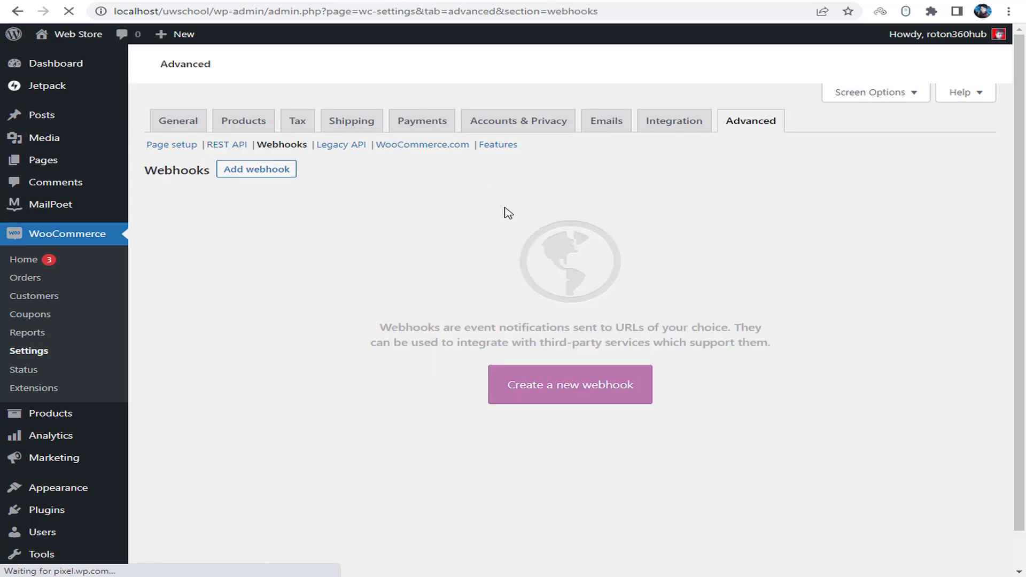
pyautogui.click(347, 145)
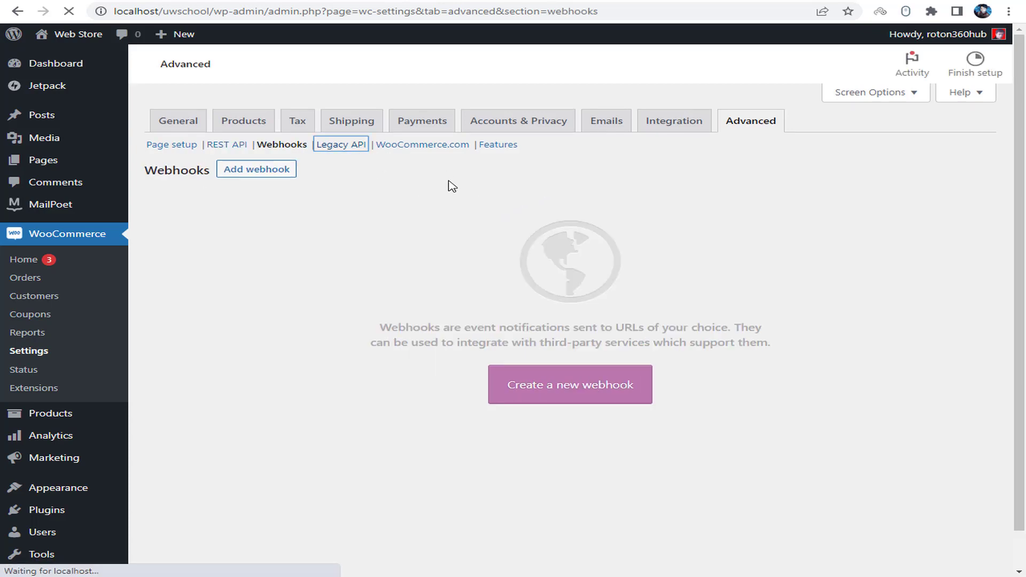
pyautogui.click(442, 143)
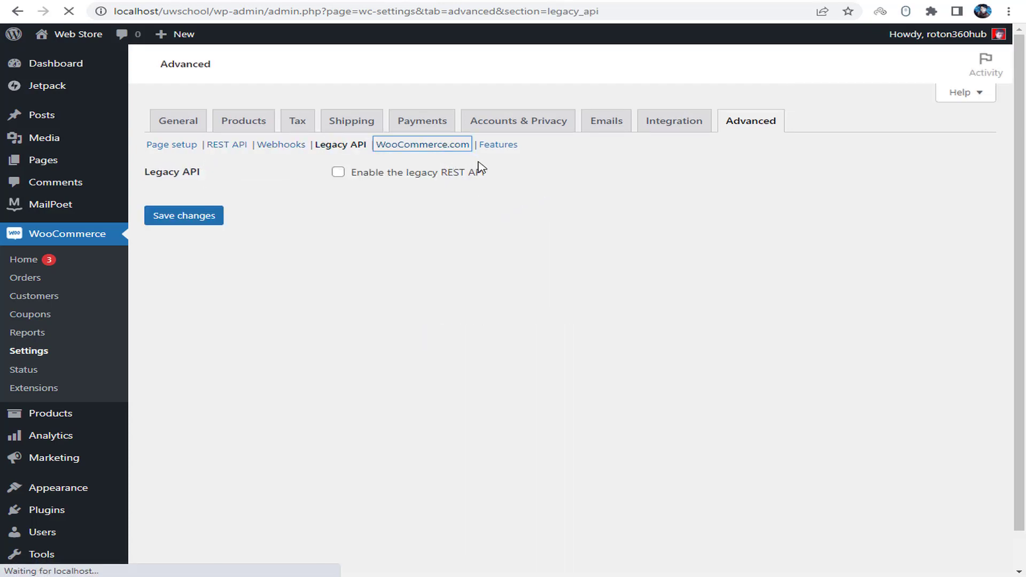
pyautogui.click(510, 148)
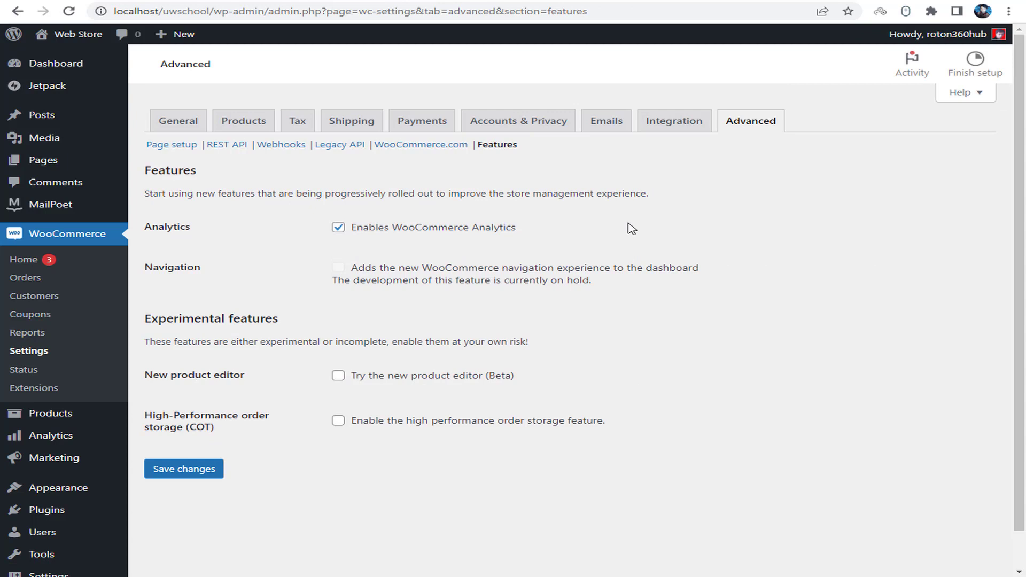
# - Open the WooCommerce home page and review the store setup task list
pyautogui.click(51, 266)
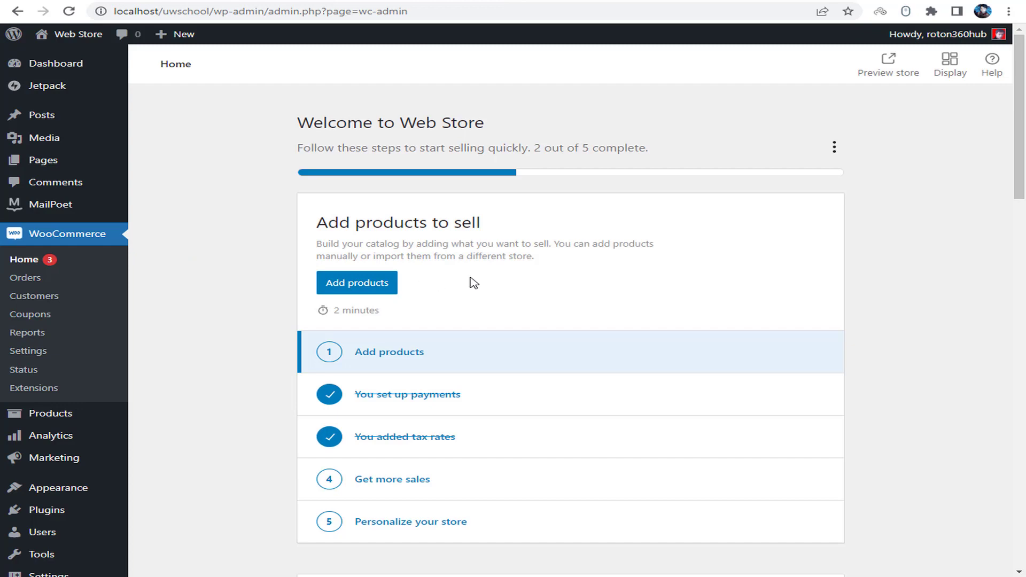
pyautogui.scroll(-5, 469, 282)
pyautogui.scroll(4, 485, 279)
pyautogui.scroll(2, 492, 272)
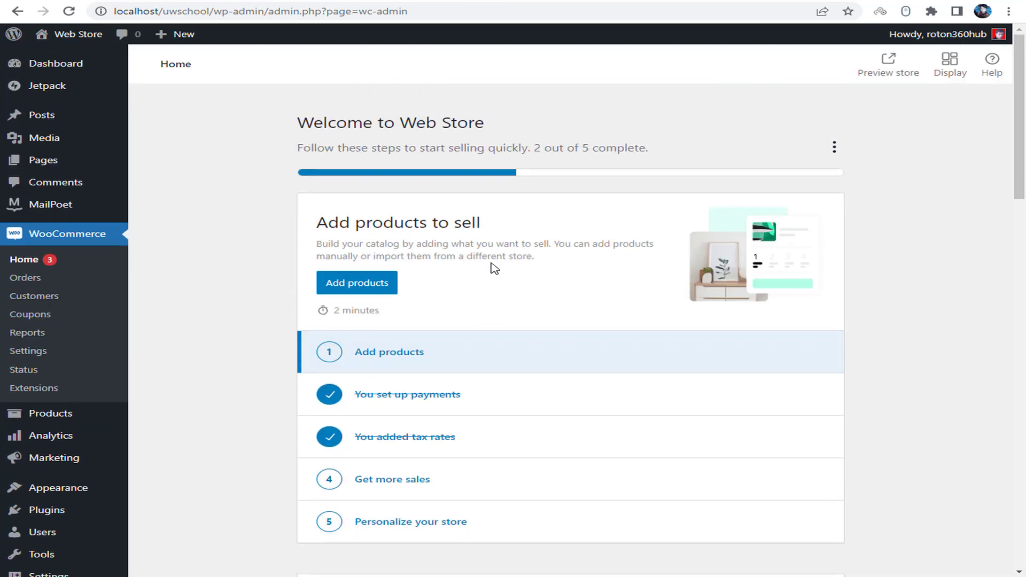